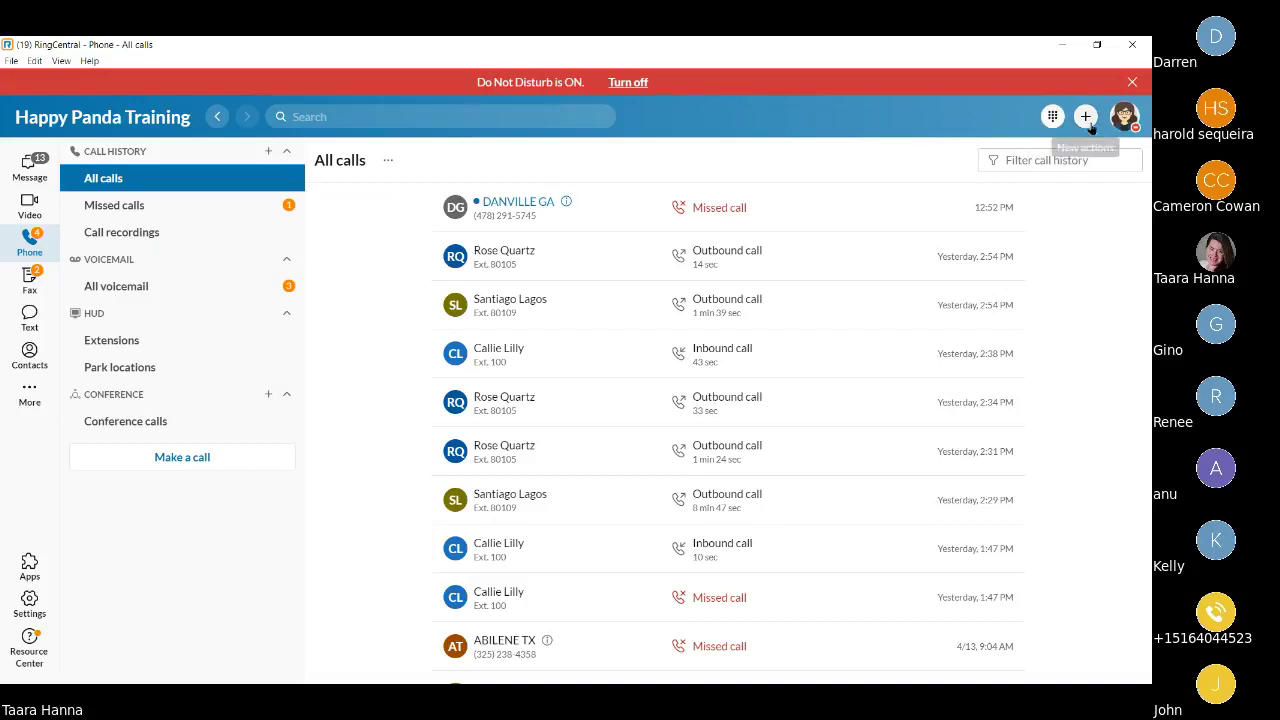
pyautogui.click(1089, 124)
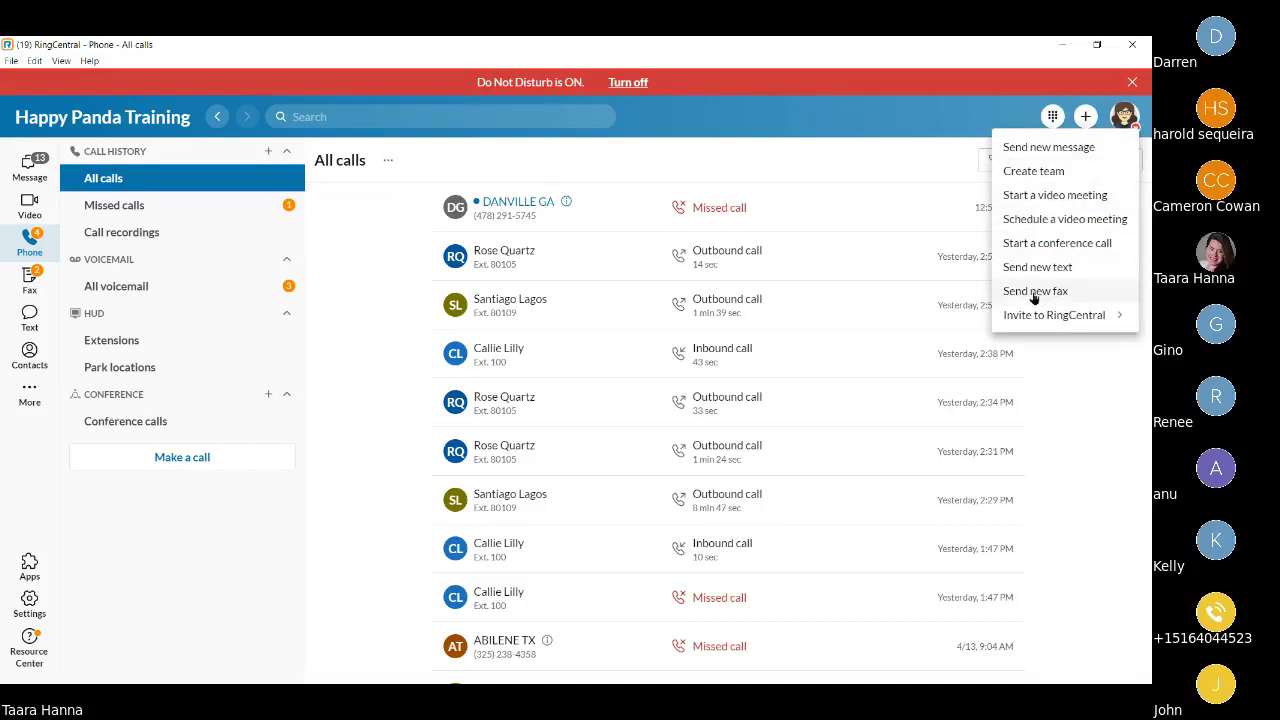
pyautogui.click(1032, 106)
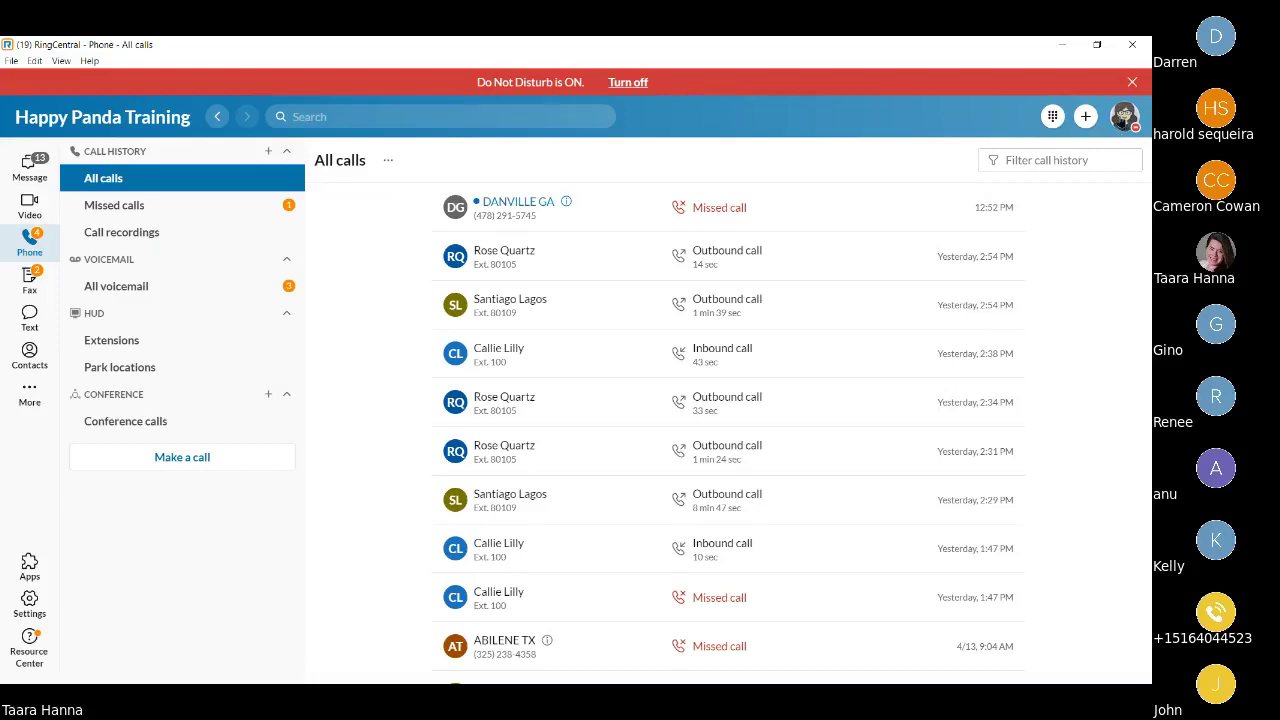
# Switch presence from Do Not Disturb to Available, then to Invisible.
pyautogui.click(1123, 120)
pyautogui.moveTo(1006, 231)
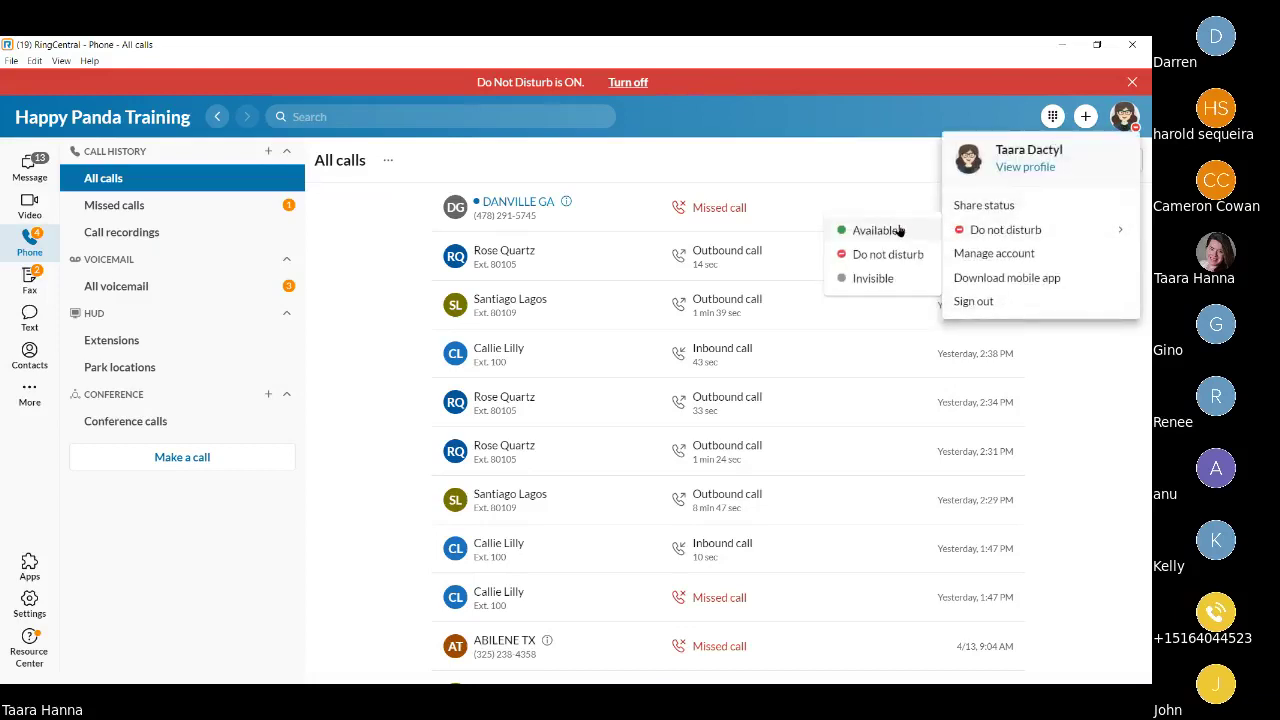
pyautogui.click(900, 230)
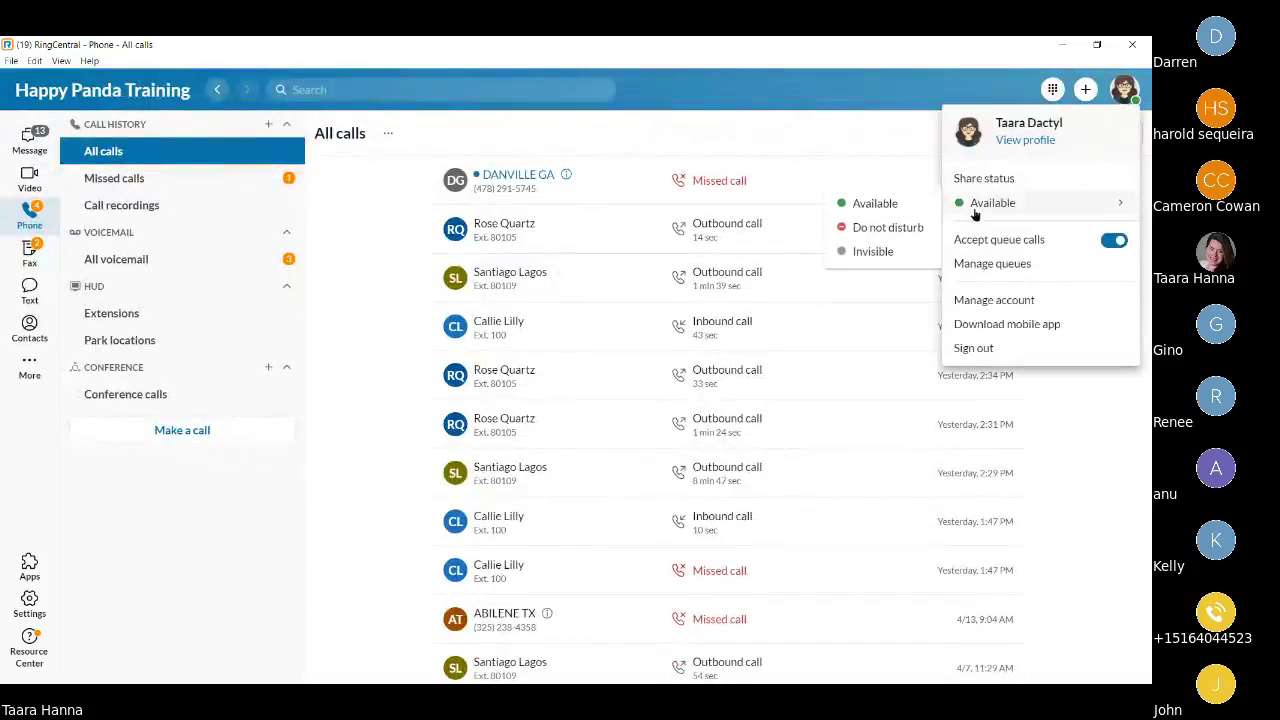
pyautogui.moveTo(979, 216)
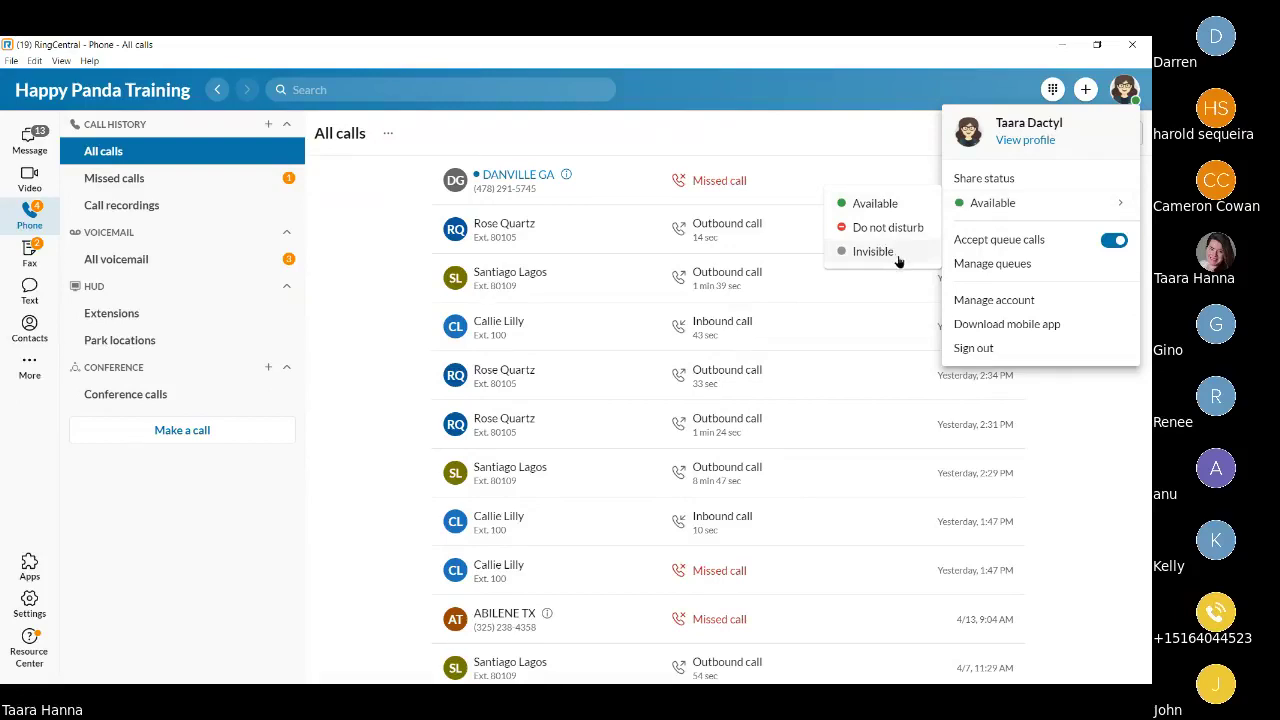
pyautogui.click(866, 262)
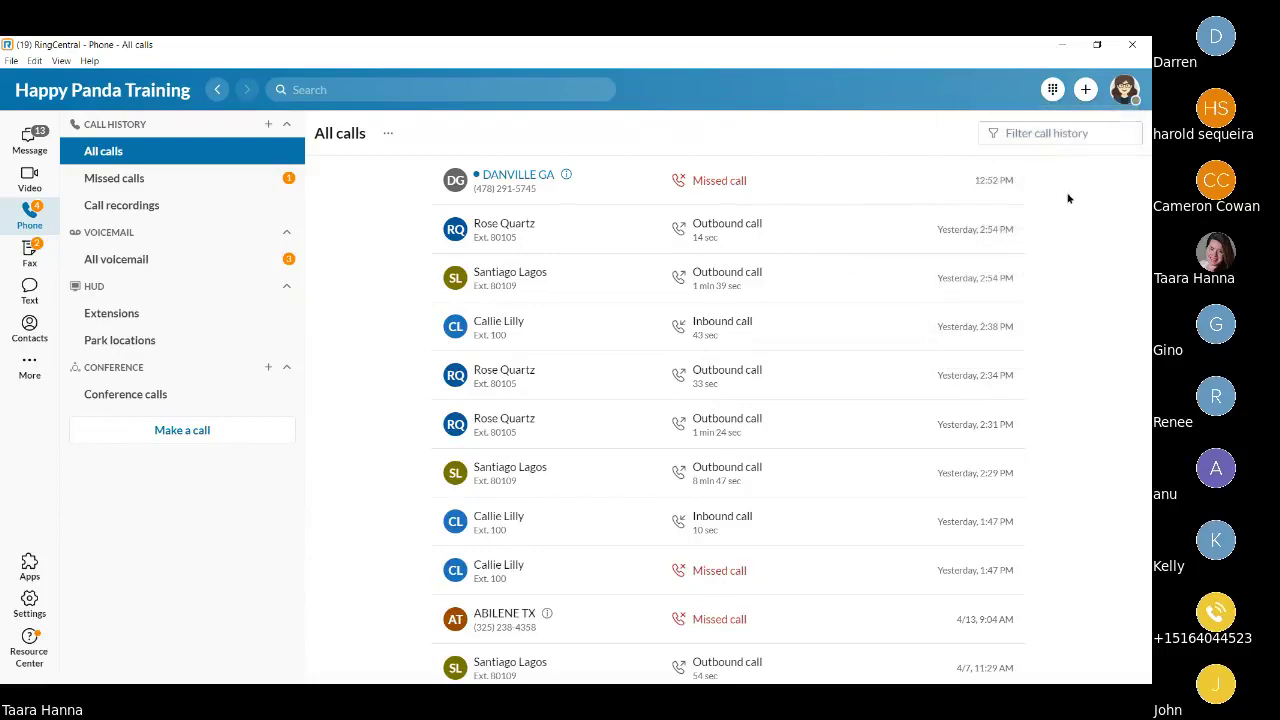
# Change presence from Invisible to Do not disturb, bringing up the red notice.
pyautogui.click(1123, 91)
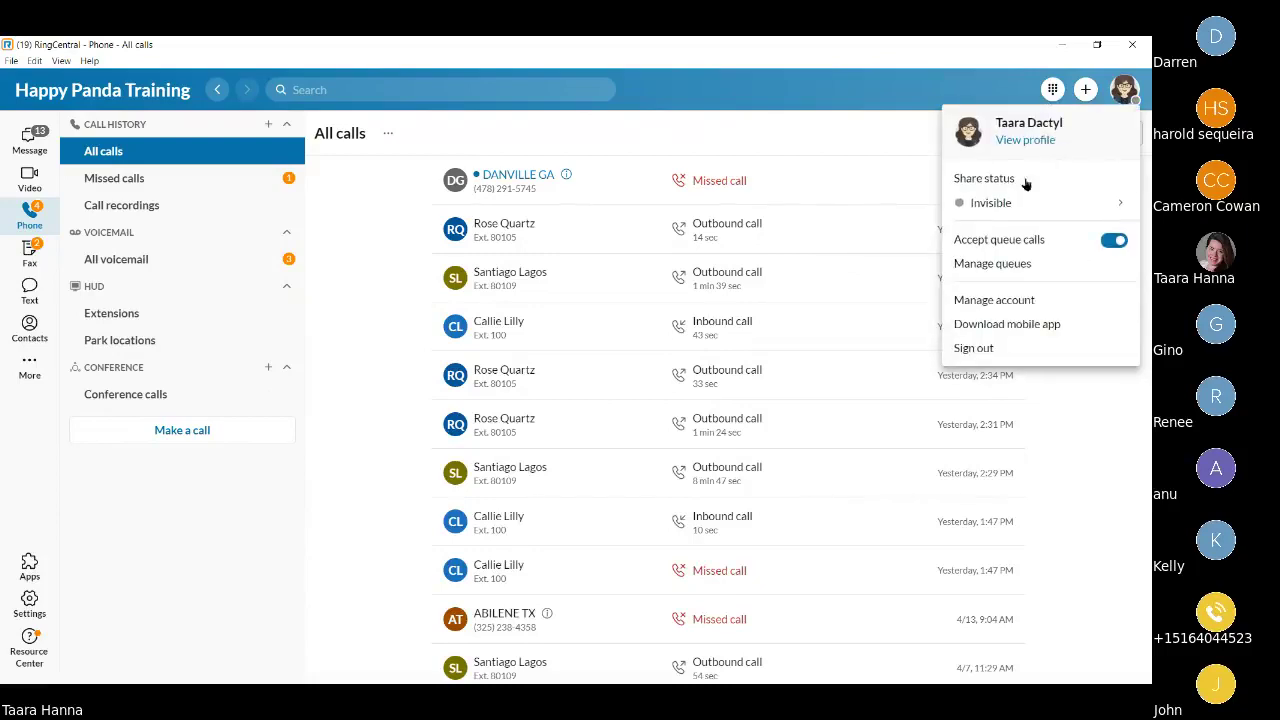
pyautogui.moveTo(1030, 206)
pyautogui.click(889, 228)
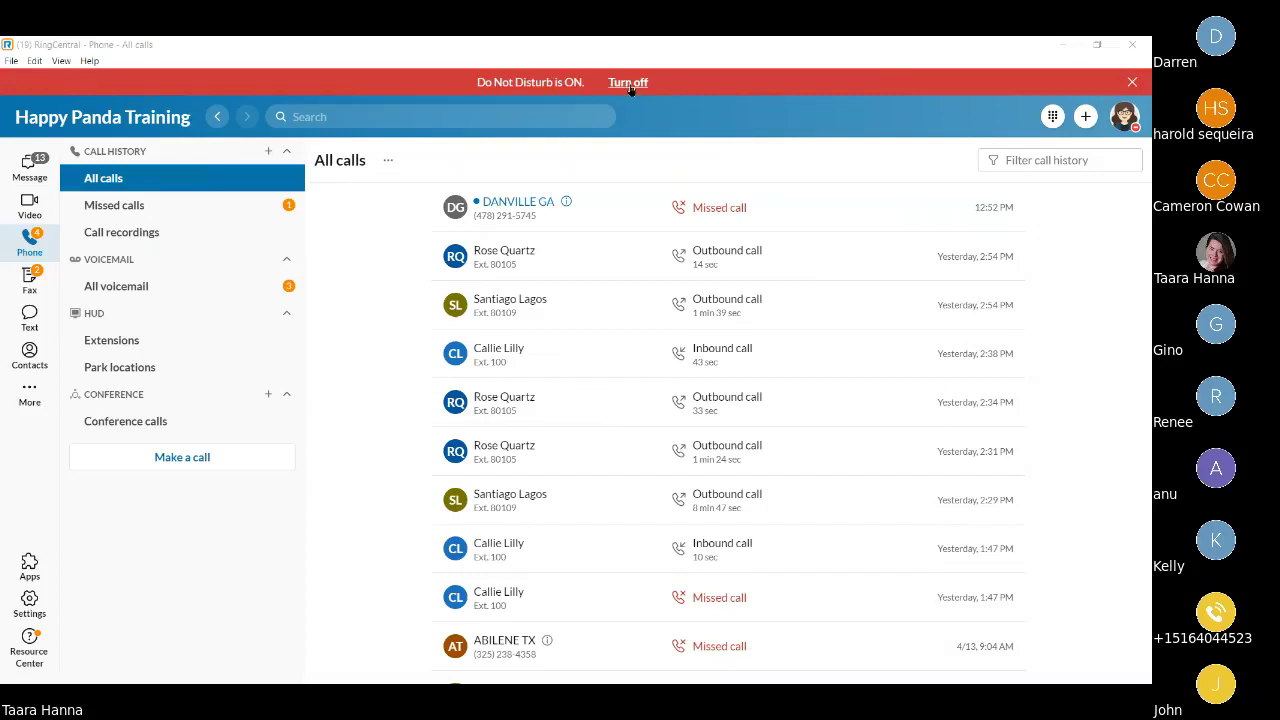
# Change presence from Do not disturb to Available so the notice disappears.
pyautogui.click(1121, 122)
pyautogui.moveTo(1069, 231)
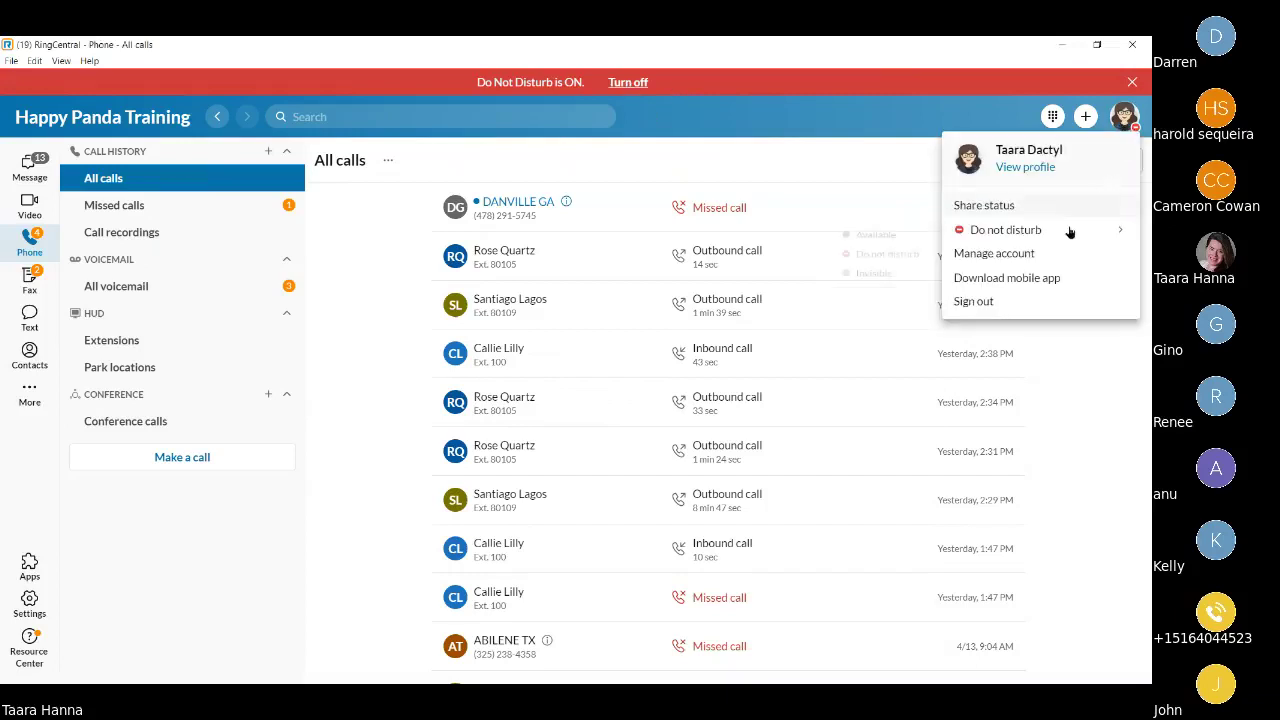
pyautogui.click(915, 231)
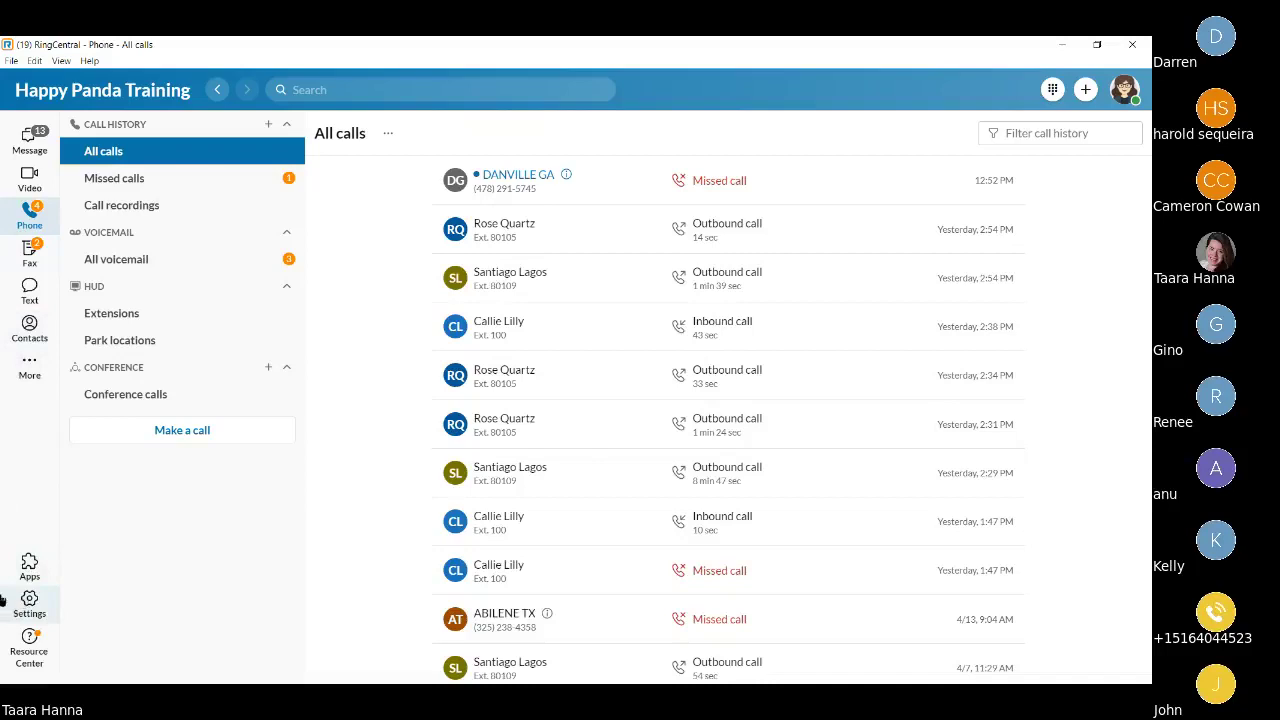
# In Settings > Customize tabs, drag Message below More and Phone to the top.
pyautogui.click(8, 602)
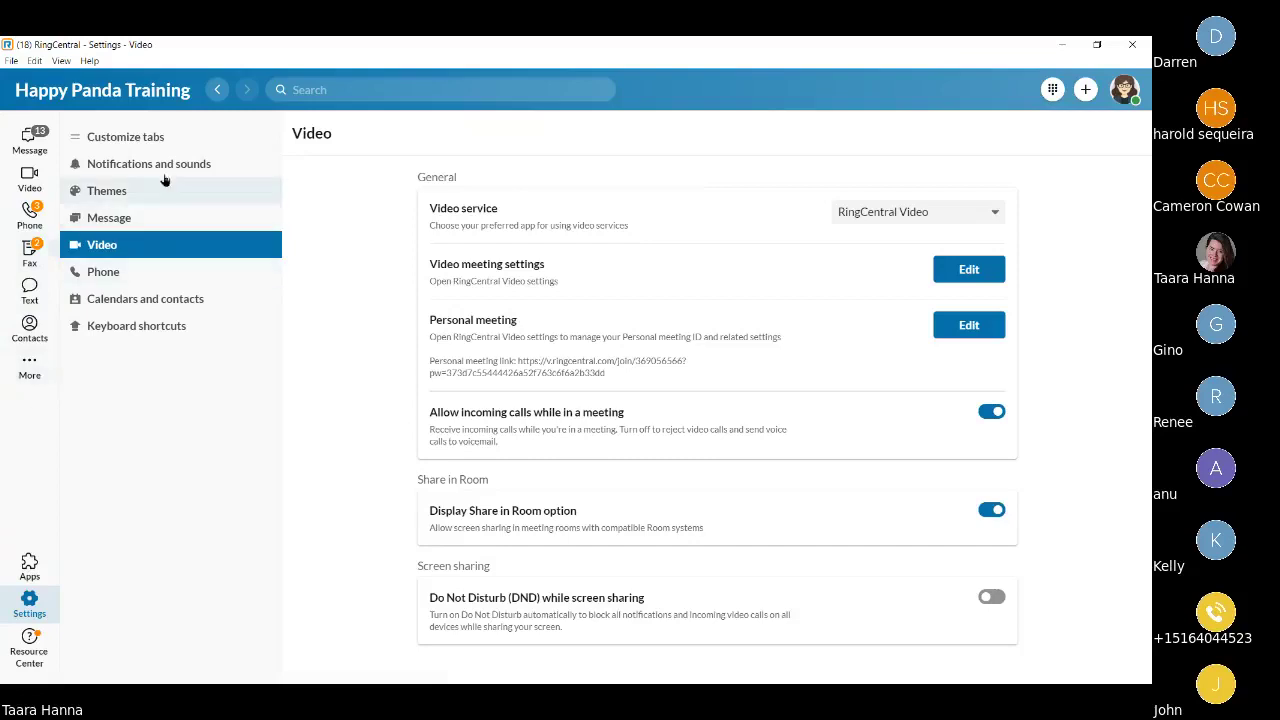
pyautogui.click(165, 141)
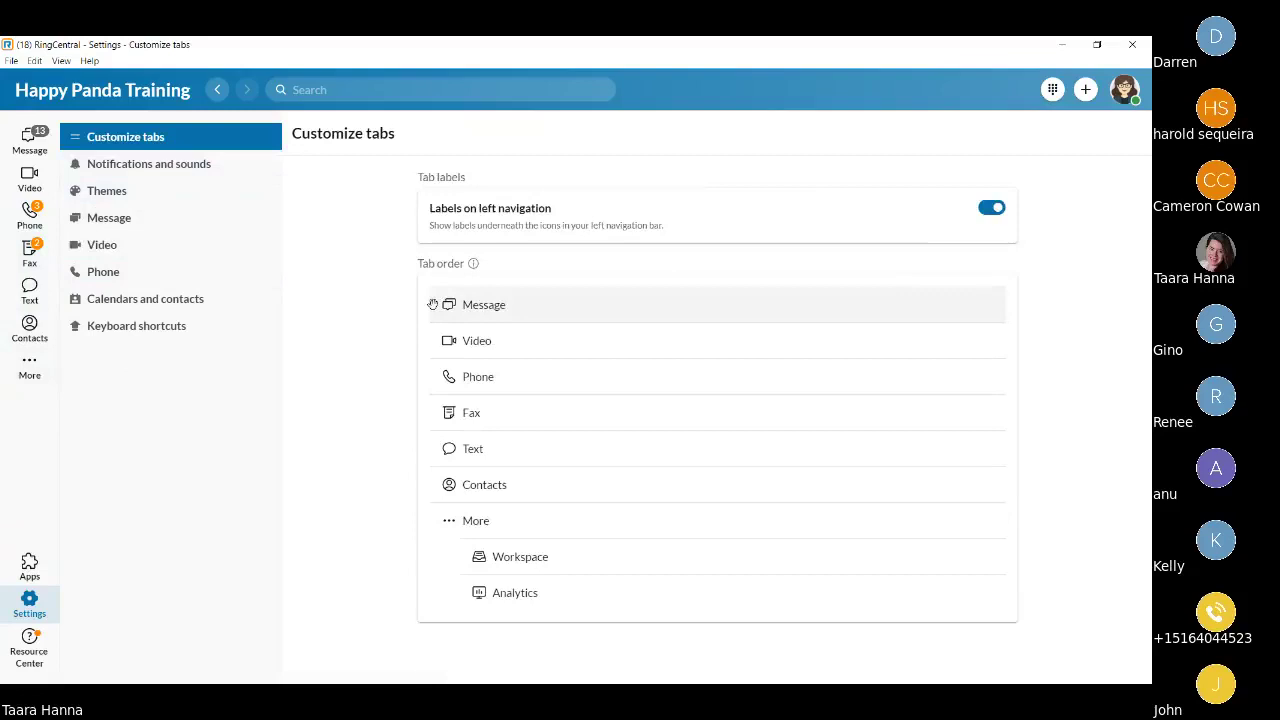
pyautogui.moveTo(432, 304); pyautogui.dragTo(462, 522)
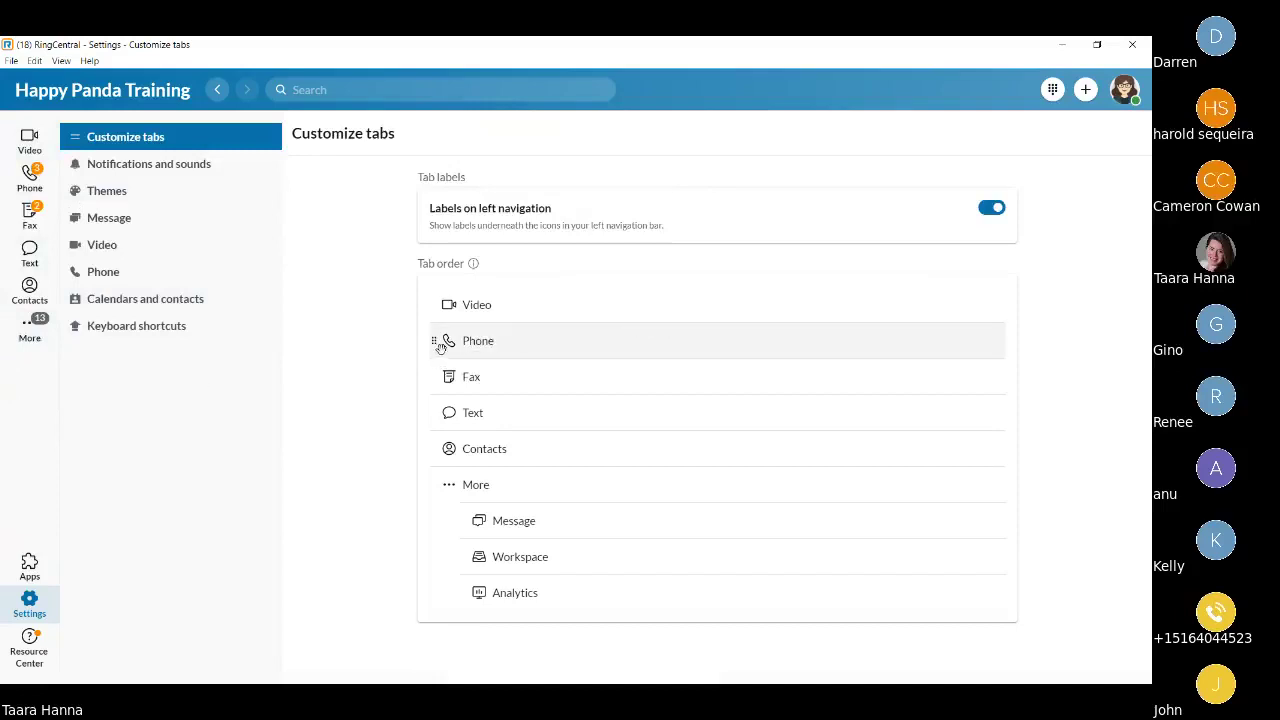
pyautogui.moveTo(436, 338); pyautogui.dragTo(423, 303)
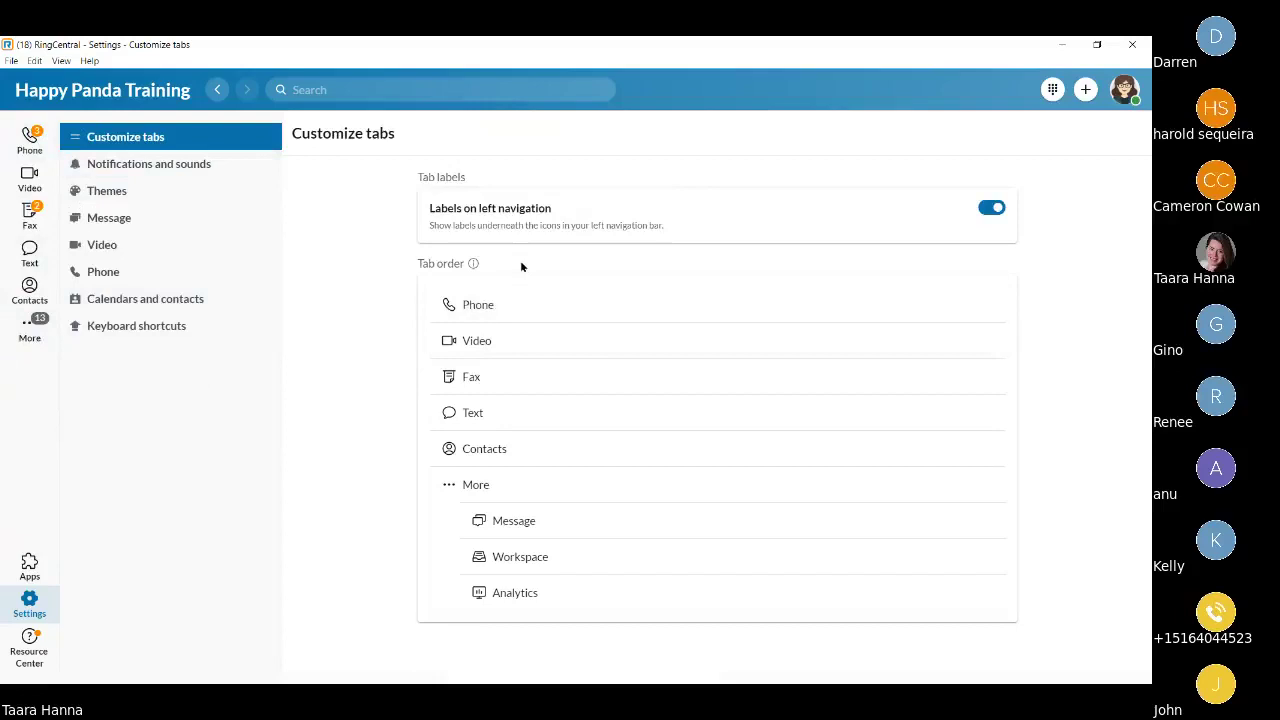
# Scroll through Notifications and sounds settings, then return to the 'RingCentral Application' slide.
pyautogui.click(165, 172)
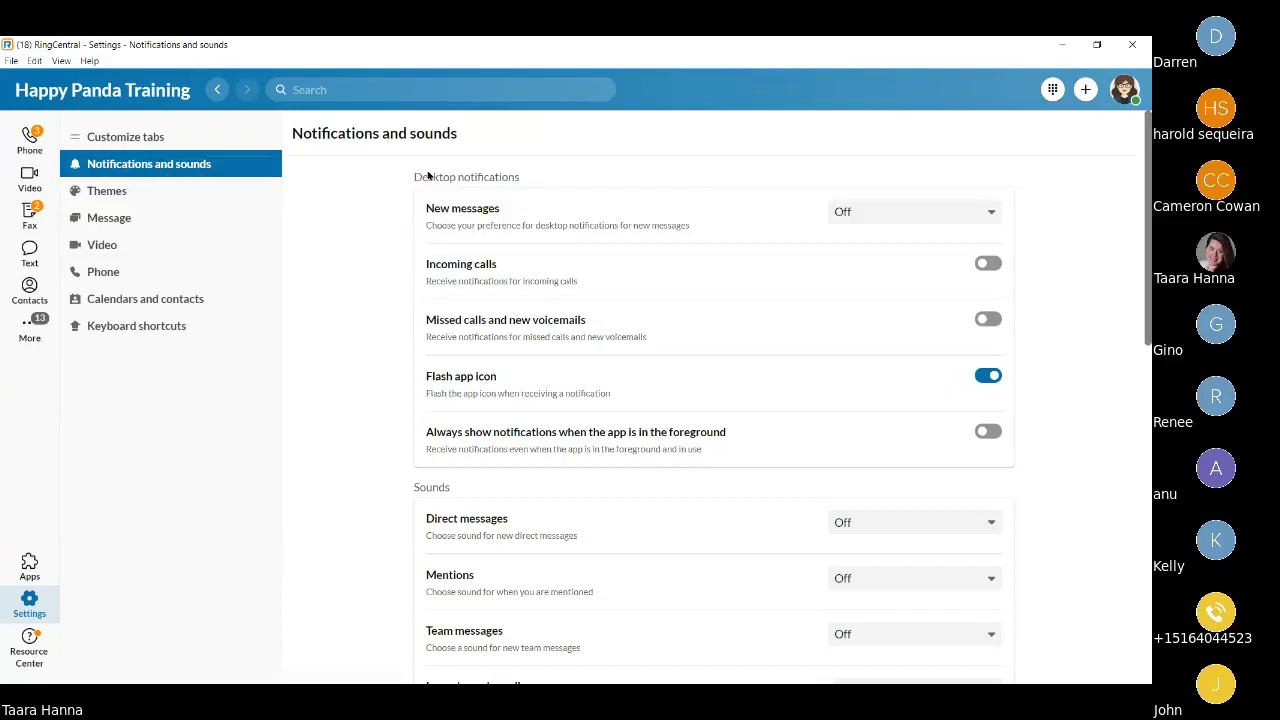
pyautogui.scroll(-5, 420, 190)
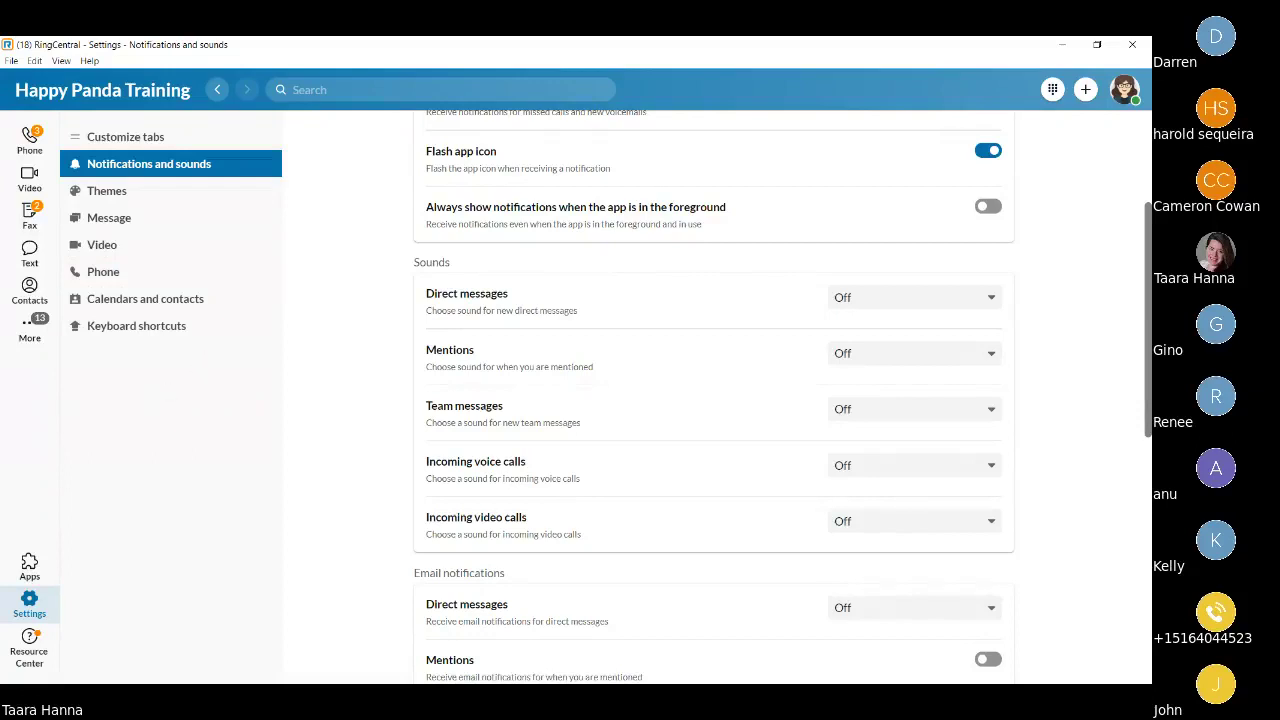
pyautogui.hotkey('alt', 'Tab')
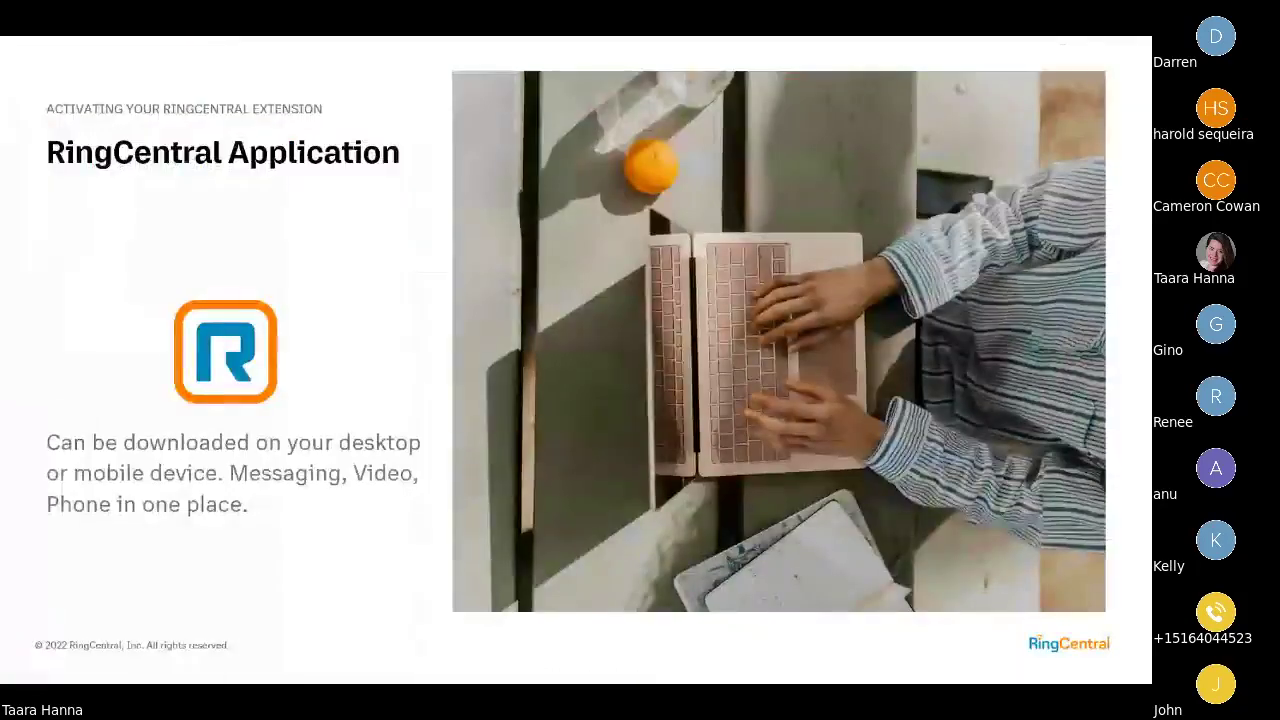
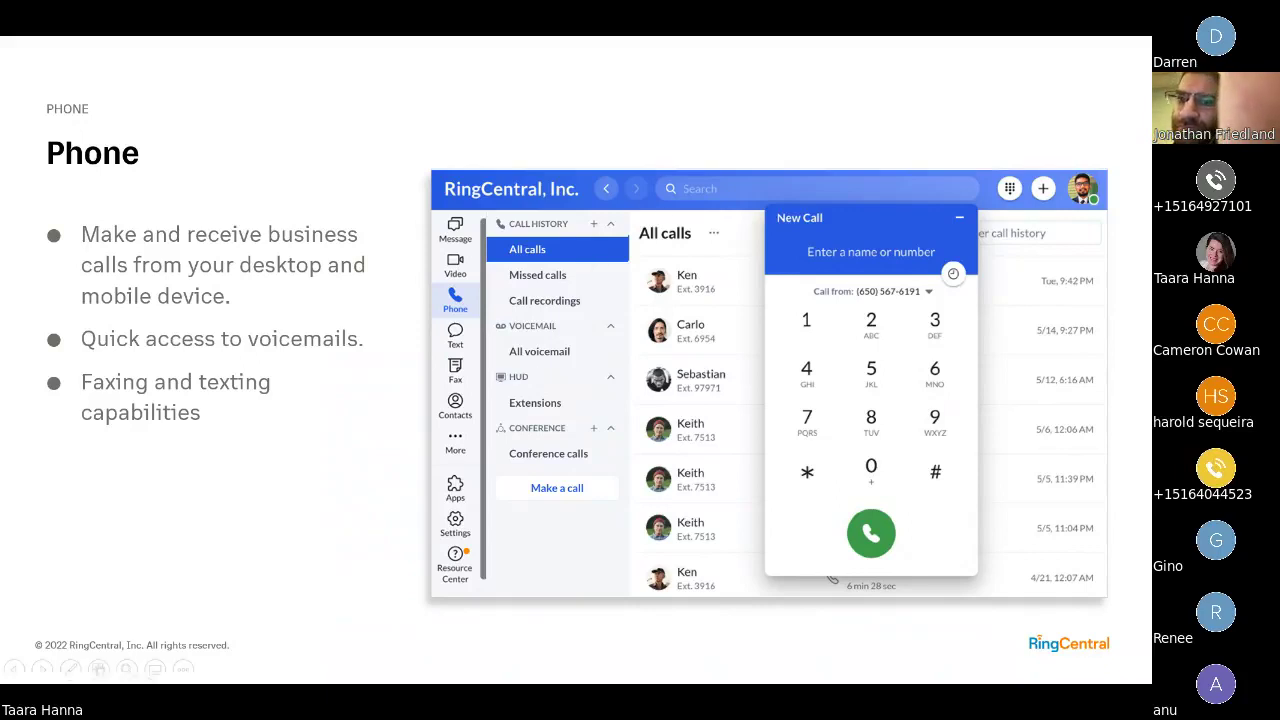
# Switch from the slideshow to RingCentral's Notifications and sounds settings.
pyautogui.hotkey('alt', 'Tab')
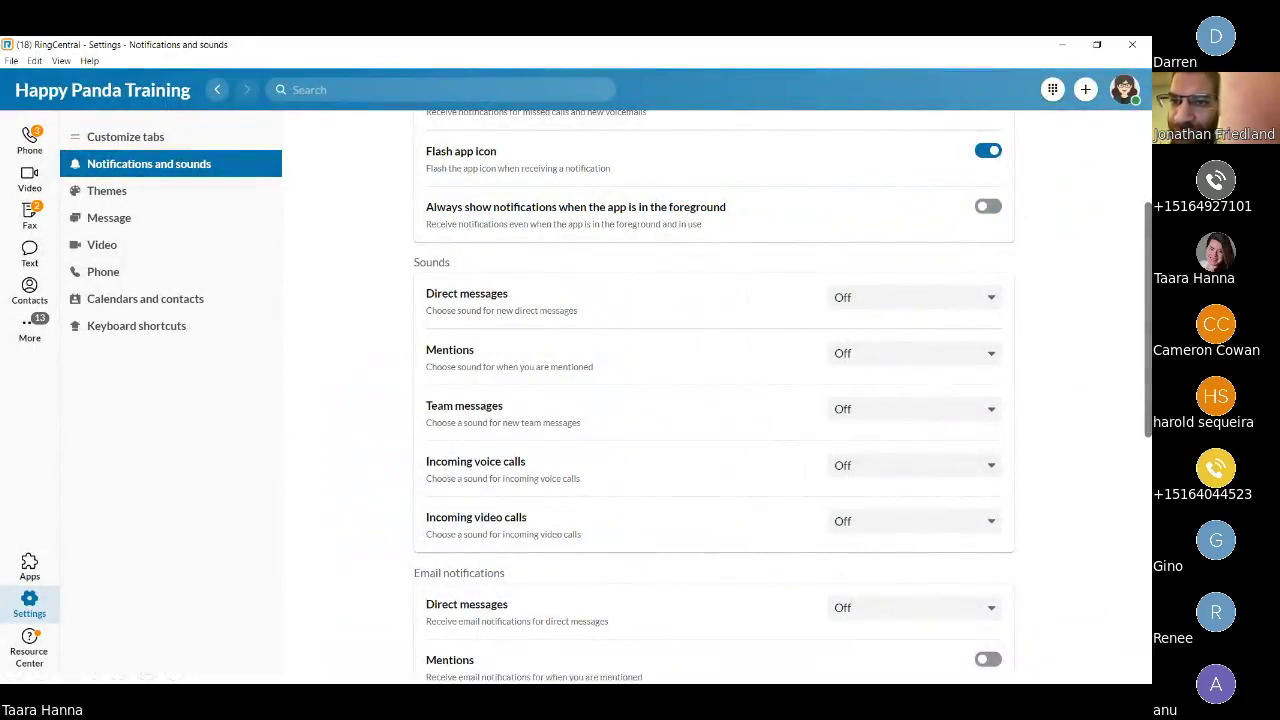
# Show the Phone section's All calls history.
pyautogui.click(8, 147)
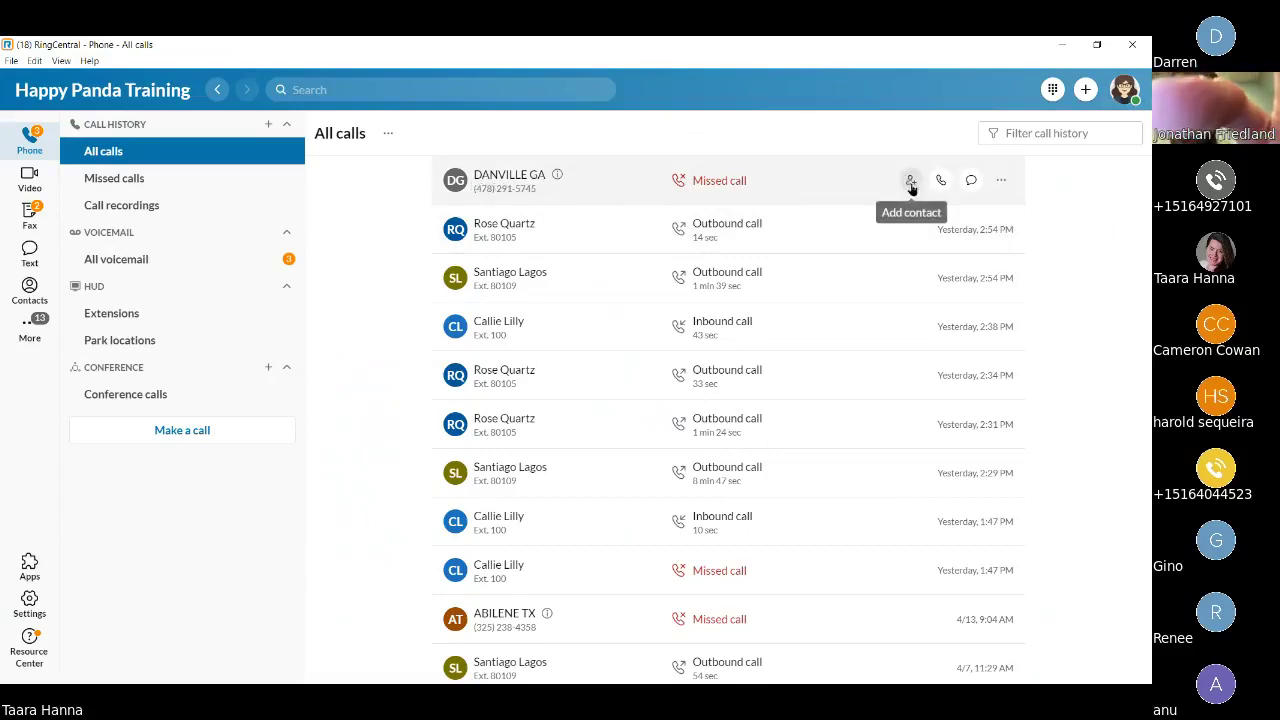
# Check a missed call's actions, filter to Missed calls, then list the Call recordings.
pyautogui.click(1002, 181)
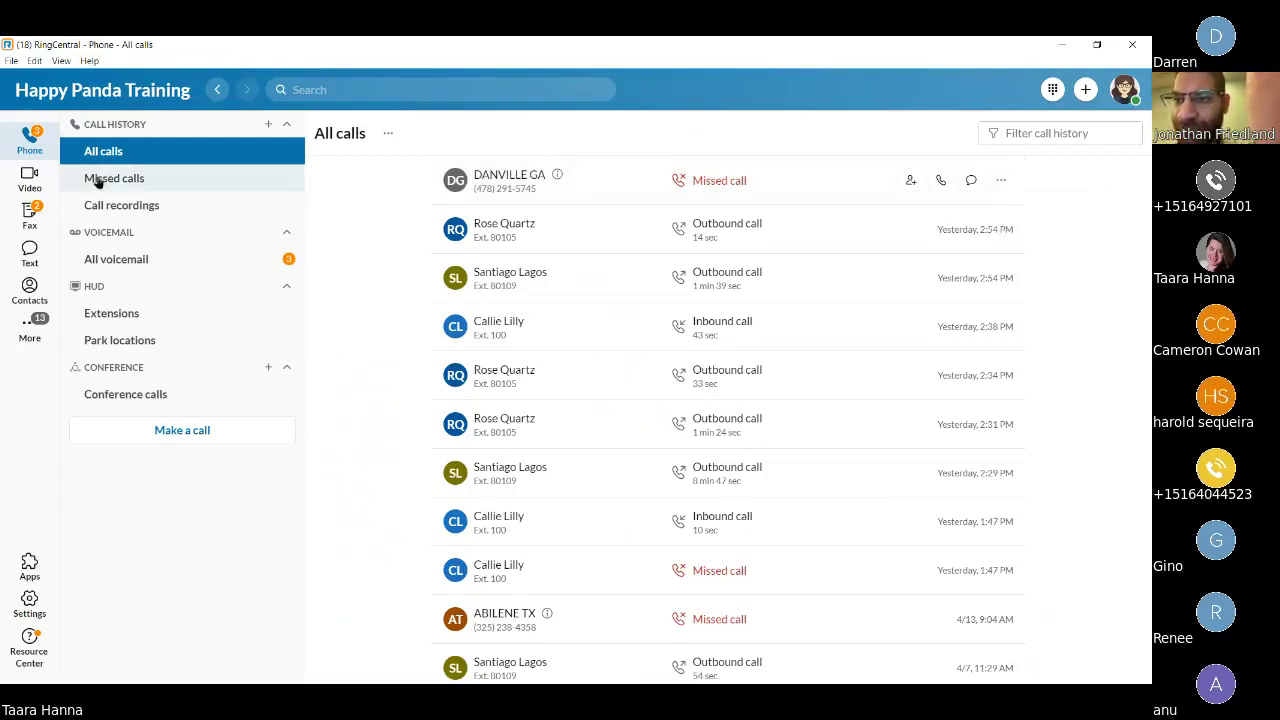
pyautogui.click(196, 181)
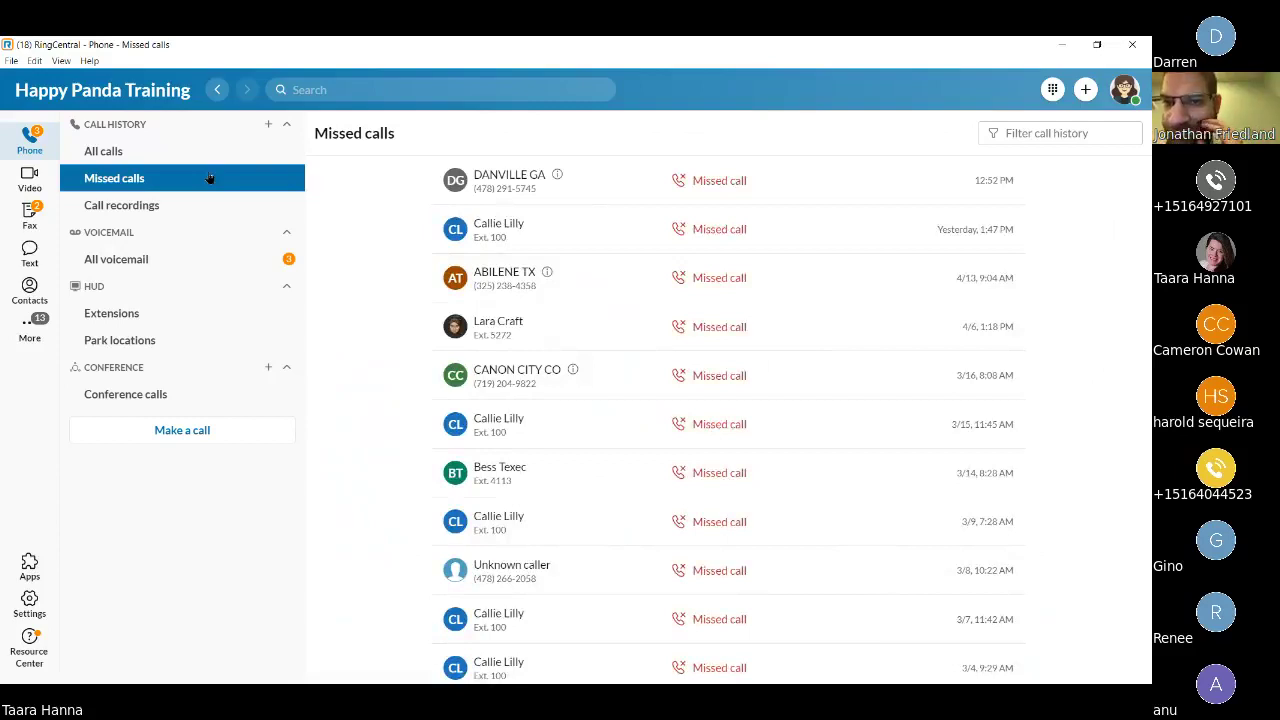
pyautogui.click(178, 205)
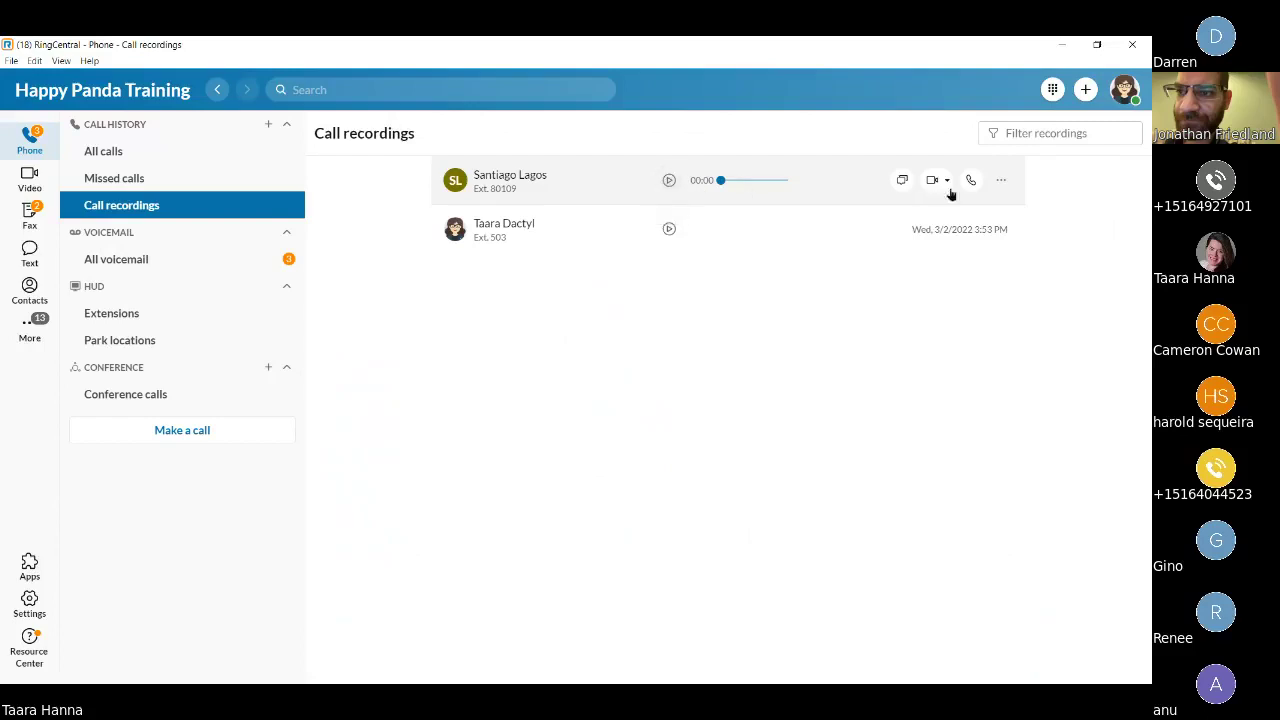
# View a recording's Download/Delete options, dismiss them, and show All voicemail.
pyautogui.click(1001, 182)
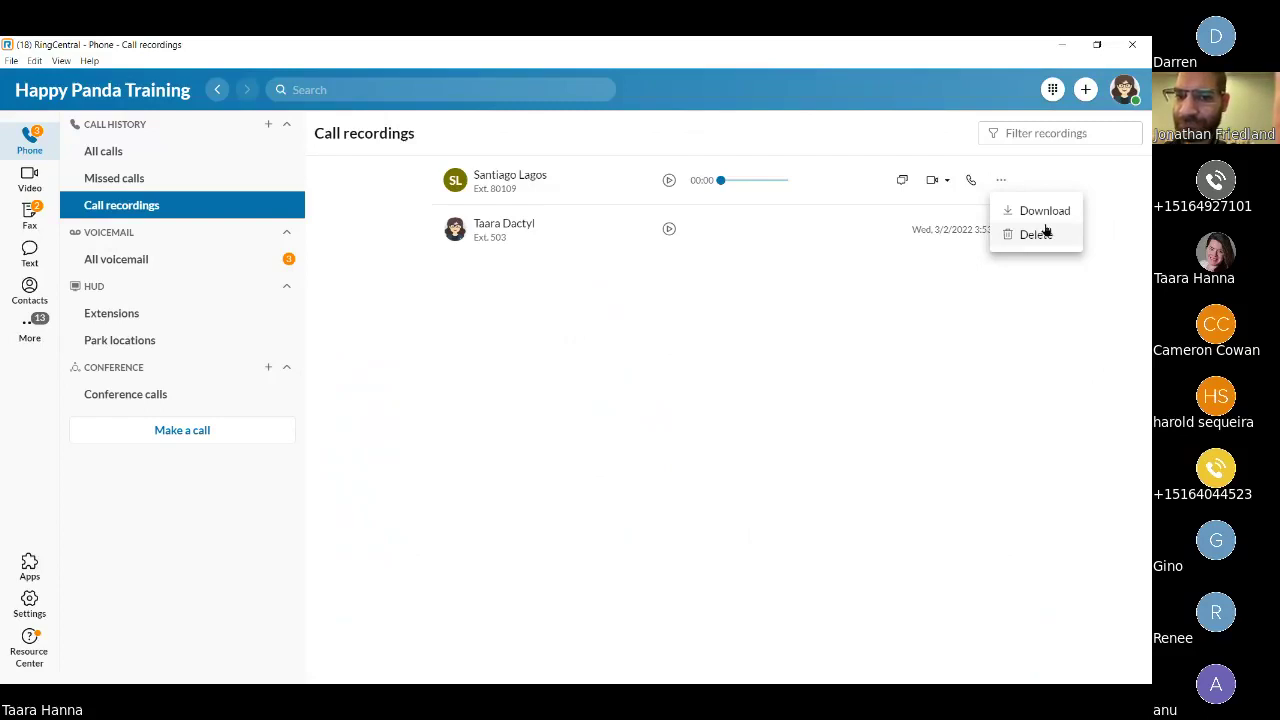
pyautogui.click(148, 266)
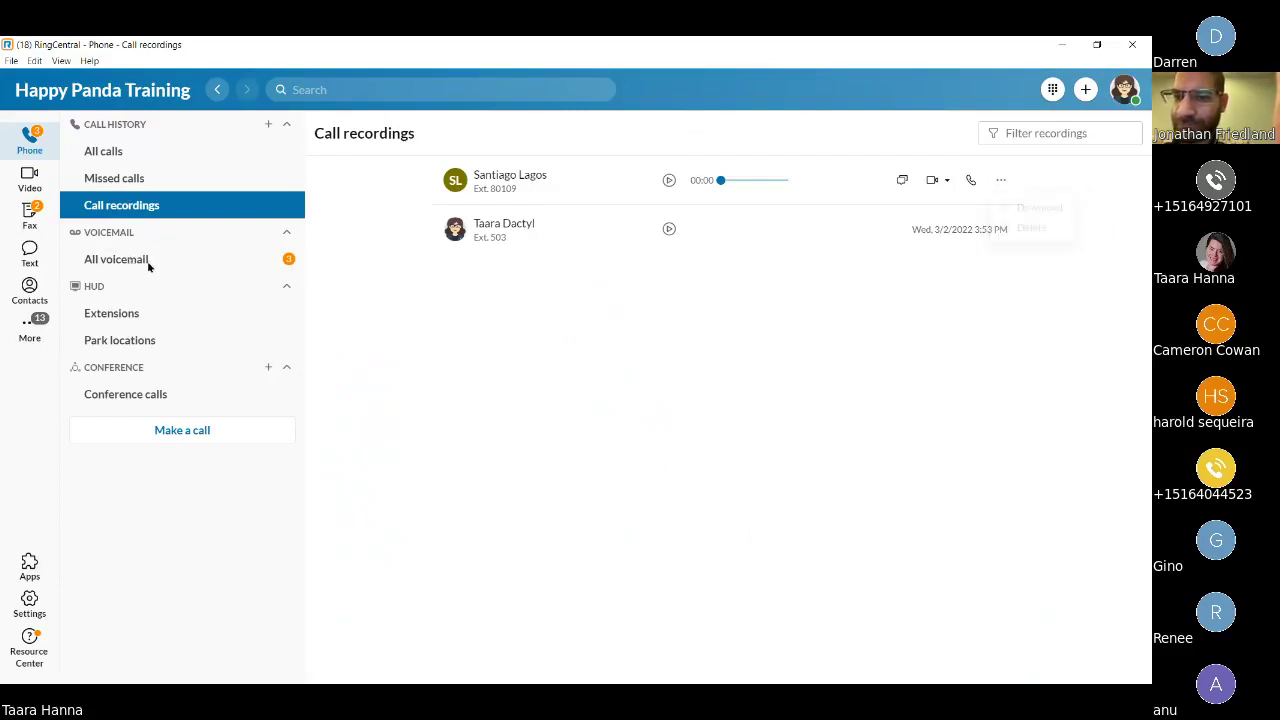
pyautogui.click(148, 264)
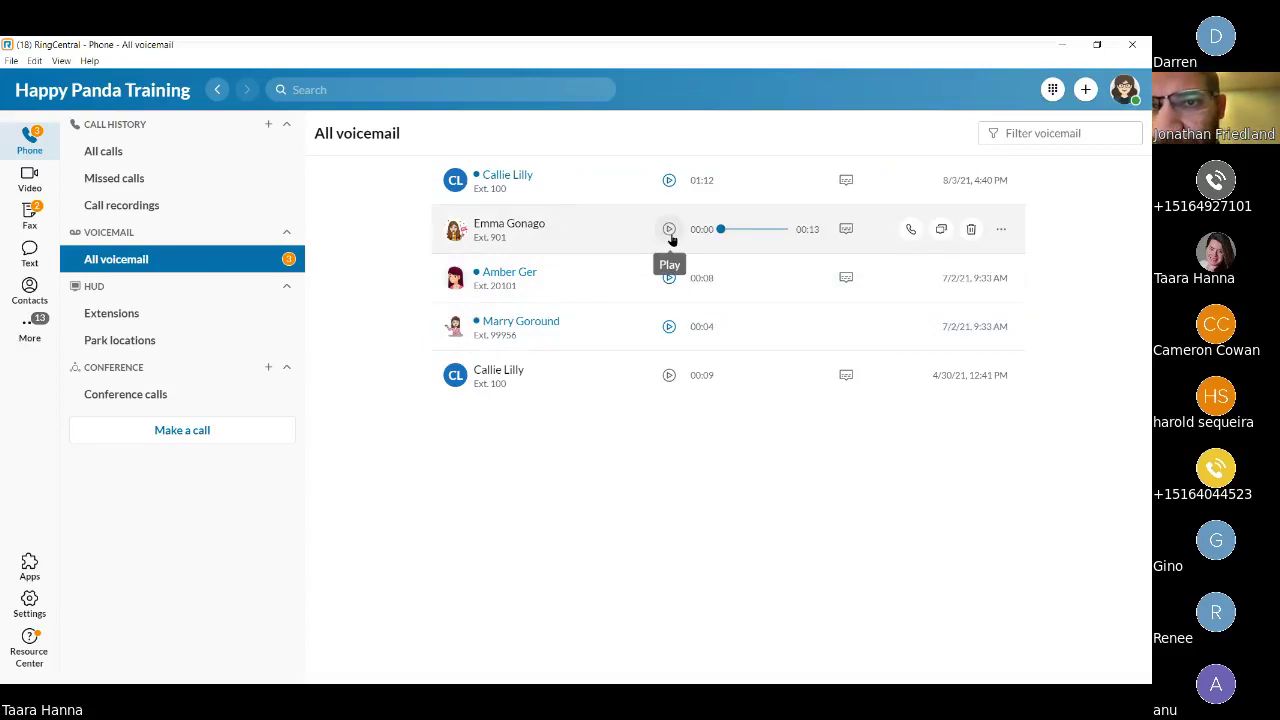
pyautogui.click(846, 231)
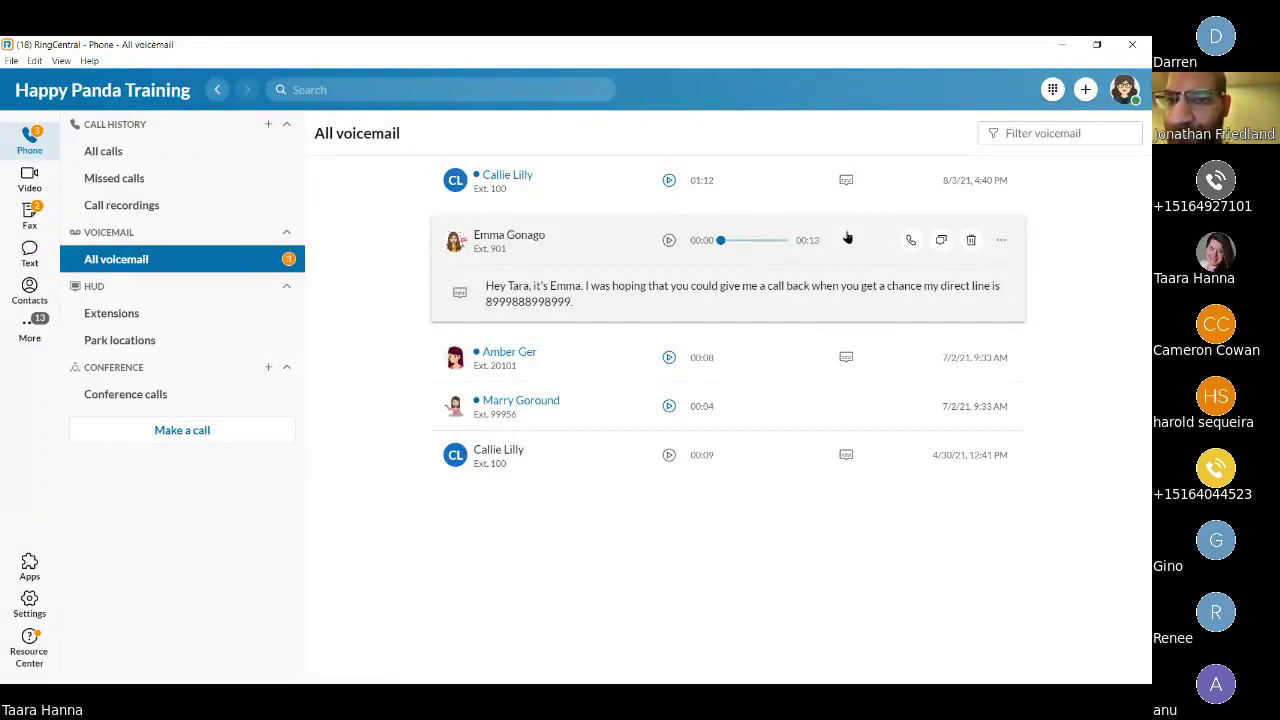
pyautogui.moveTo(529, 286); pyautogui.dragTo(507, 287)
pyautogui.rightClick(516, 287)
pyautogui.click(530, 297)
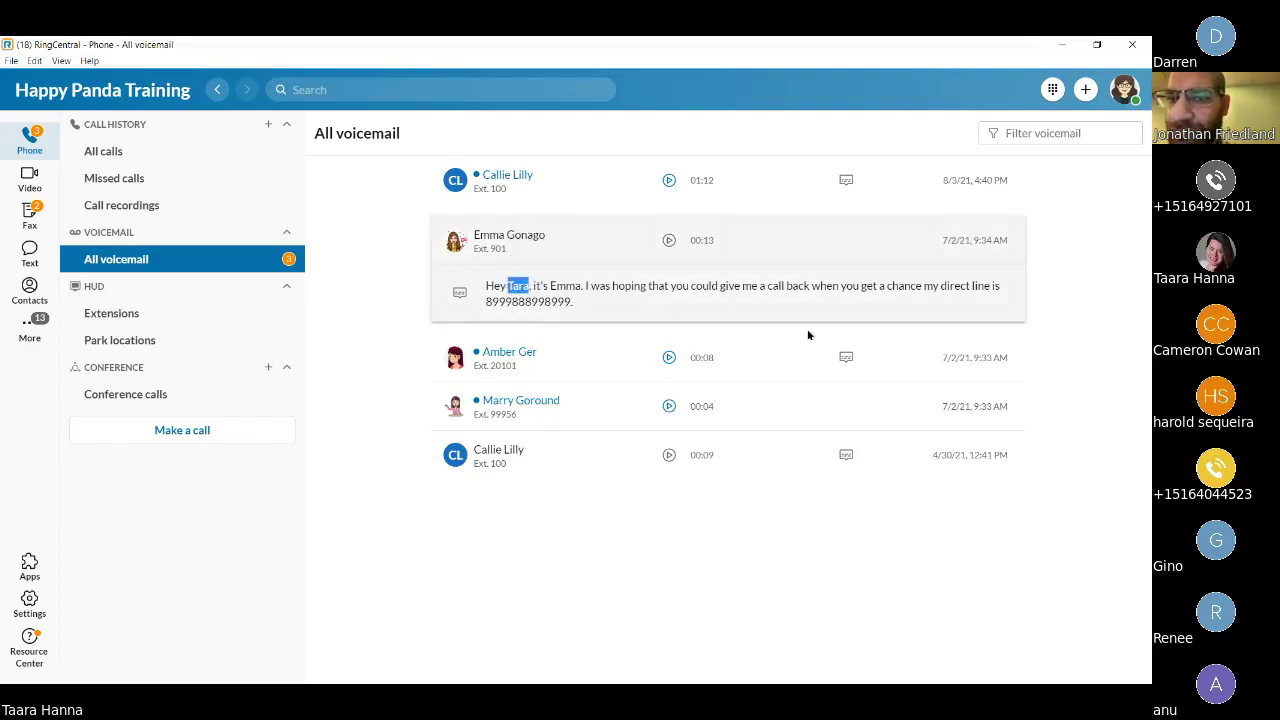
pyautogui.click(845, 239)
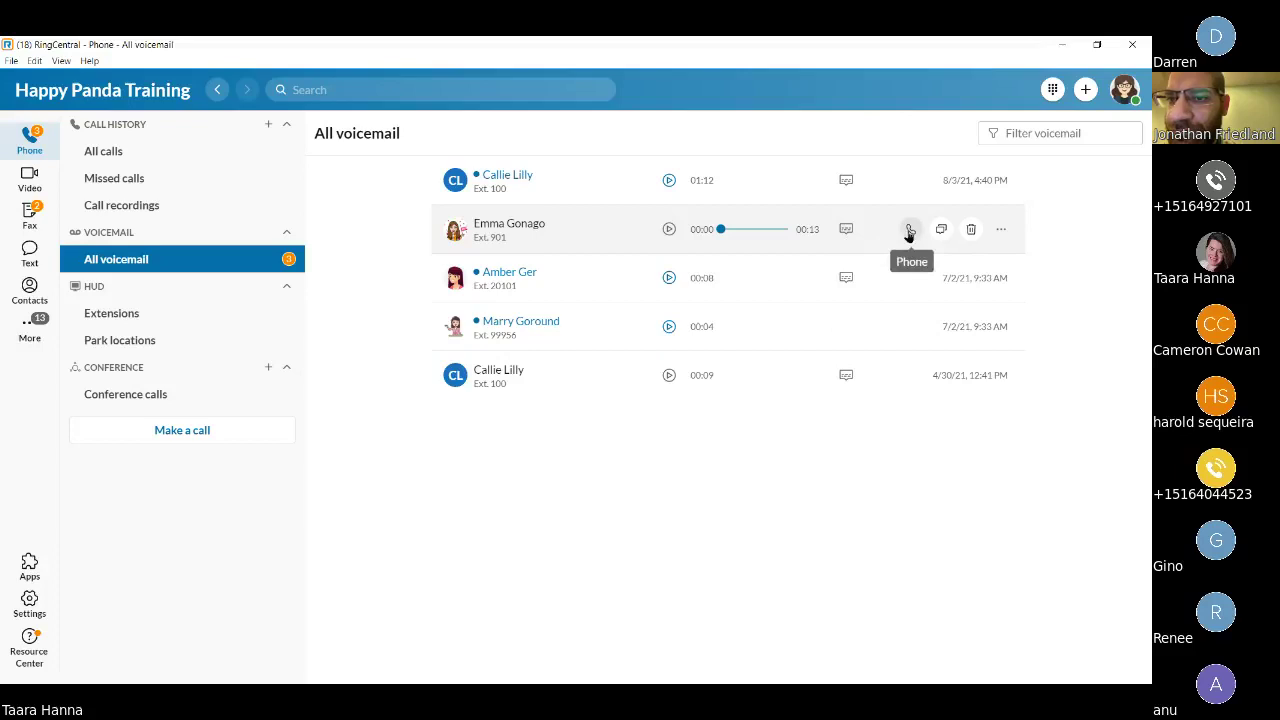
pyautogui.click(1000, 232)
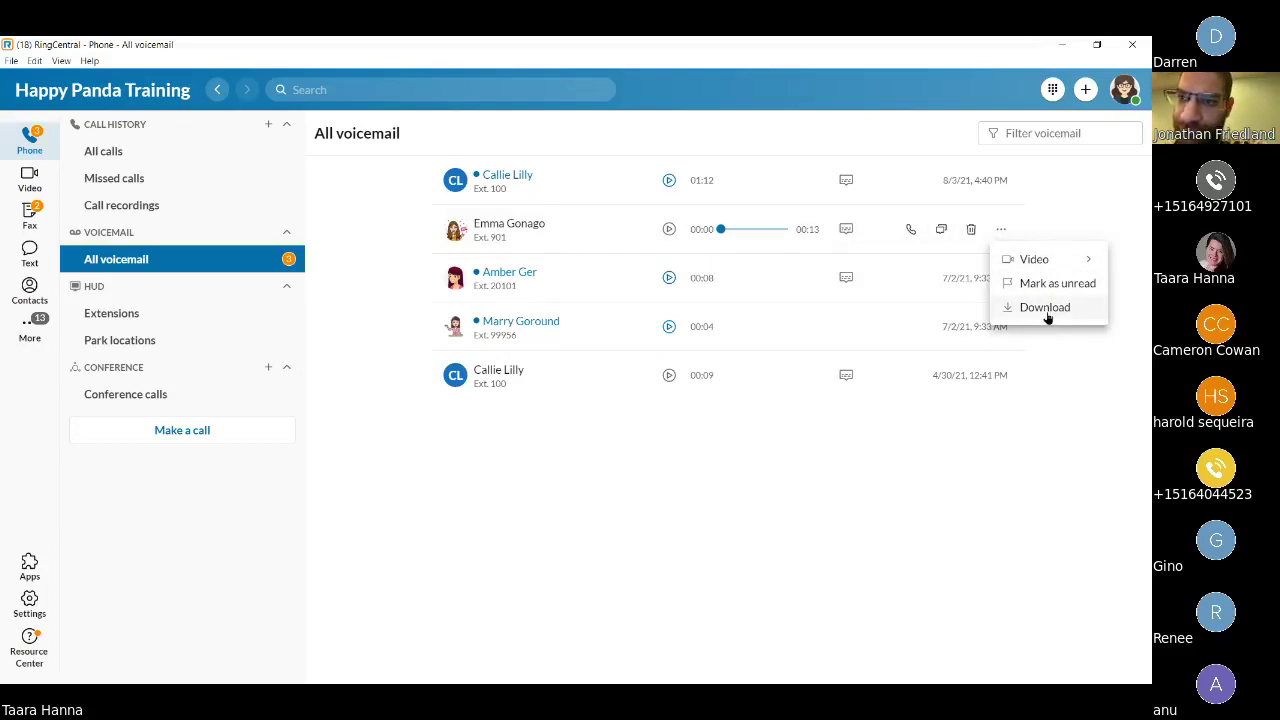
pyautogui.click(337, 247)
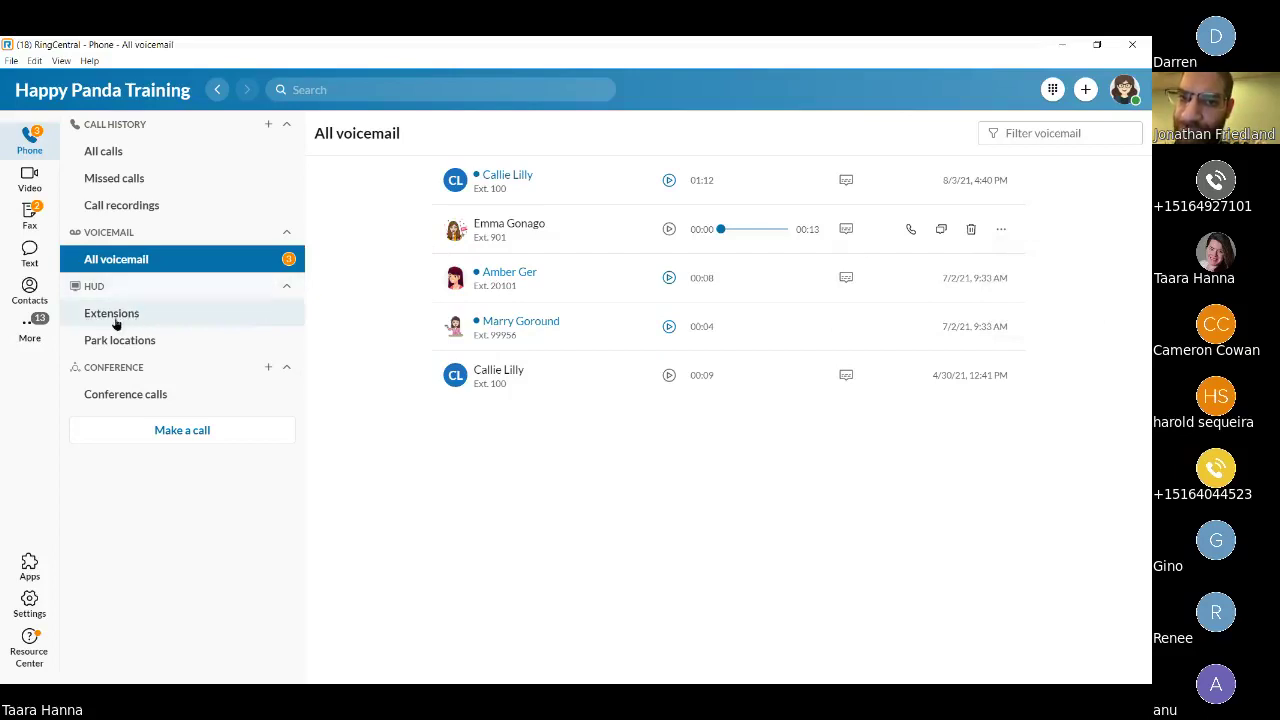
# In HUD Extensions, add a colleague found by searching their name.
pyautogui.click(111, 324)
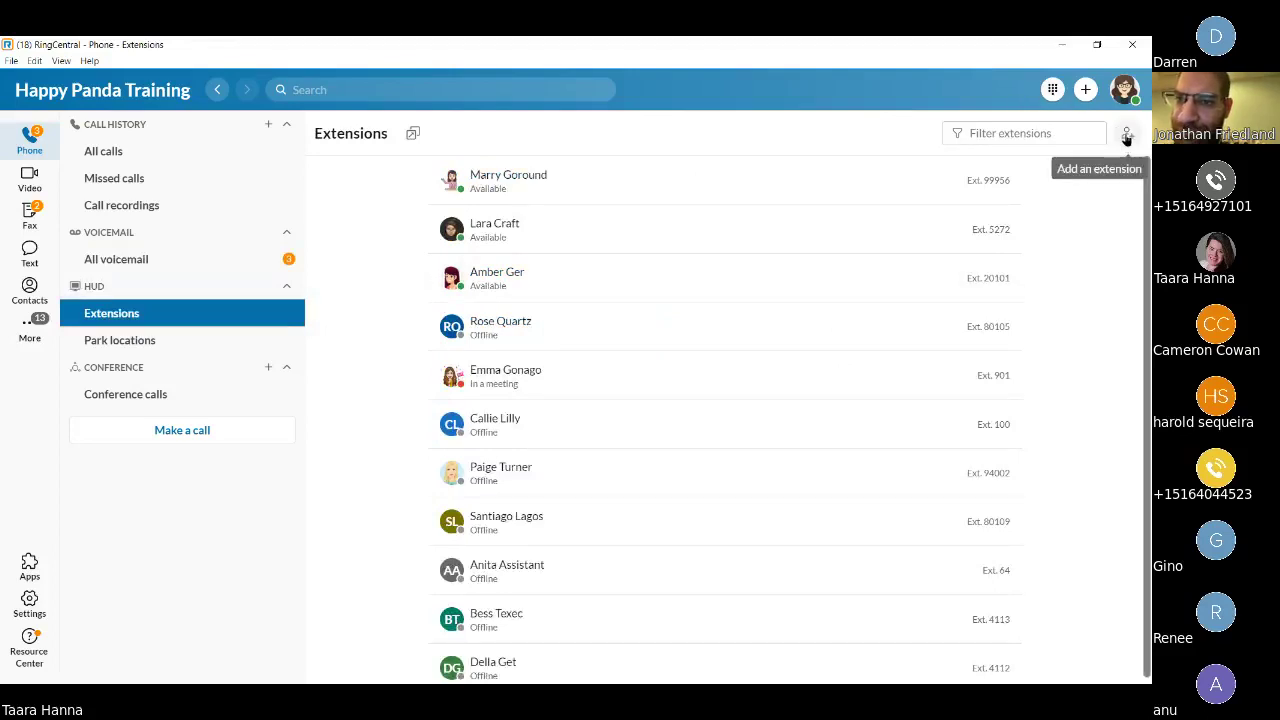
pyautogui.click(1129, 134)
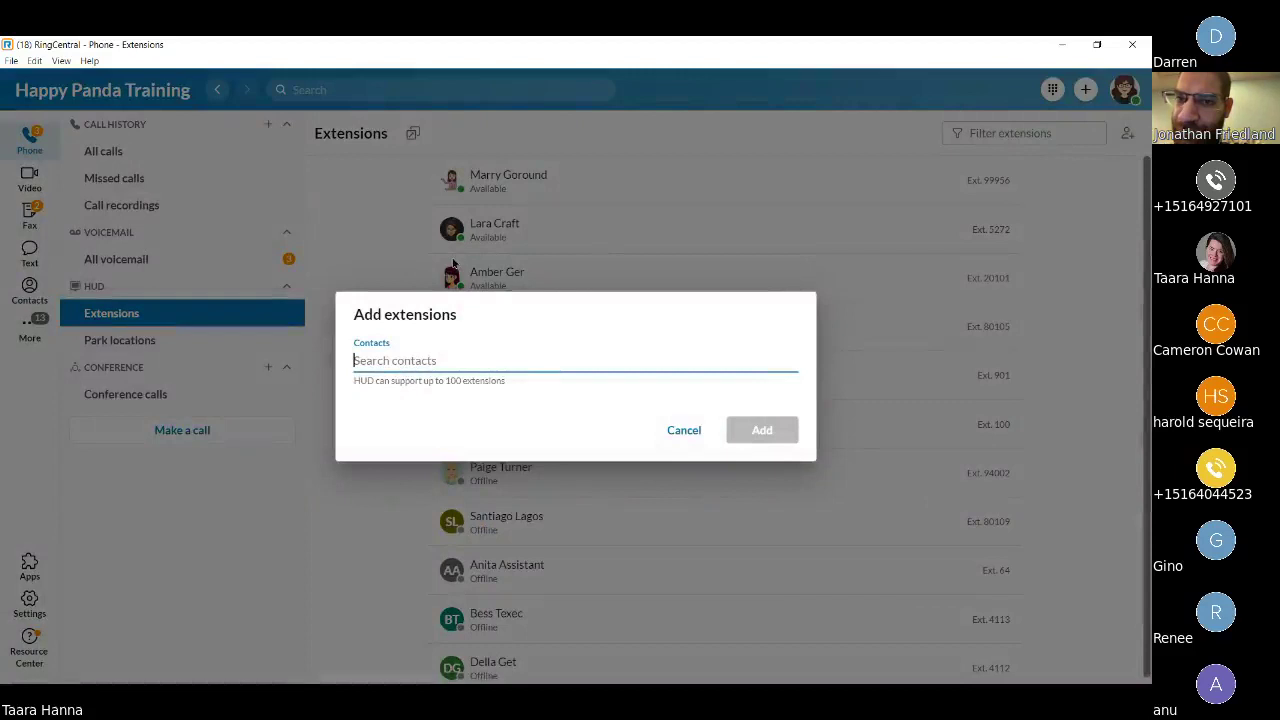
pyautogui.write('mart')
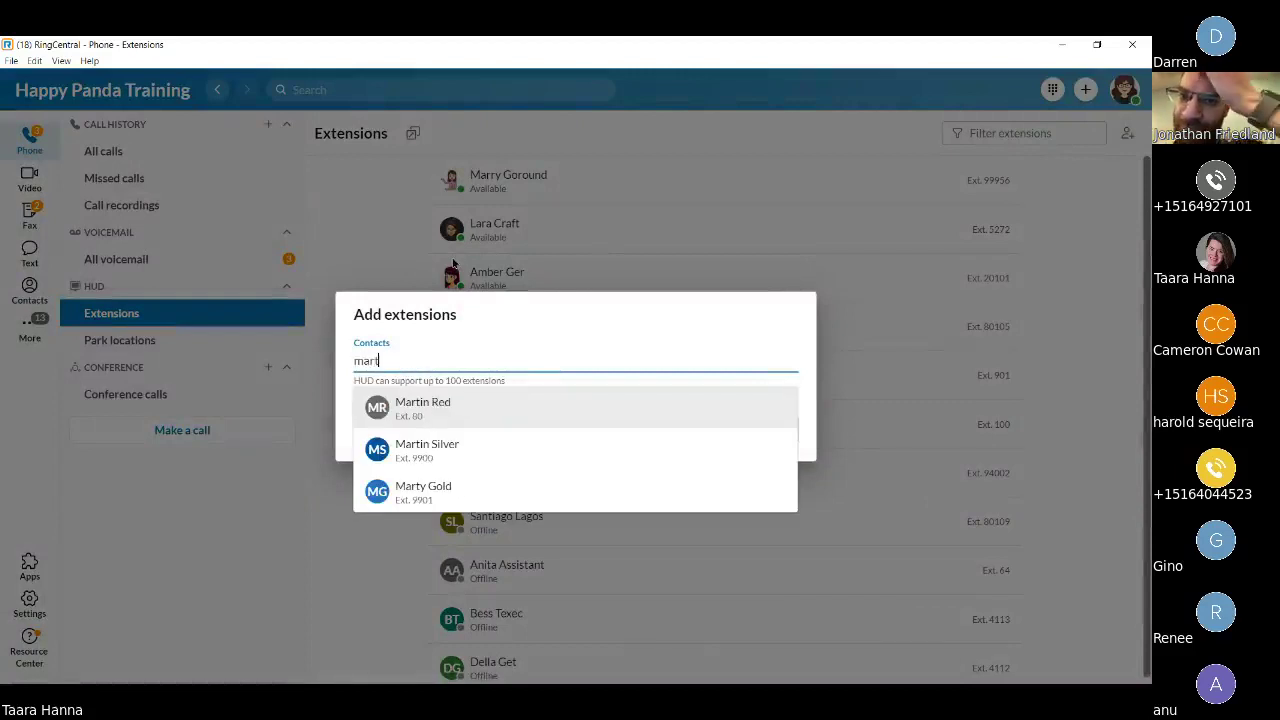
pyautogui.click(450, 408)
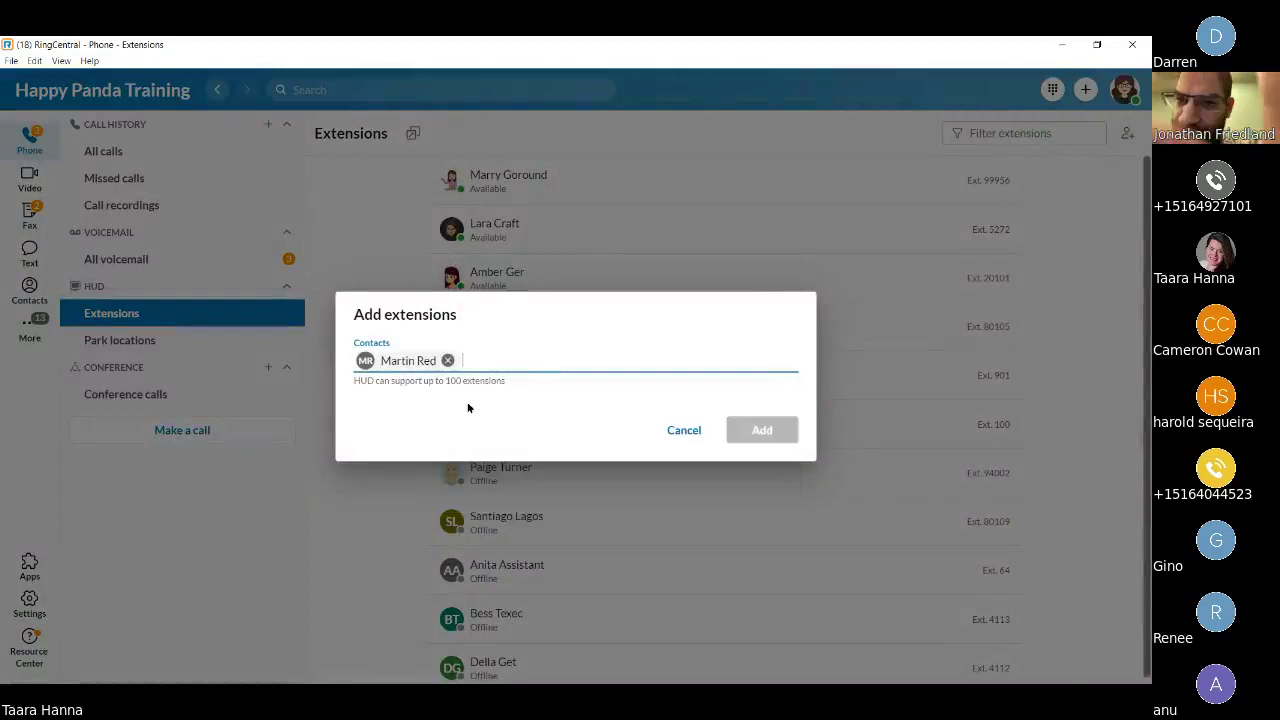
pyautogui.click(785, 430)
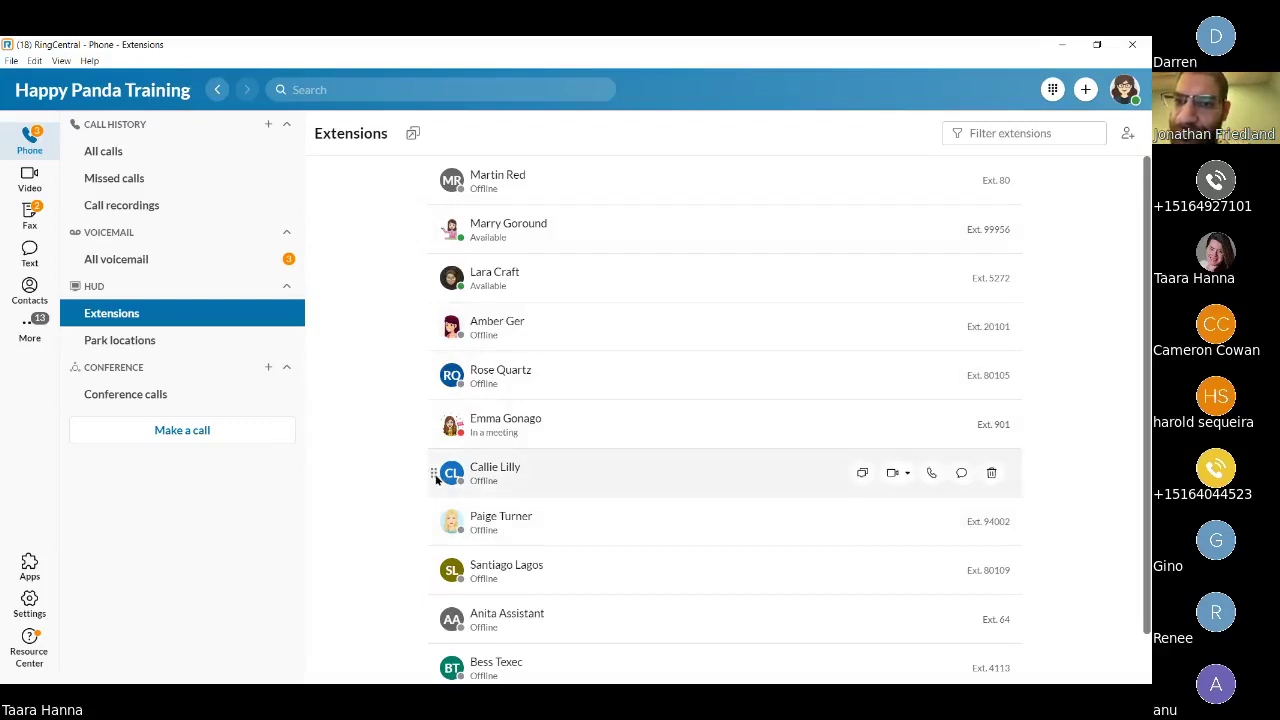
# Drag the offline extension row from mid-list up to the top position.
pyautogui.moveTo(435, 479); pyautogui.dragTo(443, 170)
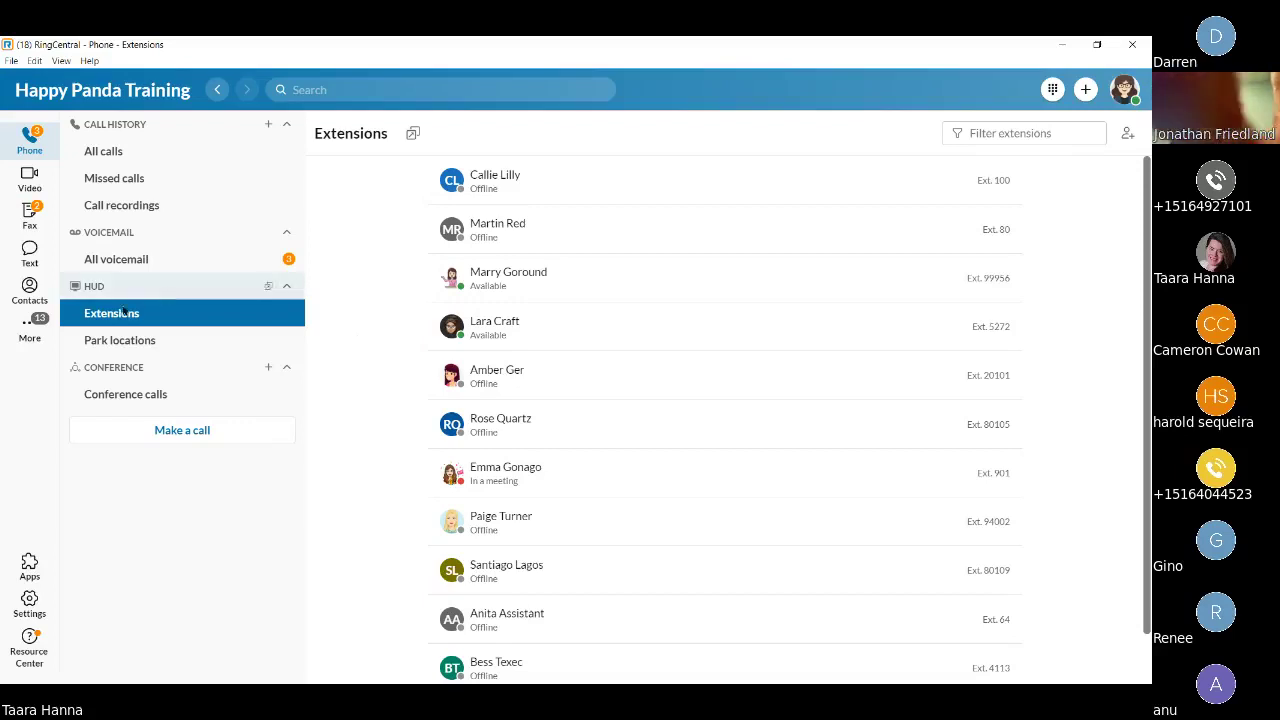
# Choose Invite by Email for My room under Conference calls.
pyautogui.click(116, 398)
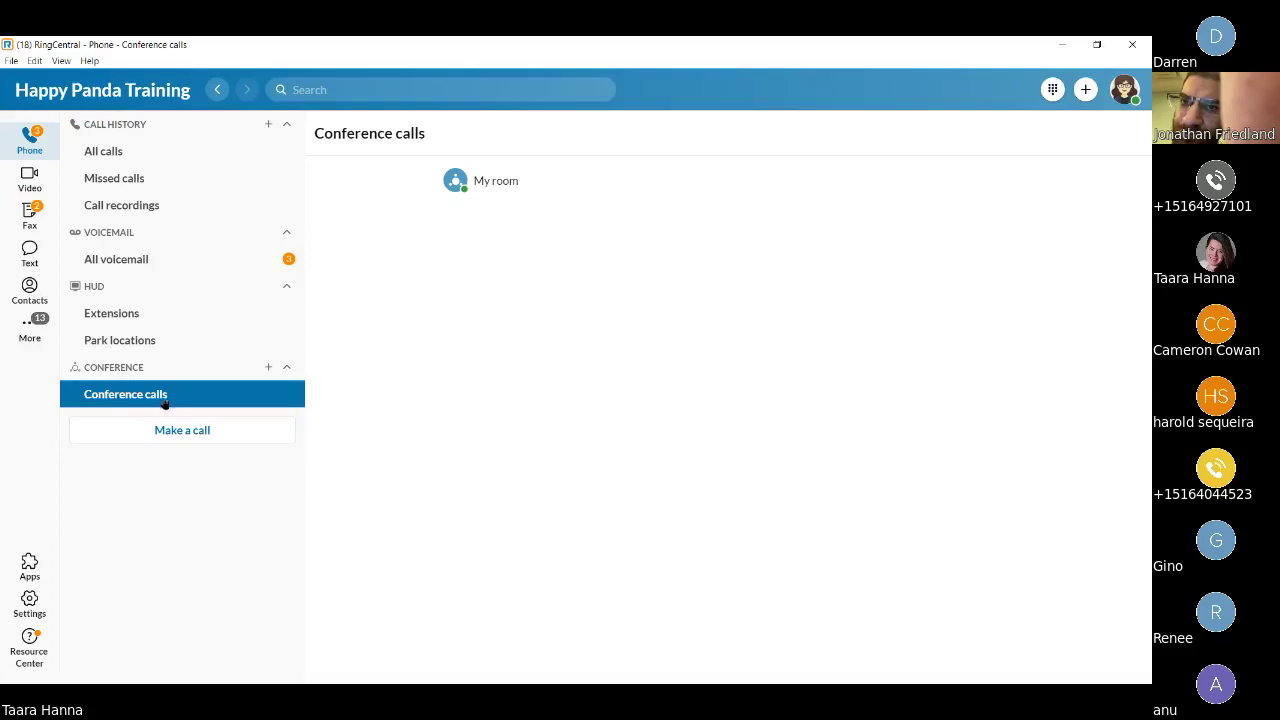
pyautogui.moveTo(523, 187)
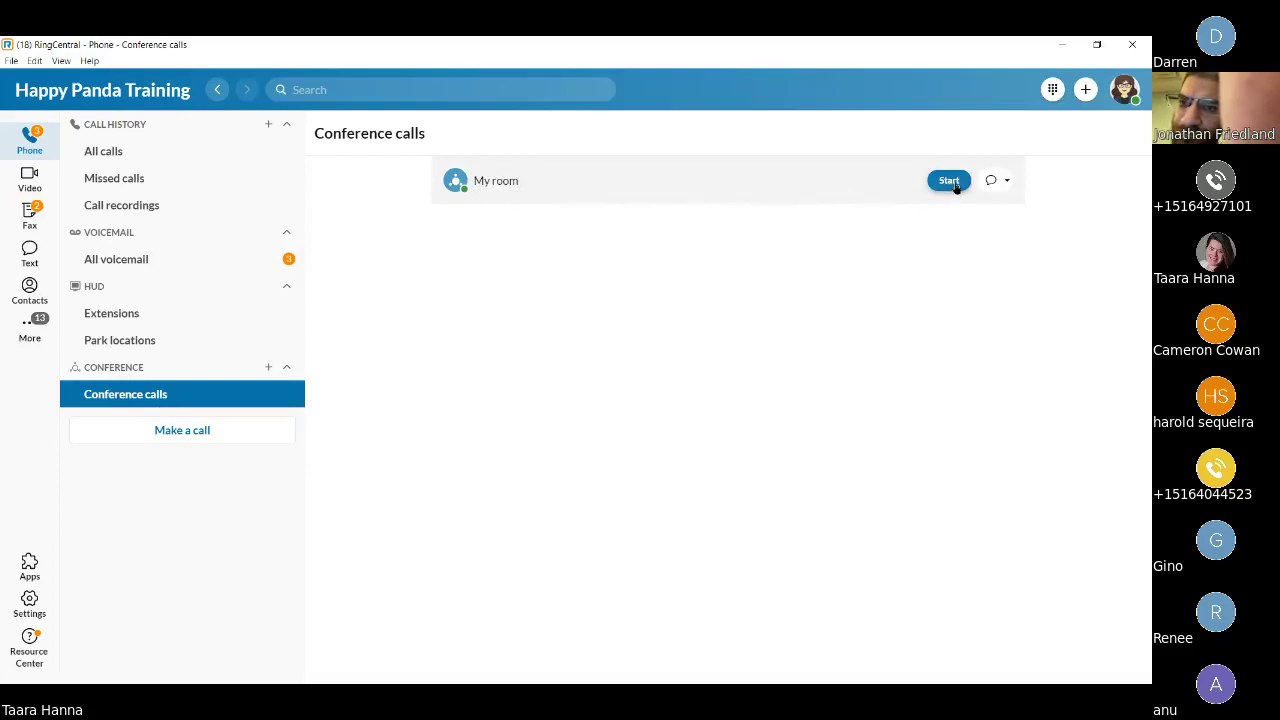
pyautogui.click(1008, 181)
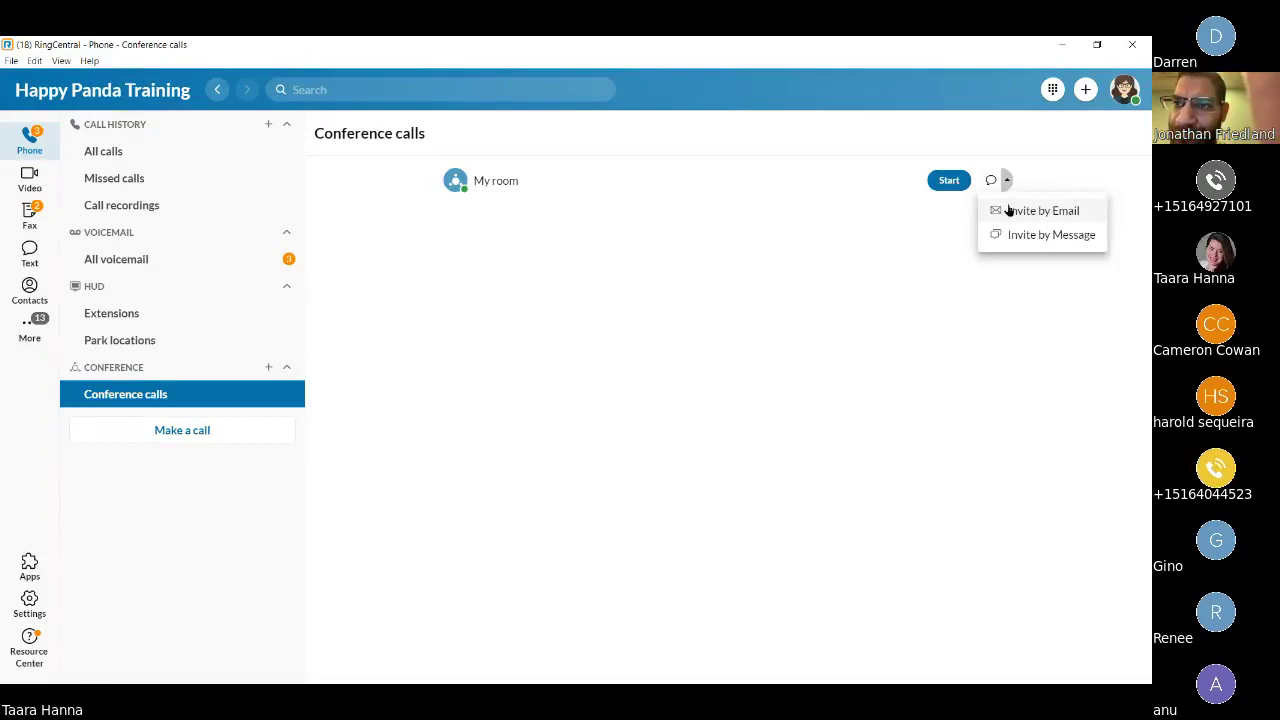
pyautogui.click(1061, 218)
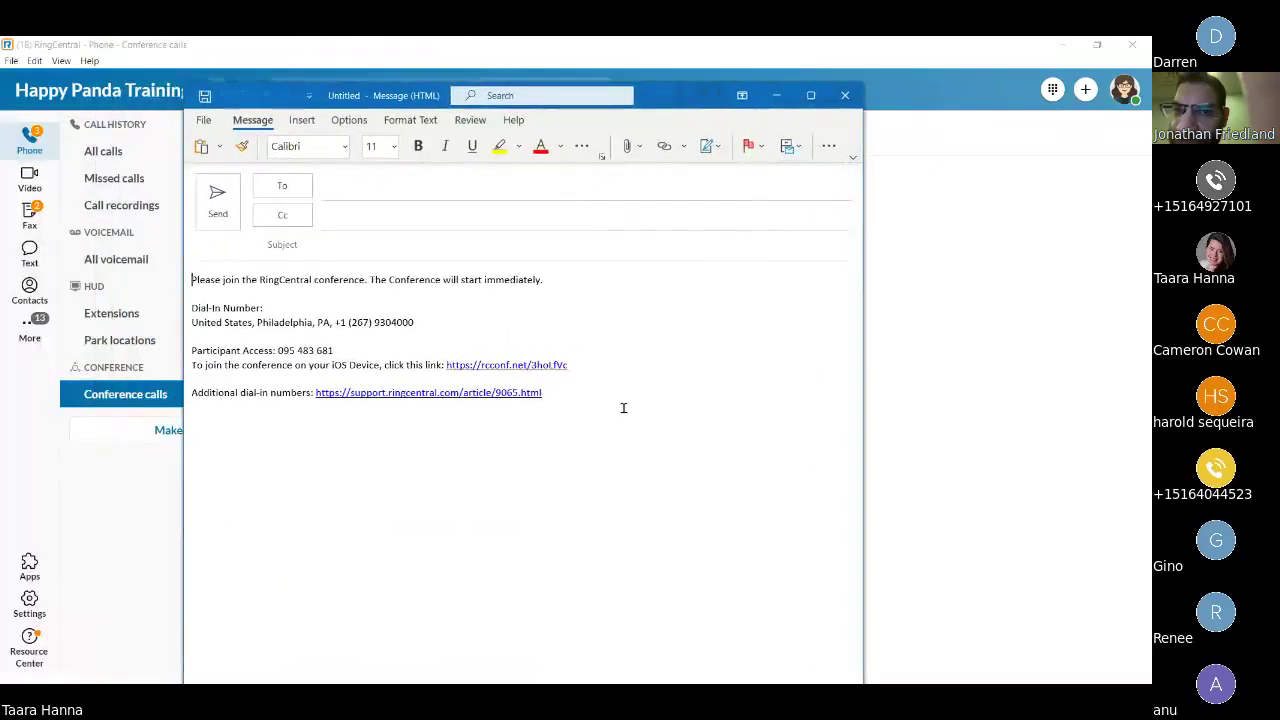
# Highlight the invite's dial-in number and join link, then close the draft without saving.
pyautogui.moveTo(624, 408); pyautogui.dragTo(168, 254)
pyautogui.click(608, 325)
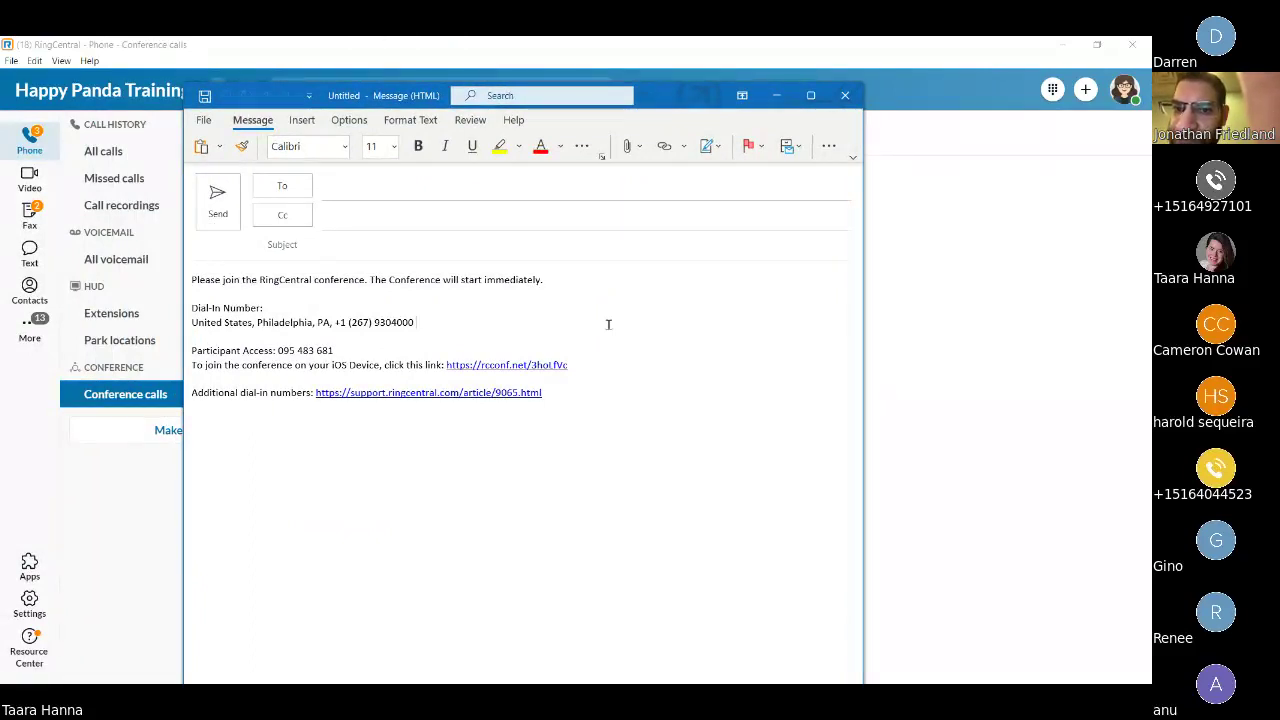
pyautogui.moveTo(418, 322); pyautogui.dragTo(277, 351)
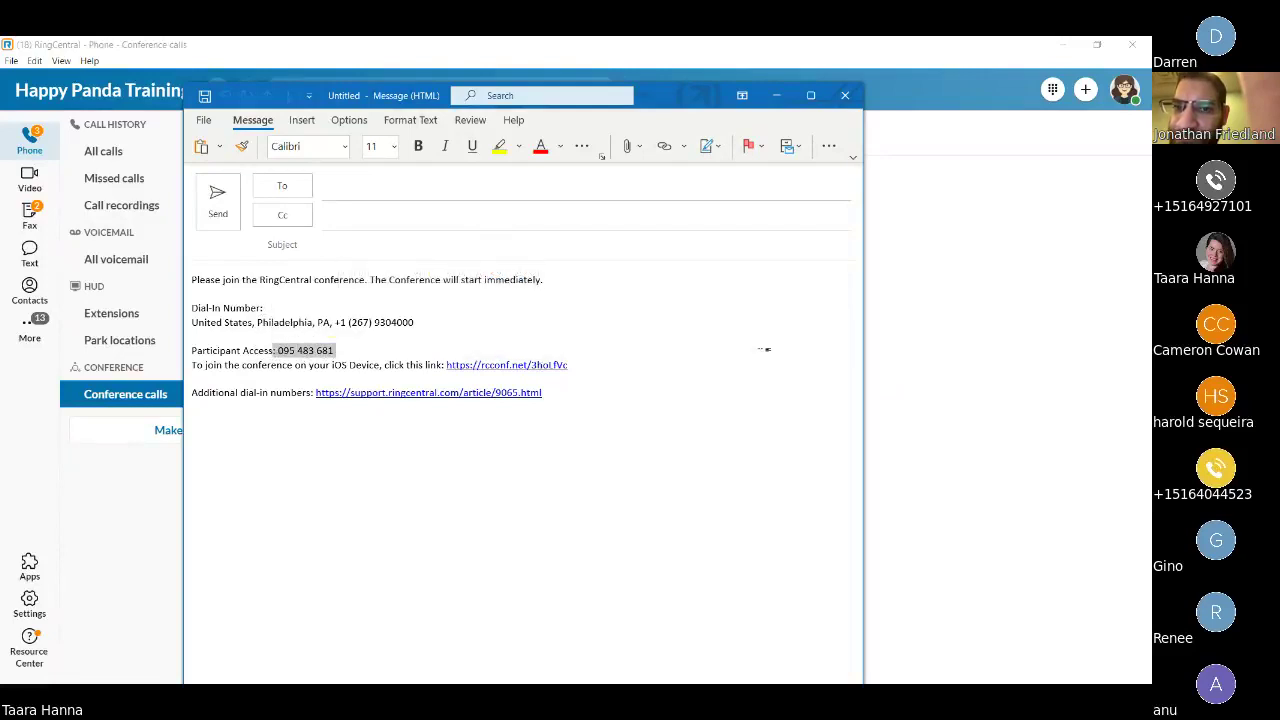
pyautogui.click(728, 364)
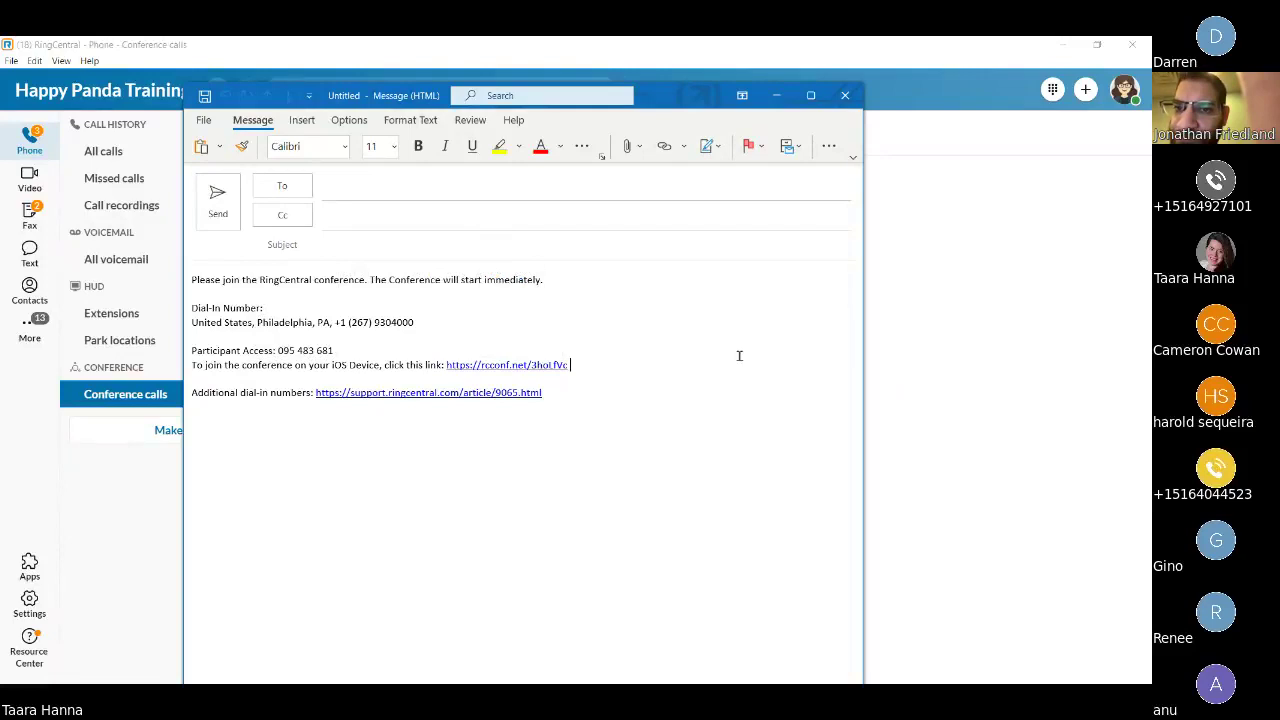
pyautogui.click(845, 95)
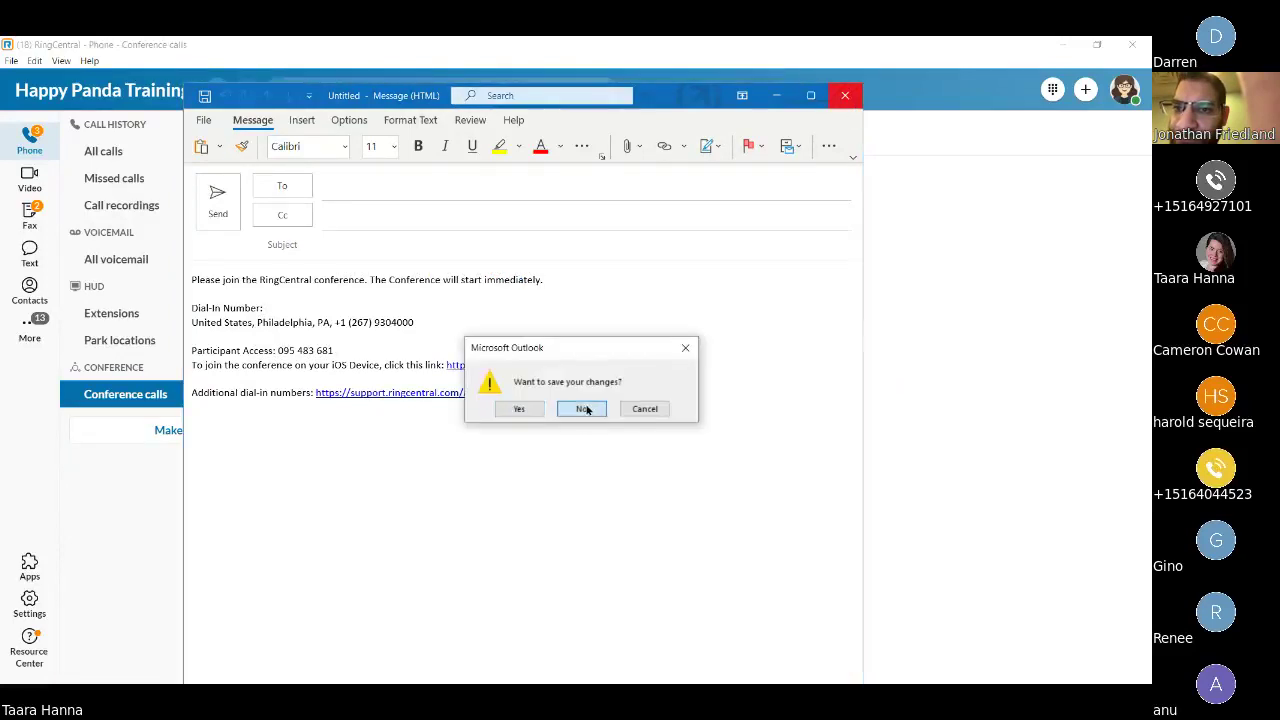
pyautogui.click(583, 409)
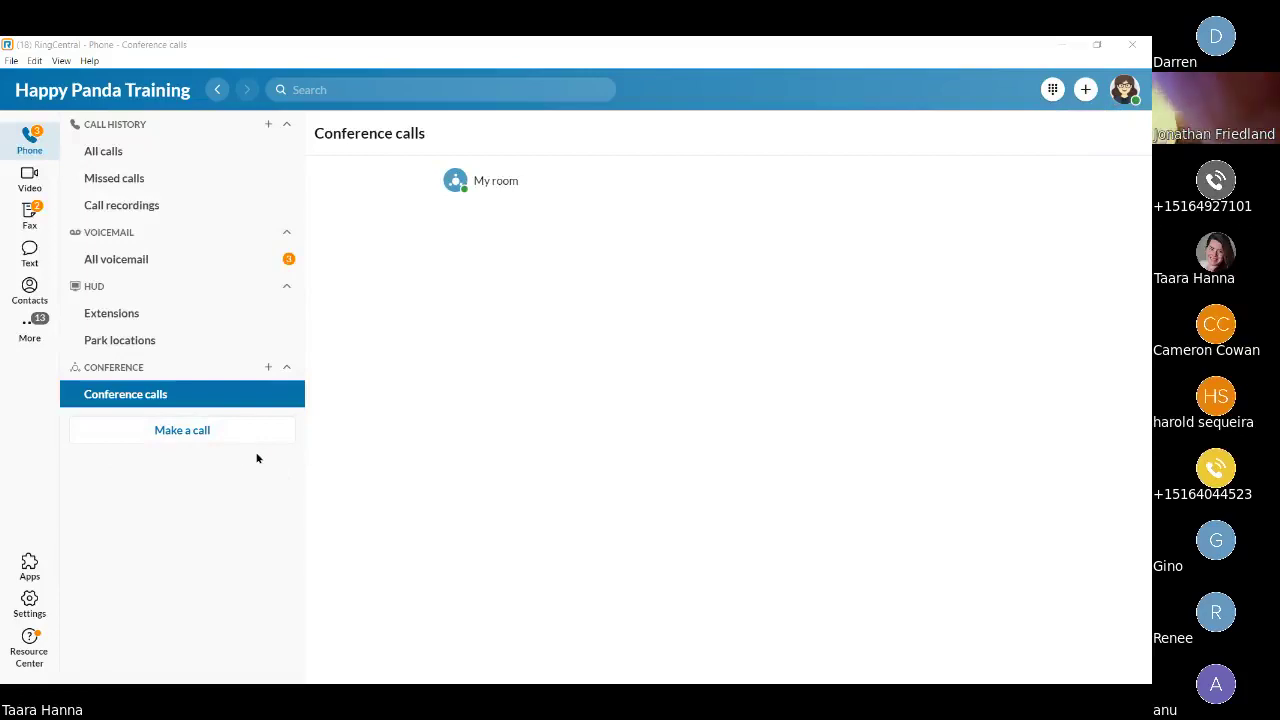
pyautogui.moveTo(586, 203)
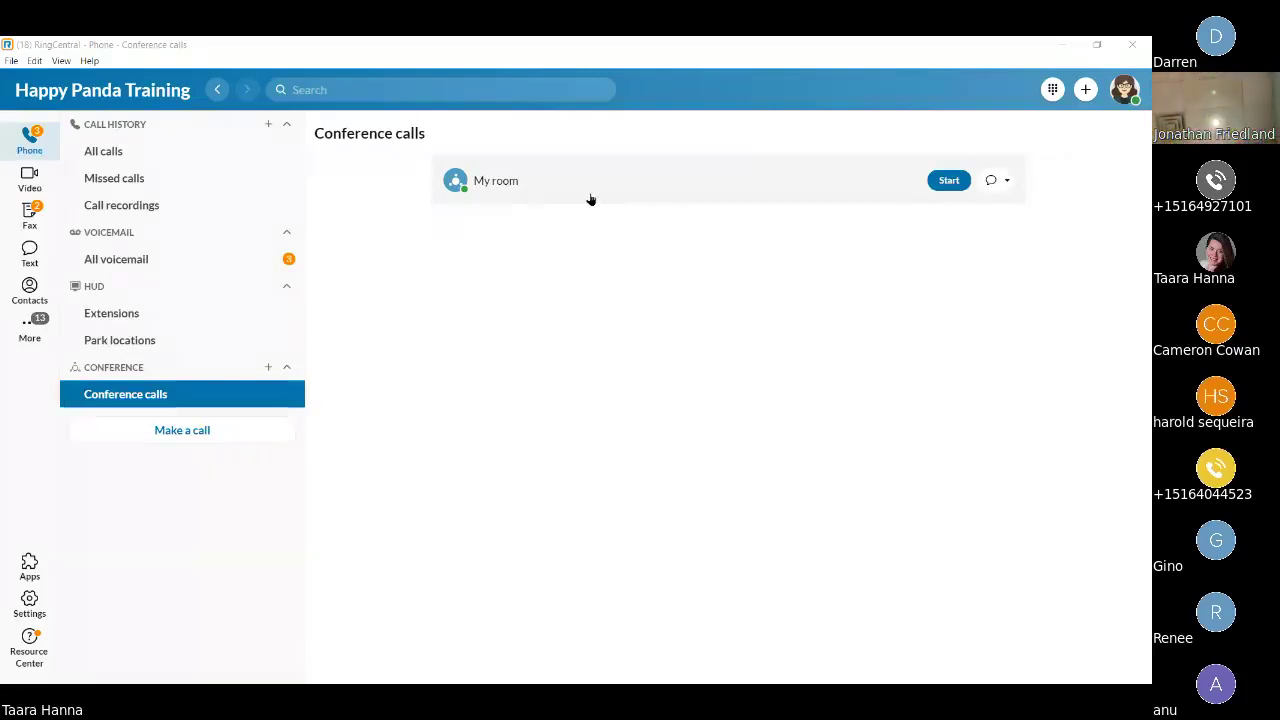
pyautogui.click(1006, 181)
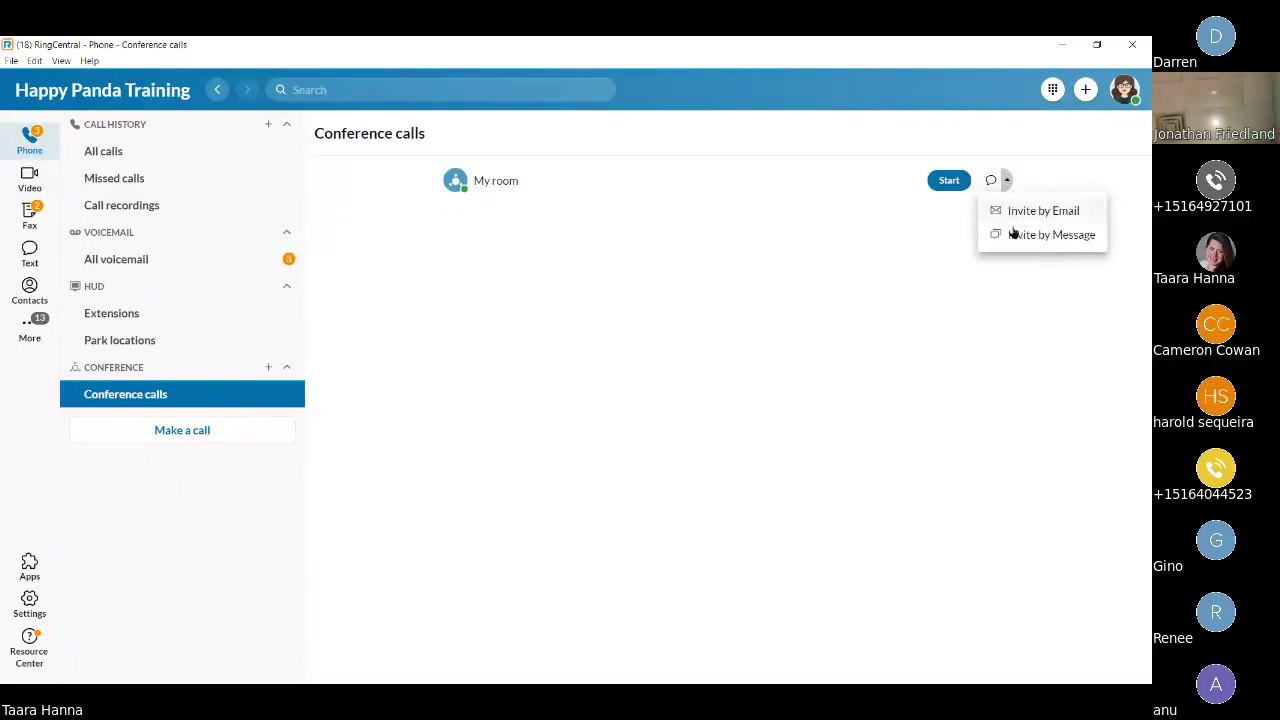
pyautogui.click(1012, 235)
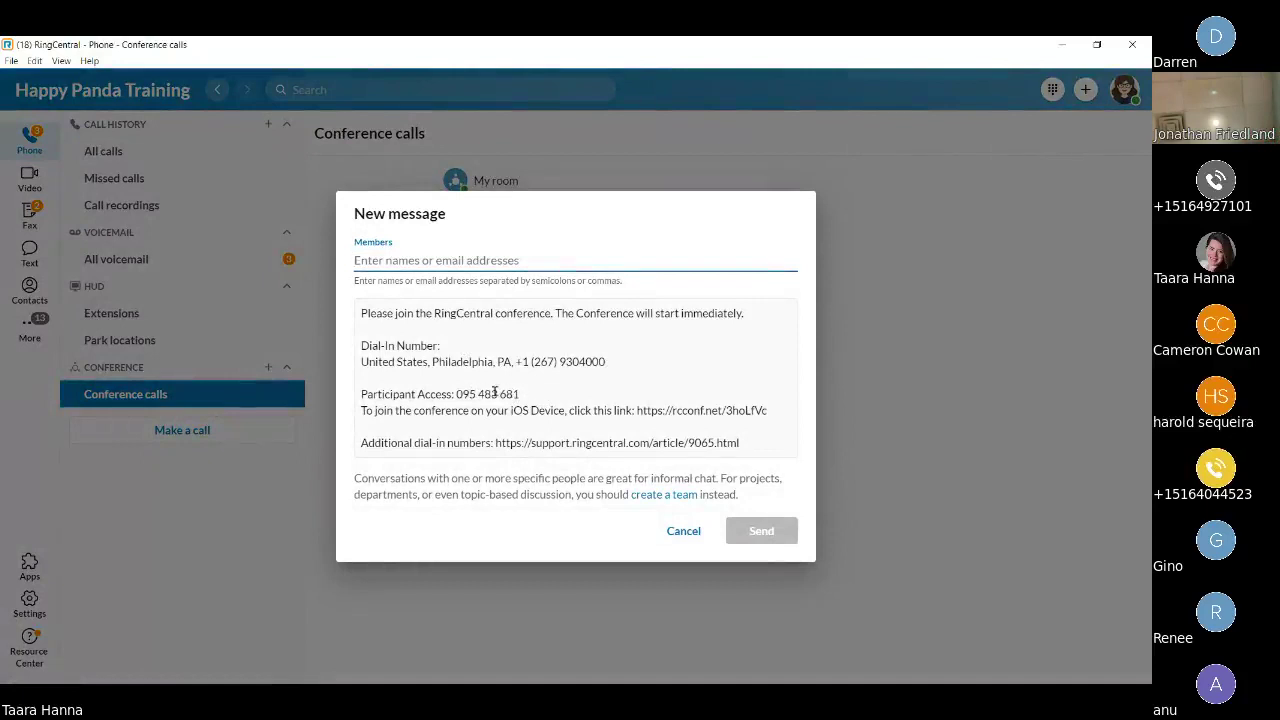
pyautogui.click(608, 360)
pyautogui.moveTo(606, 361); pyautogui.dragTo(515, 362)
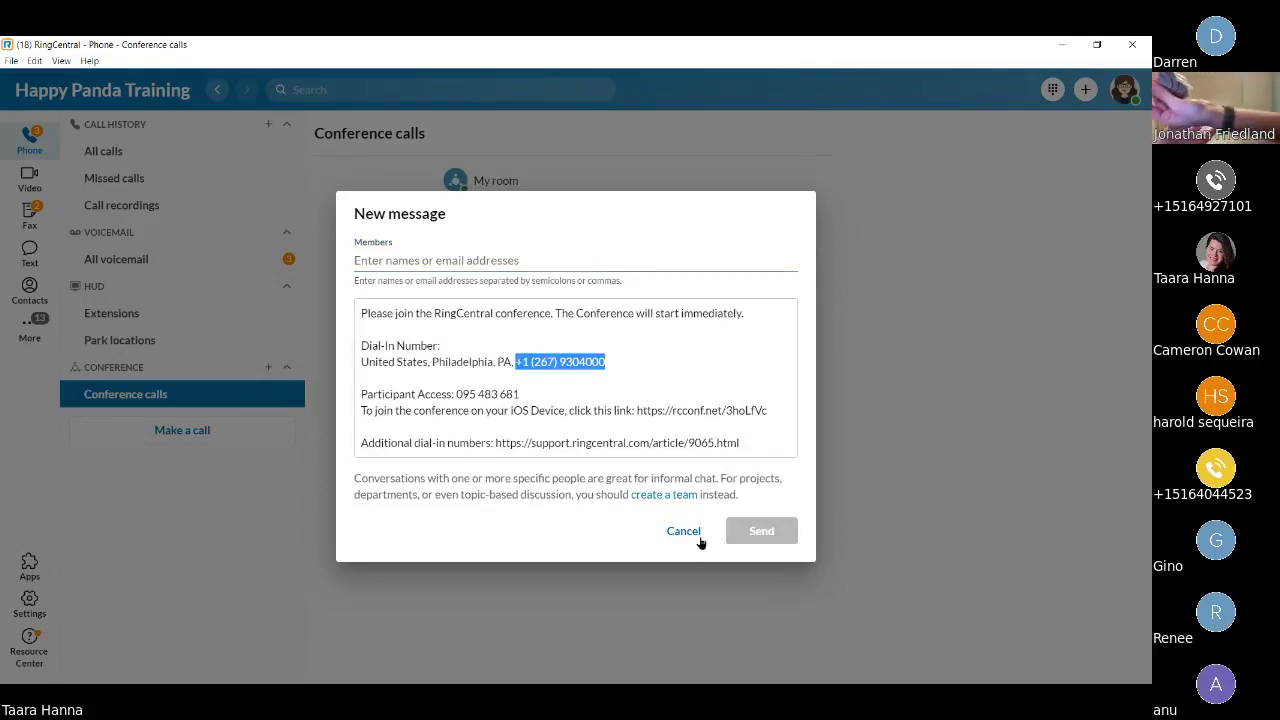
pyautogui.click(686, 533)
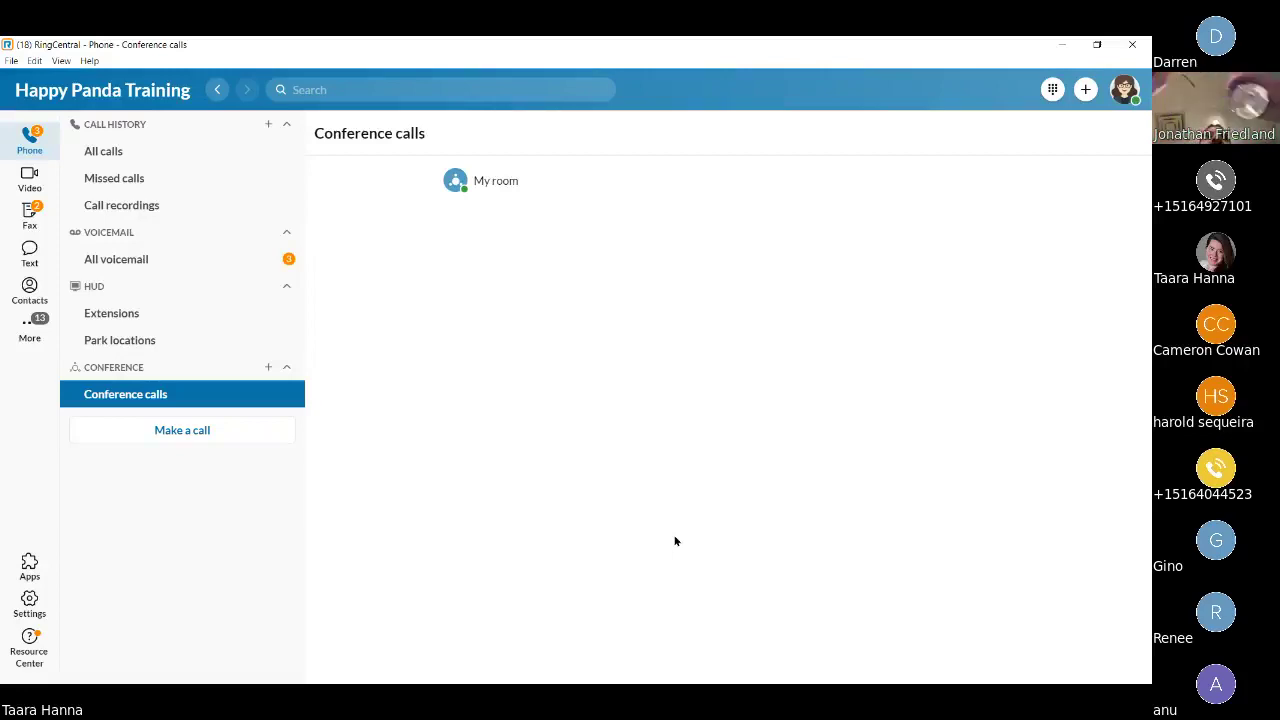
# Call a colleague by searching their name in New Call and picking the match.
pyautogui.click(227, 440)
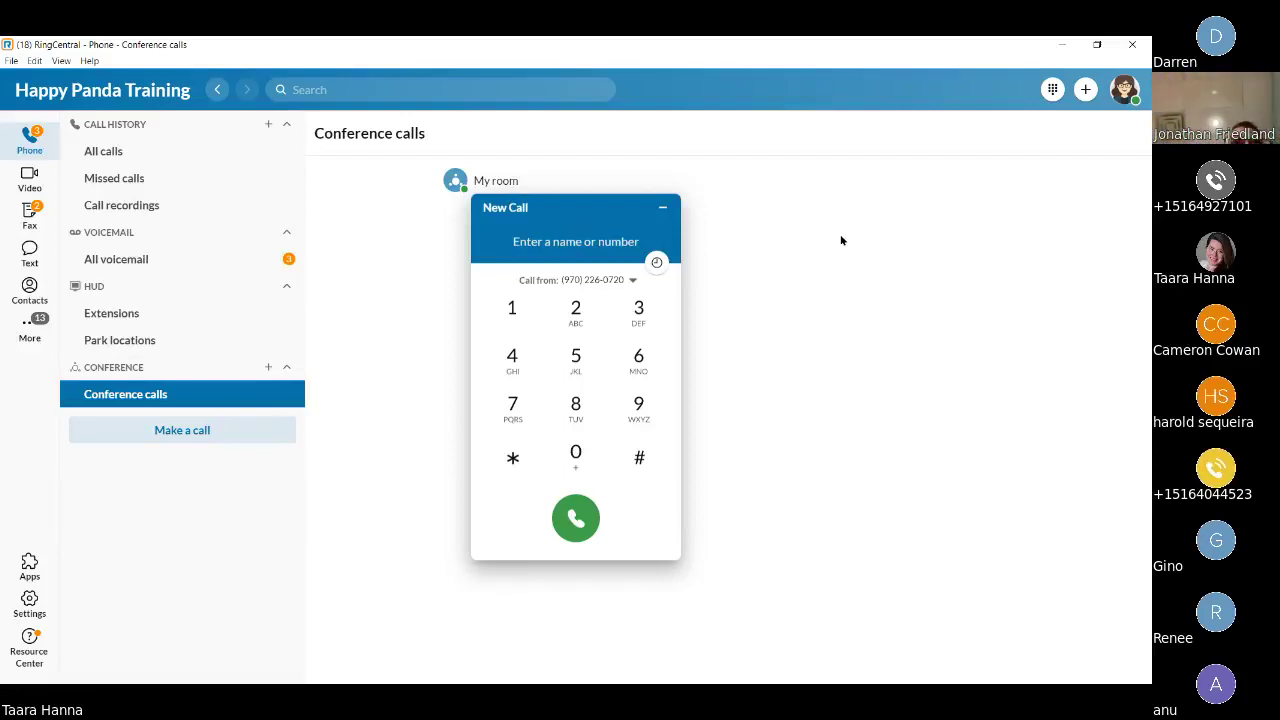
pyautogui.write('sa')
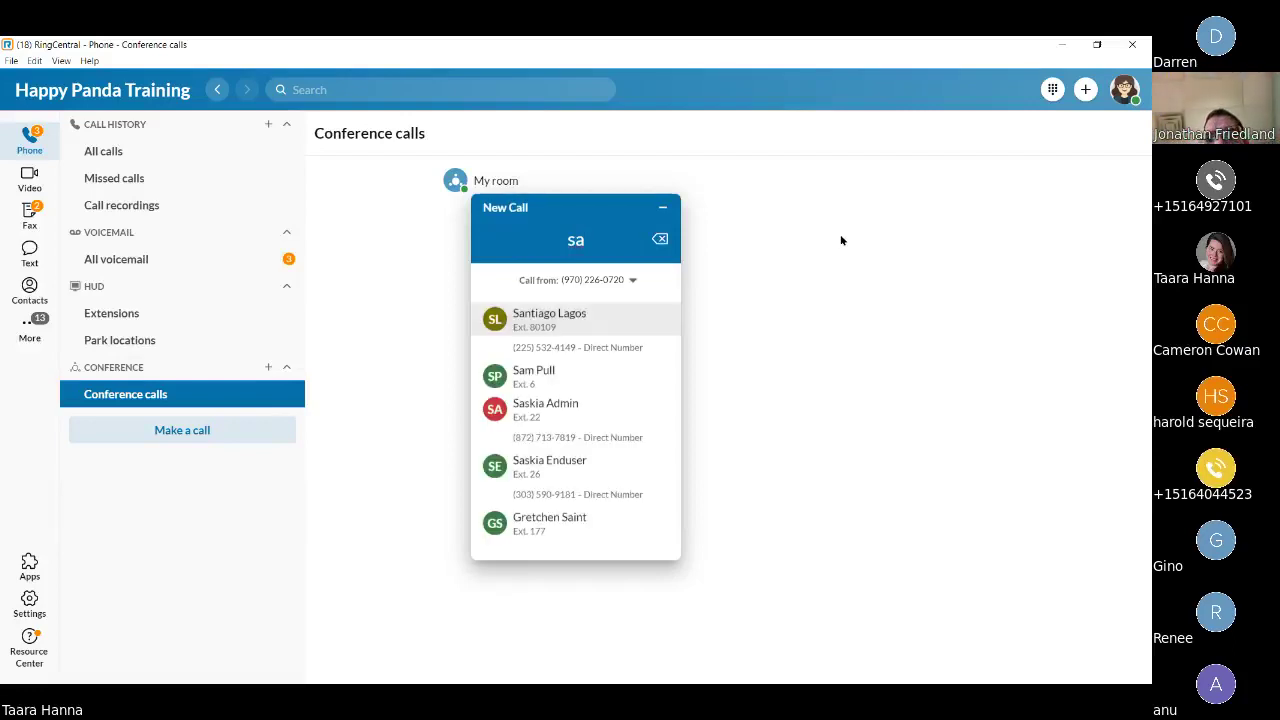
pyautogui.write('n')
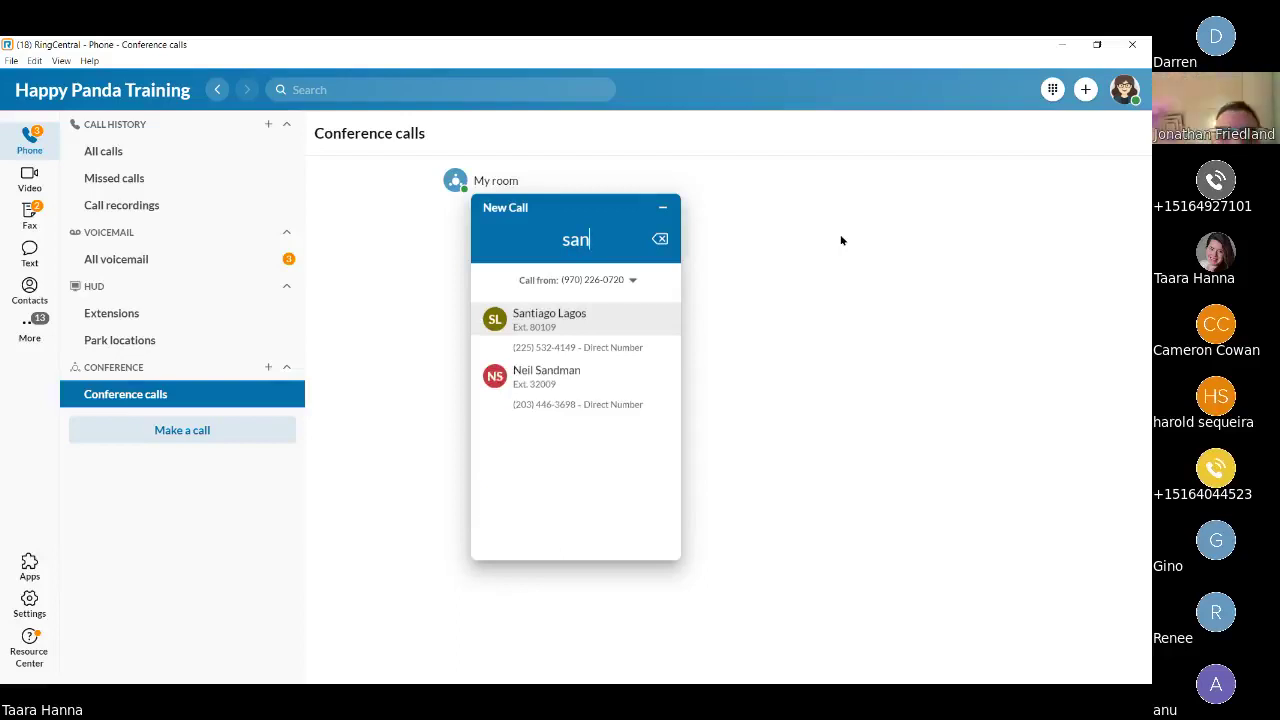
pyautogui.write('ti')
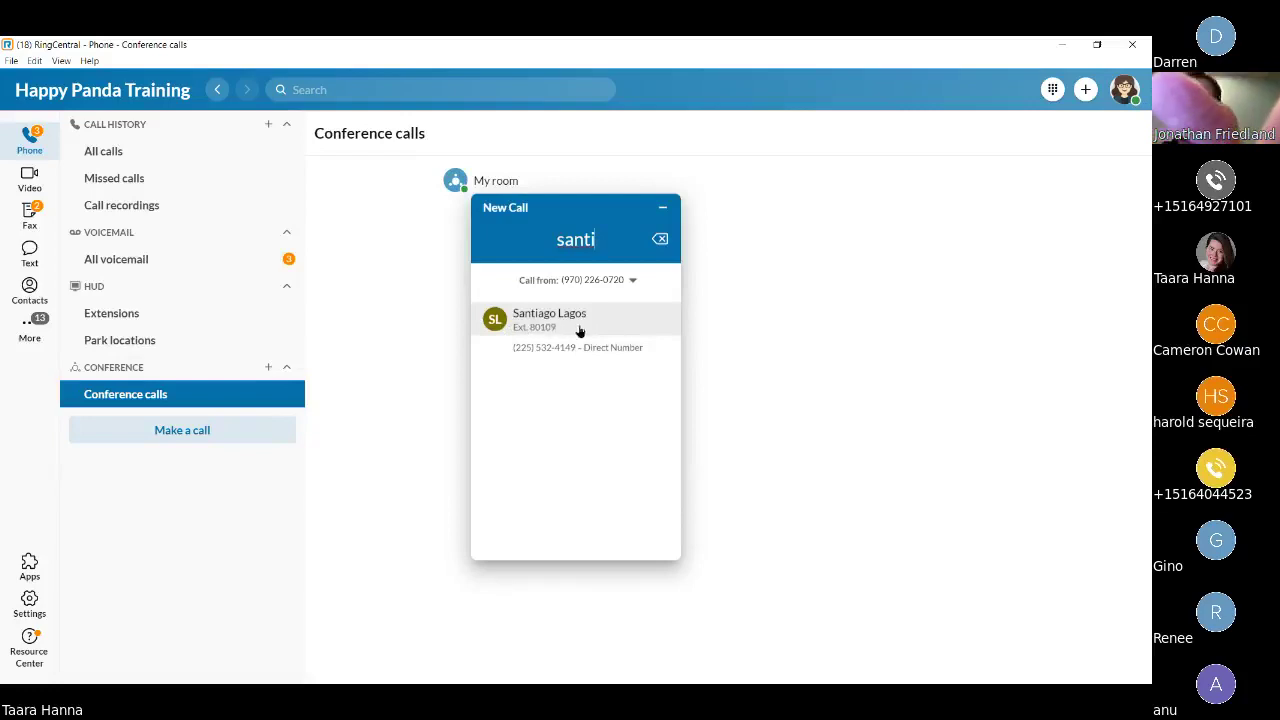
pyautogui.click(574, 320)
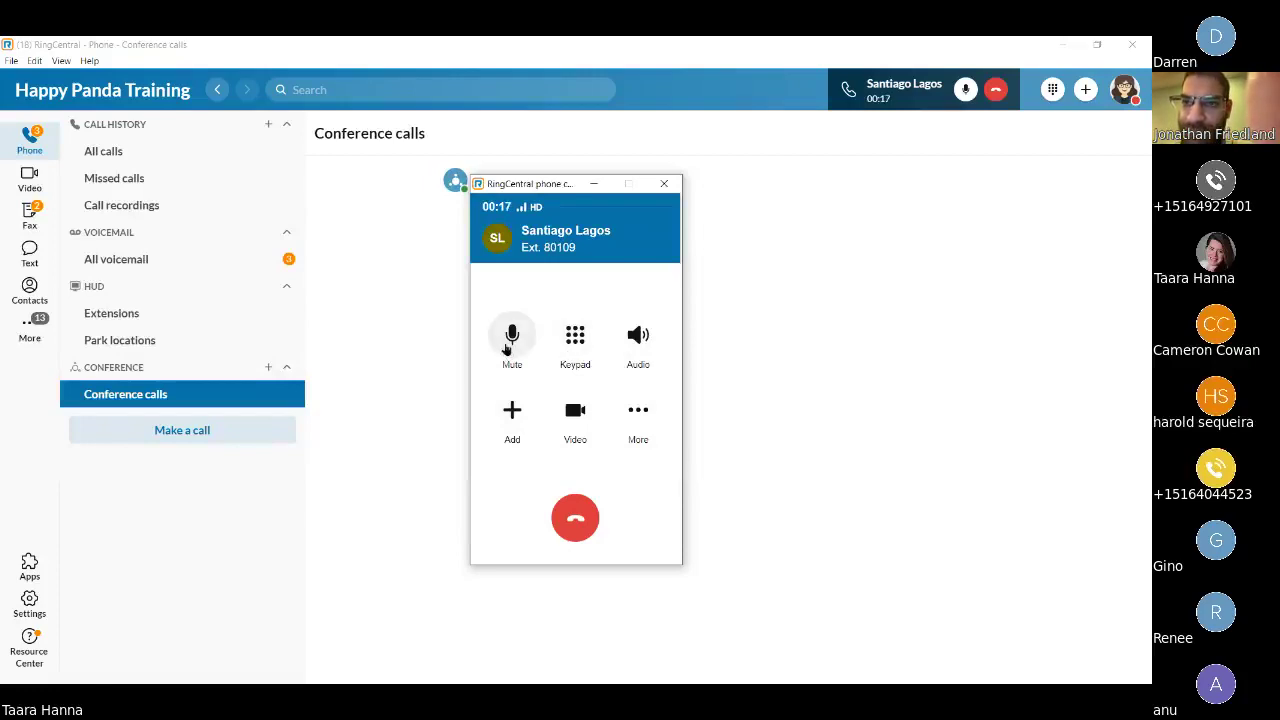
pyautogui.click(576, 345)
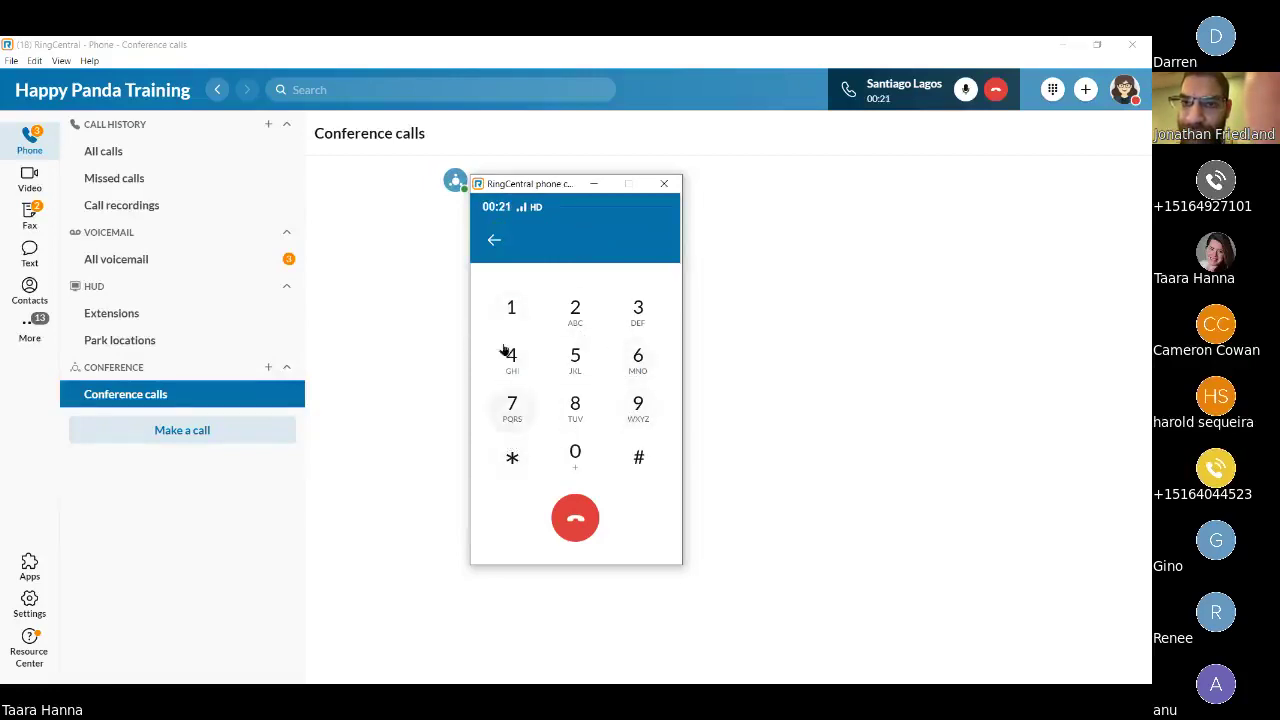
pyautogui.click(494, 240)
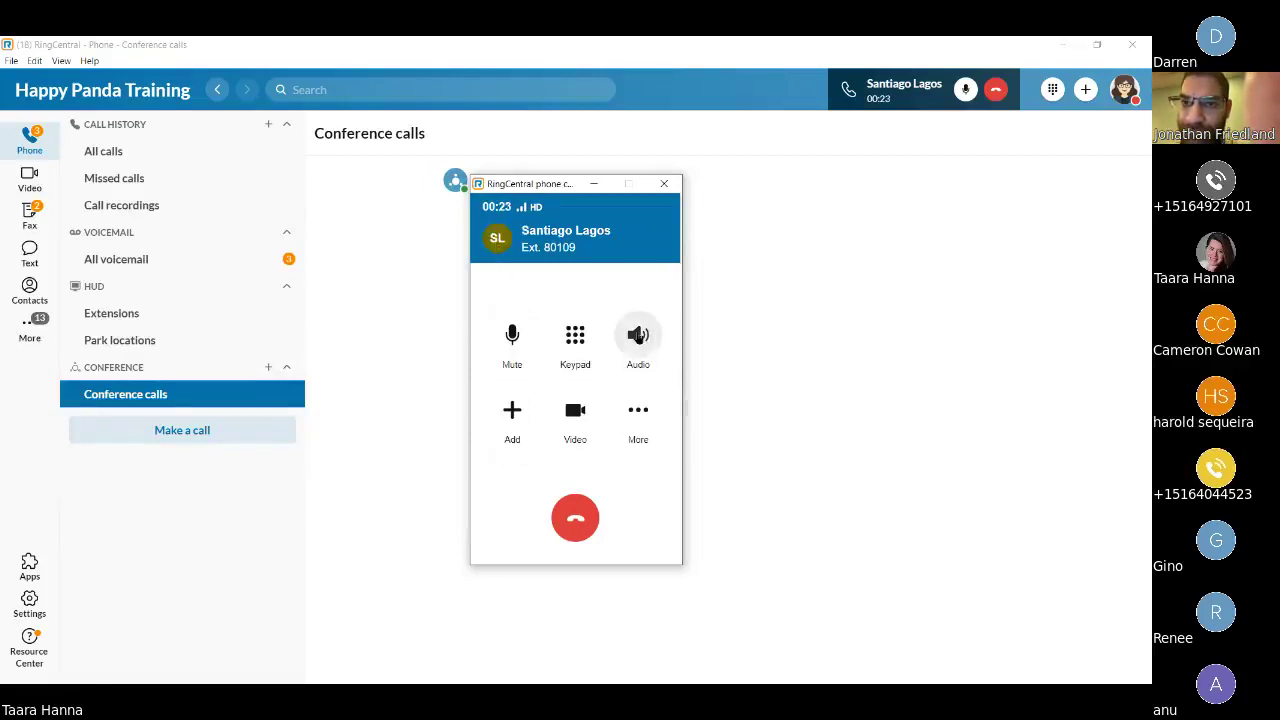
pyautogui.click(638, 337)
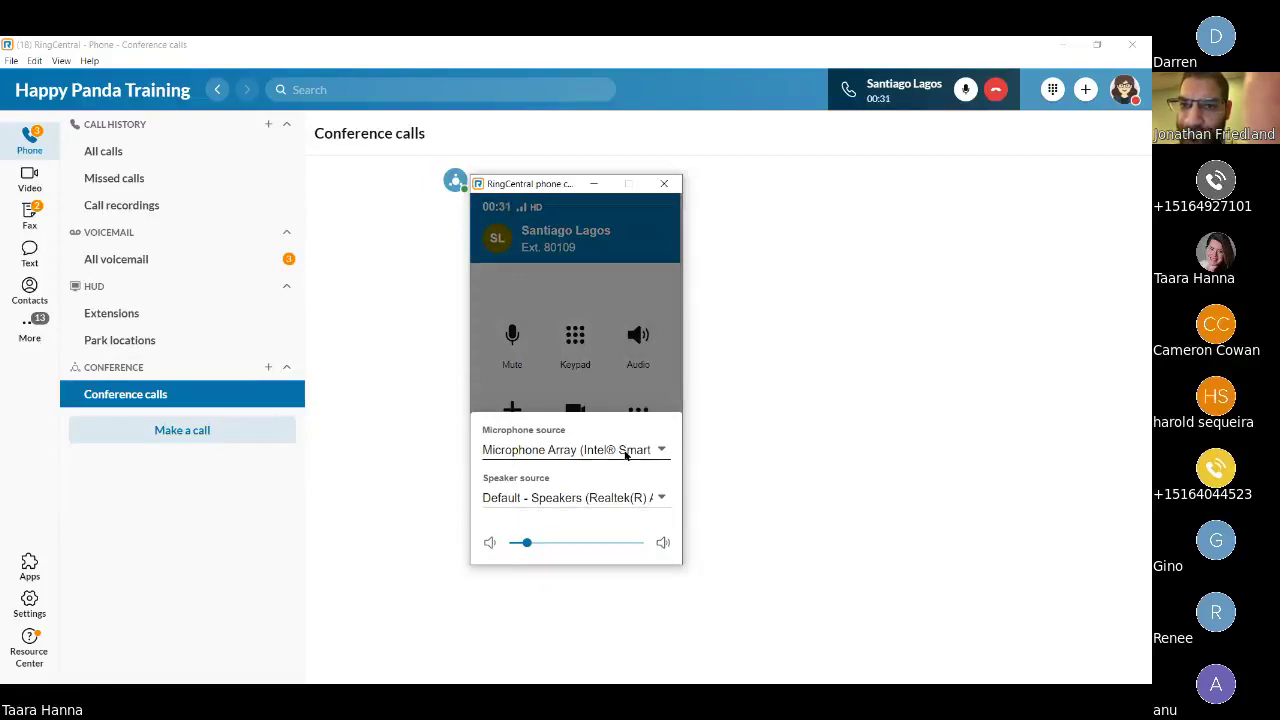
pyautogui.click(625, 453)
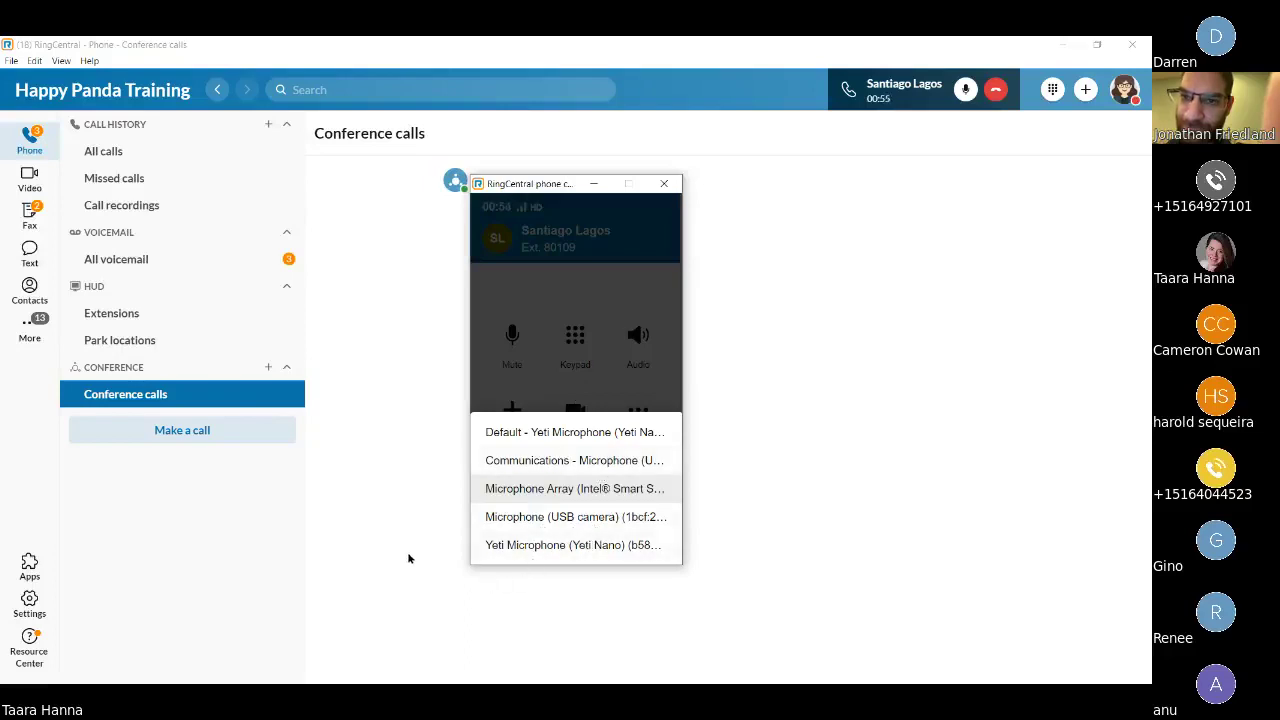
pyautogui.click(775, 473)
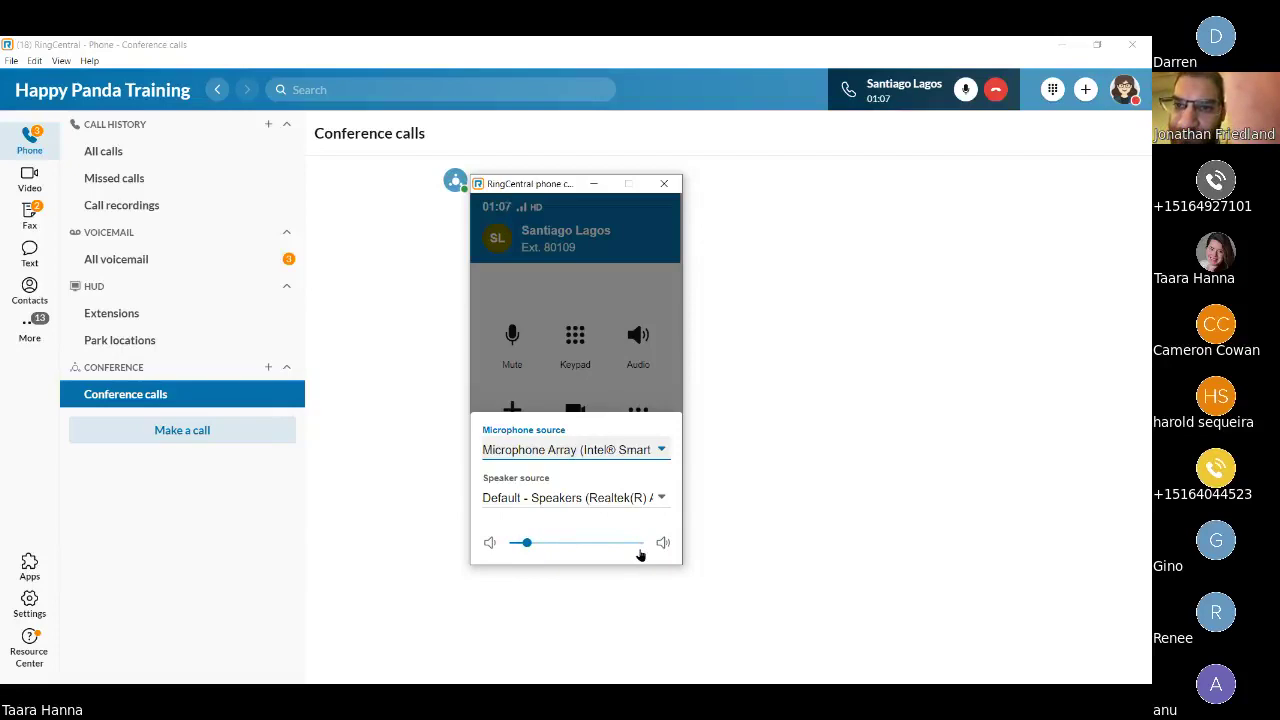
pyautogui.click(592, 296)
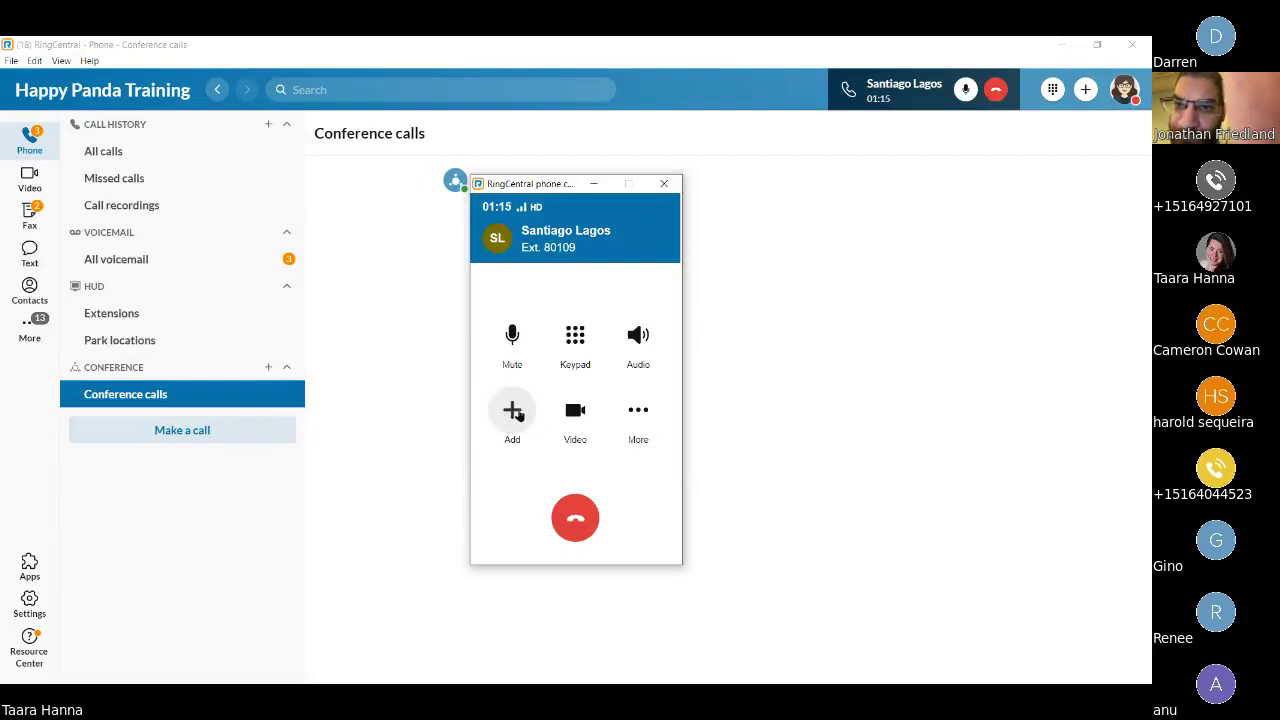
# Add a second call by searching another contact's name and dialing the result.
pyautogui.click(513, 411)
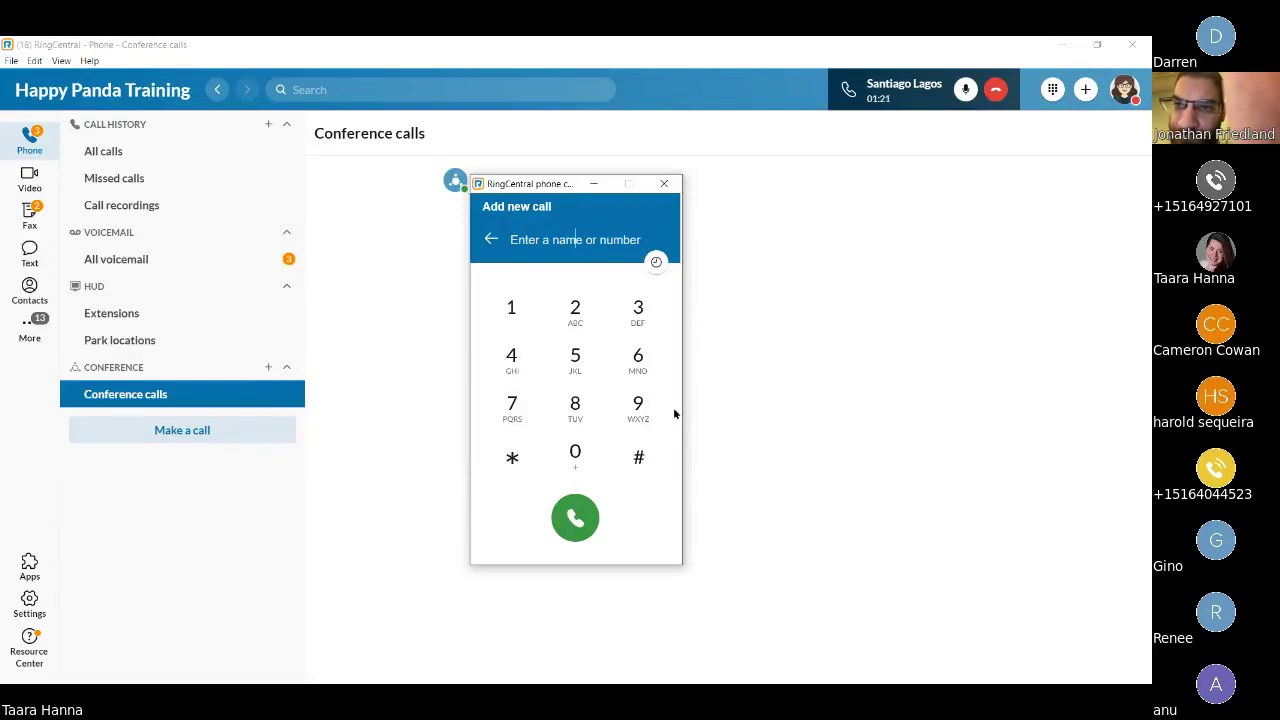
pyautogui.write('ro')
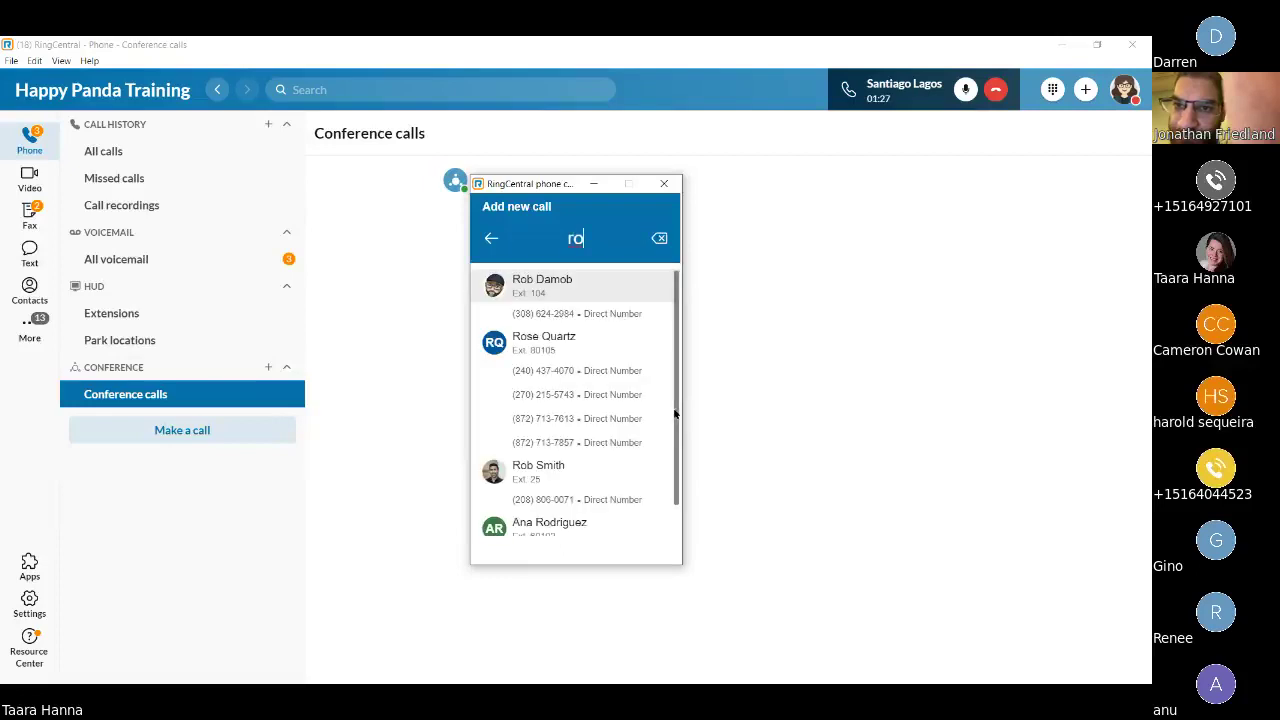
pyautogui.write('se')
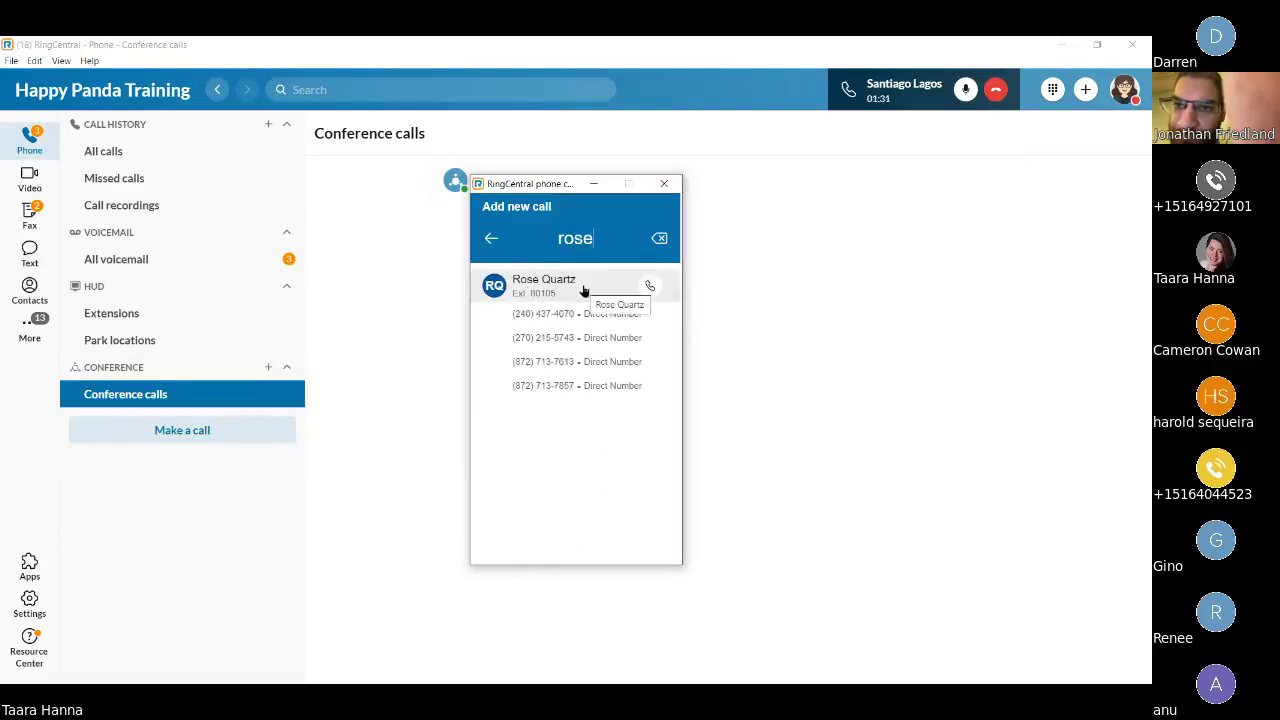
pyautogui.click(650, 287)
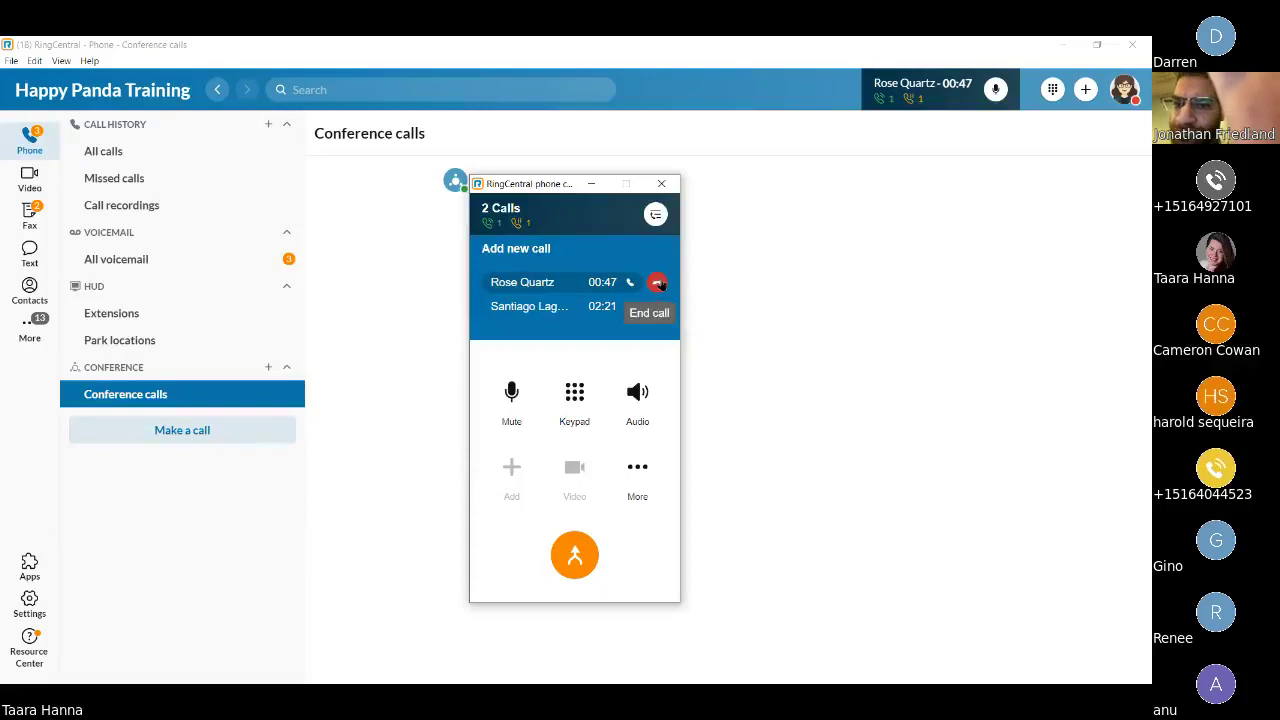
# End the second contact's call and resume the first colleague's call from hold.
pyautogui.click(657, 283)
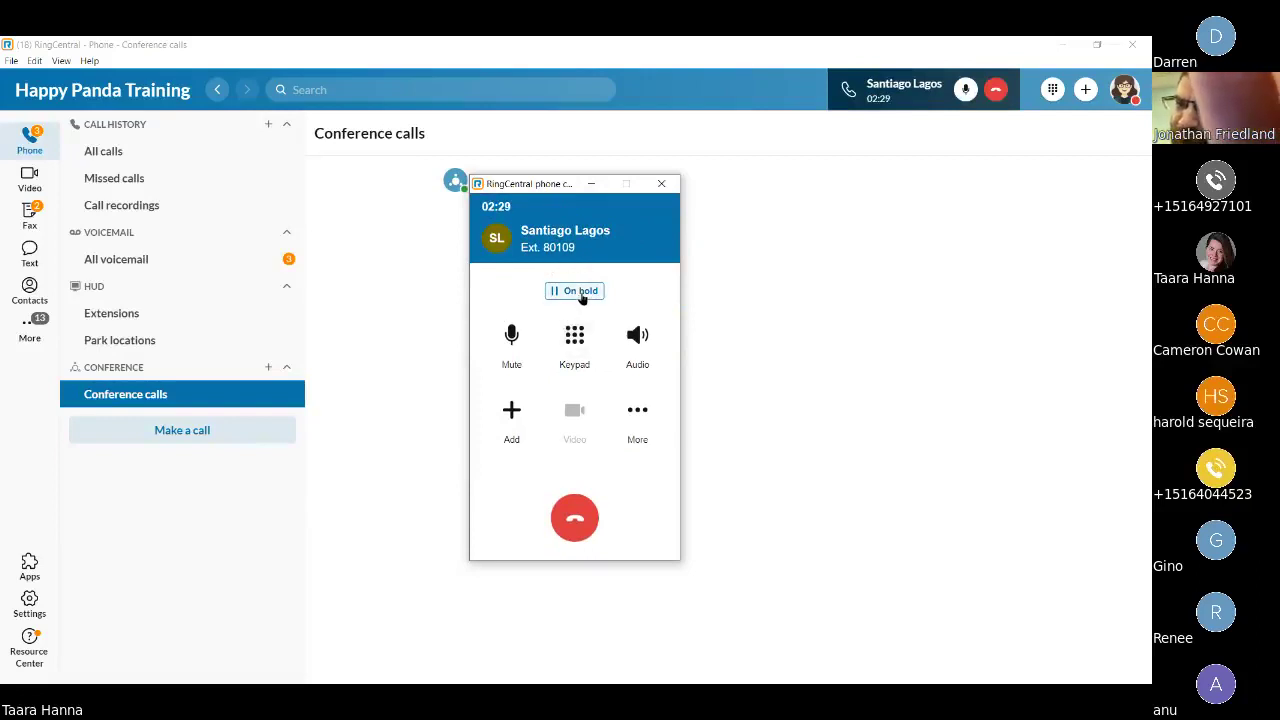
pyautogui.click(580, 292)
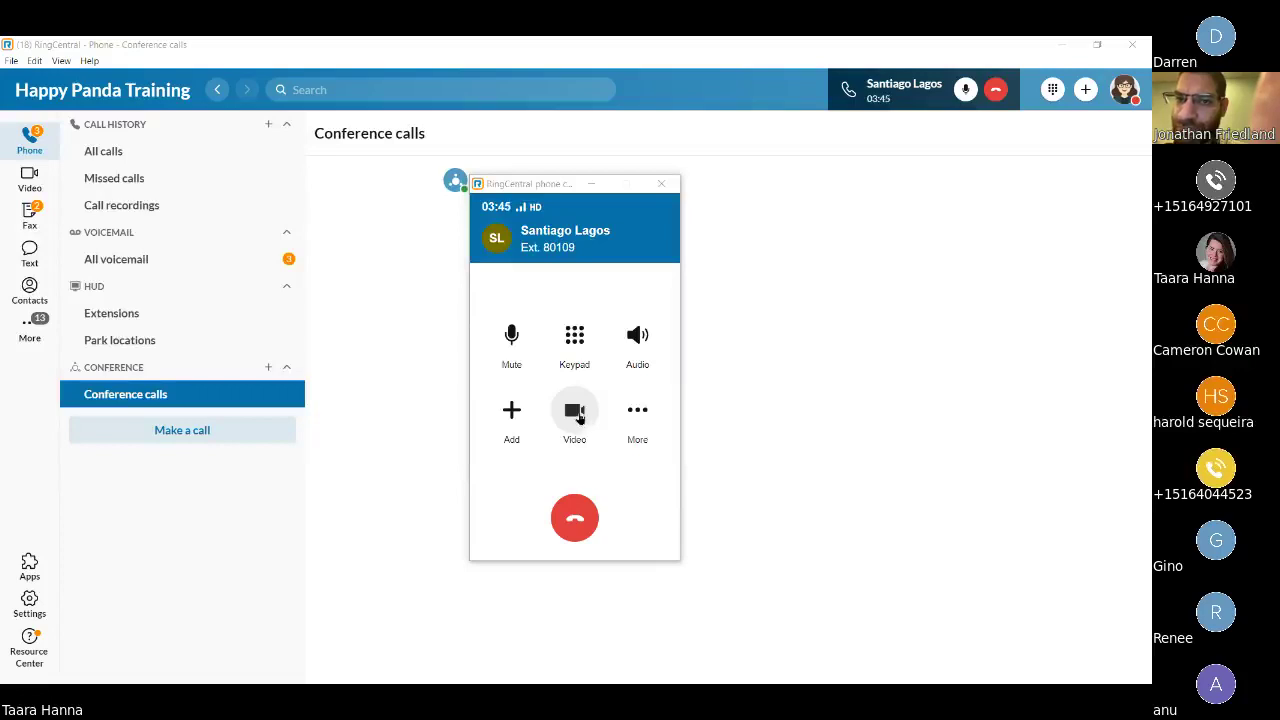
pyautogui.click(584, 415)
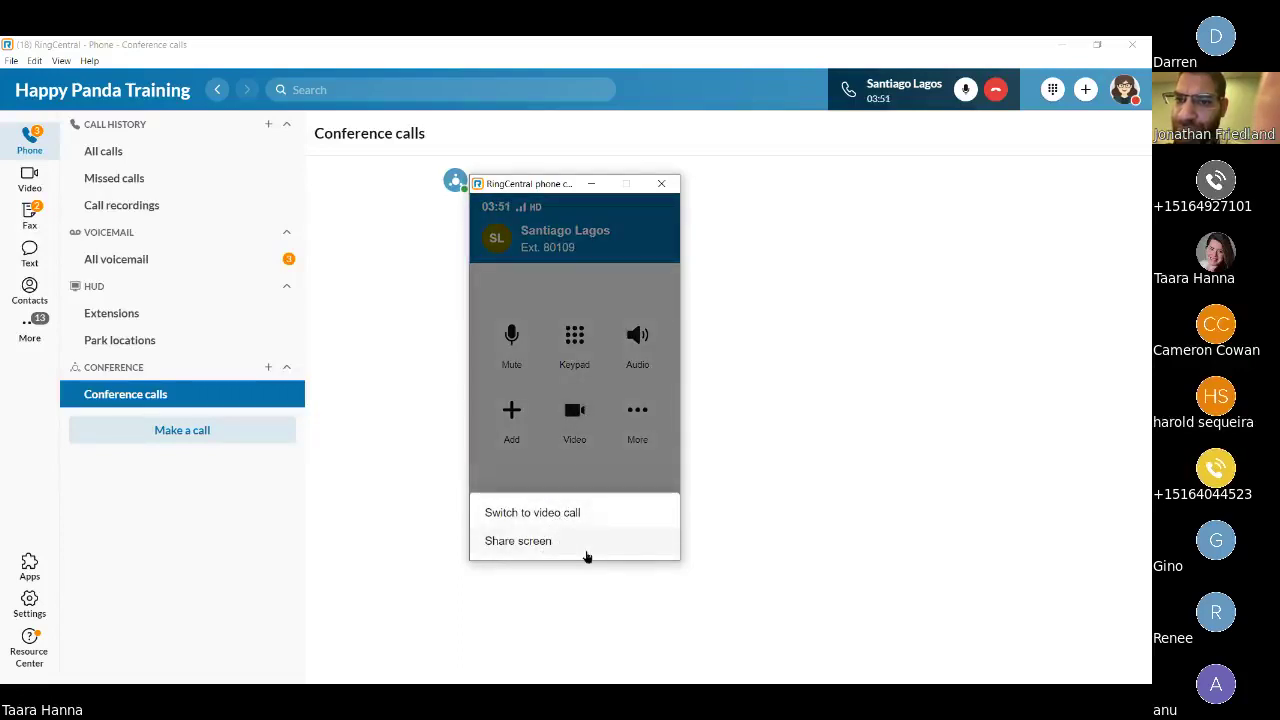
pyautogui.click(600, 455)
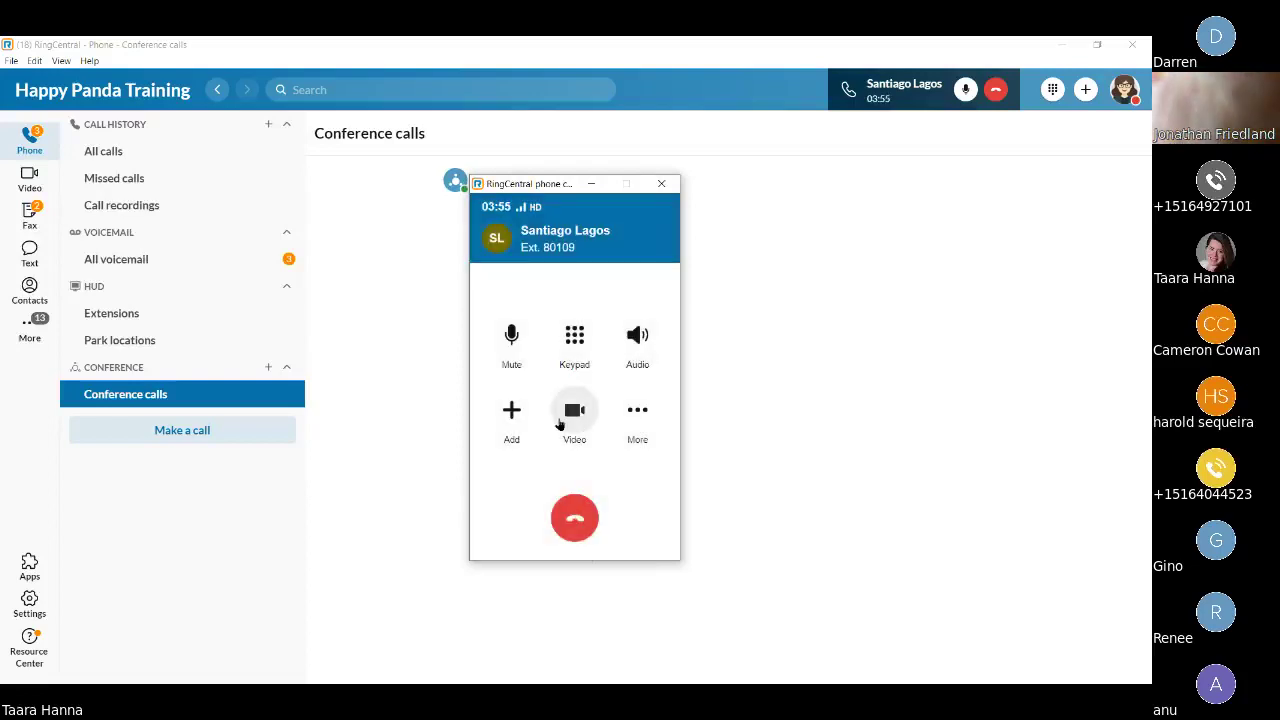
# Begin transferring the active call using Transfer from the More menu.
pyautogui.click(645, 412)
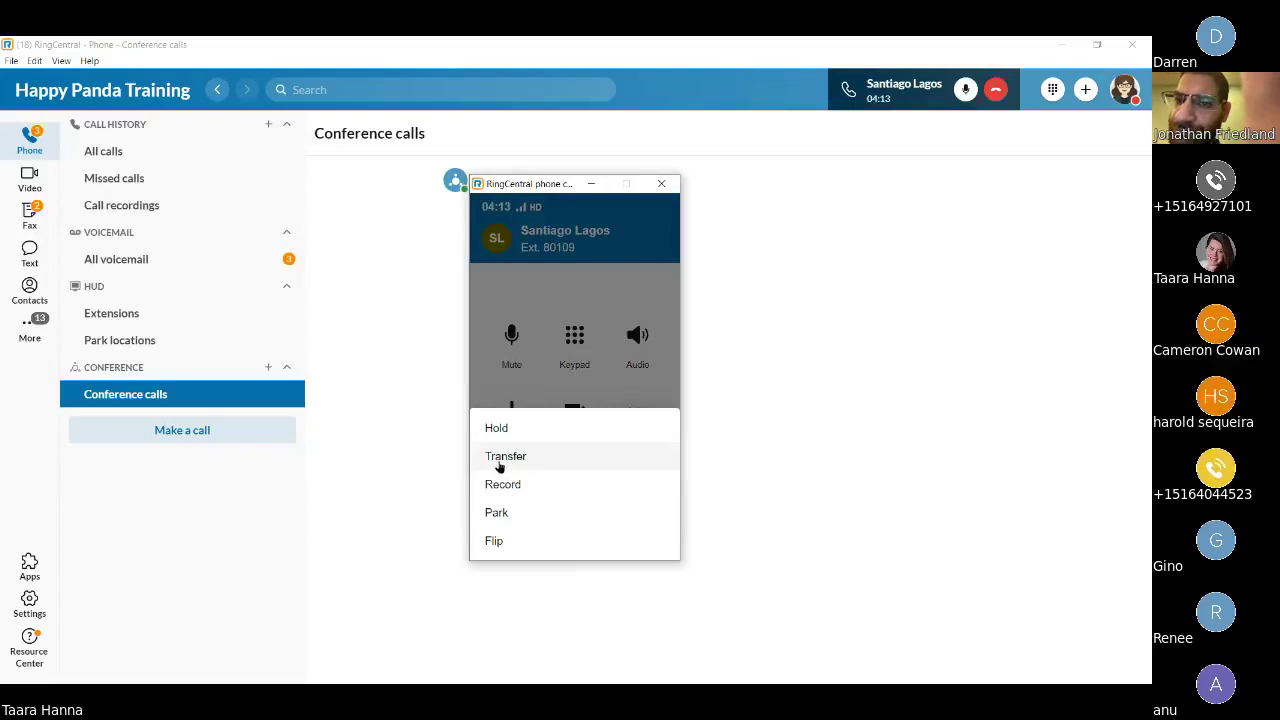
pyautogui.click(502, 466)
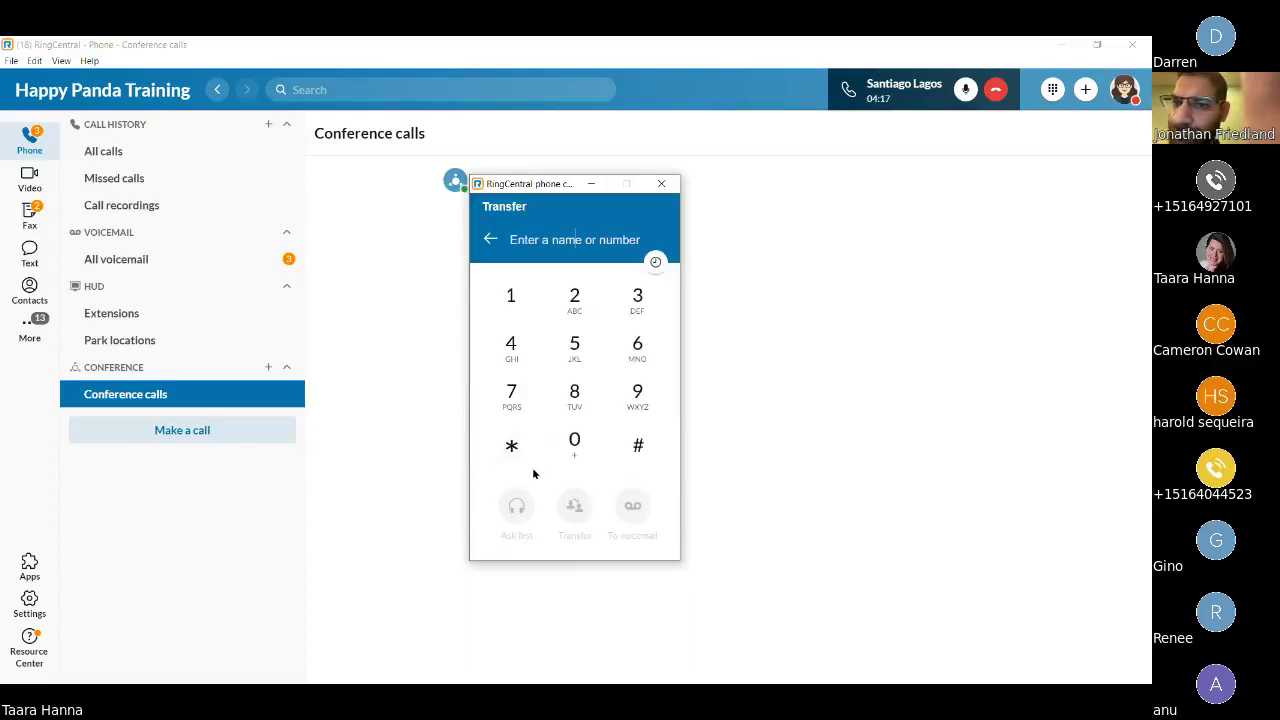
# Search for the colleague, select them as transfer target, then back out to the call.
pyautogui.write('rose')
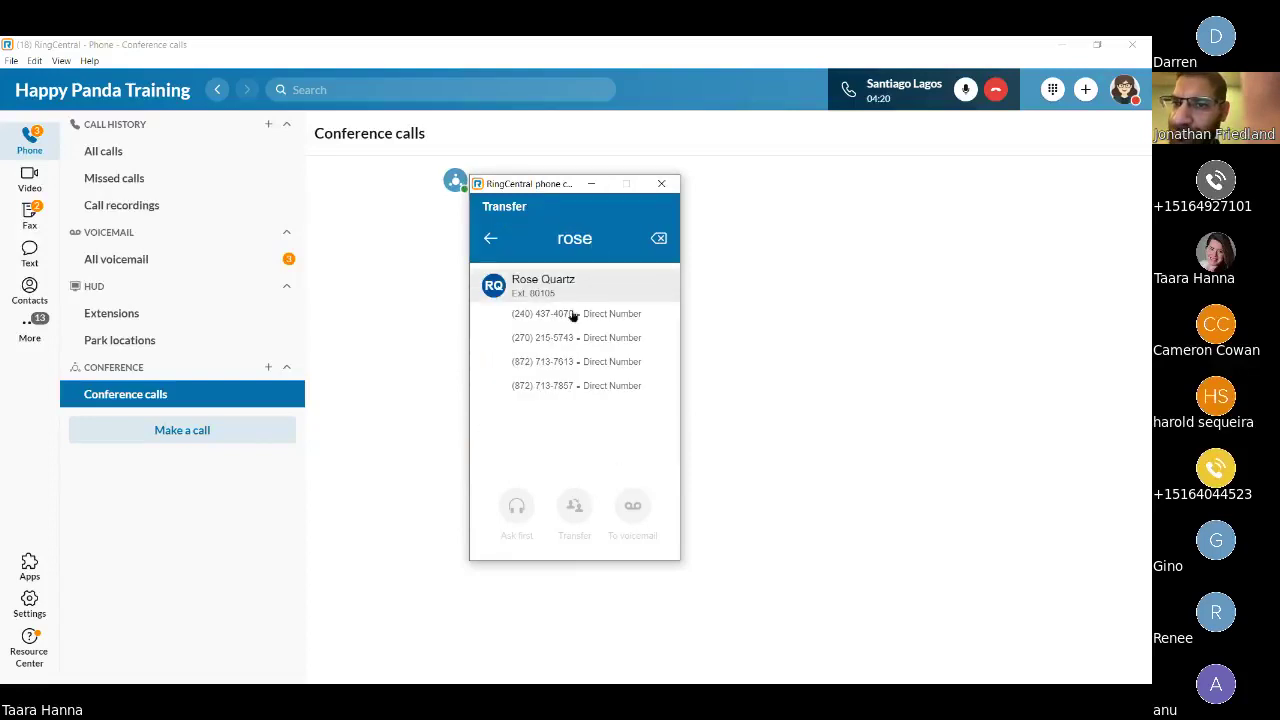
pyautogui.click(570, 296)
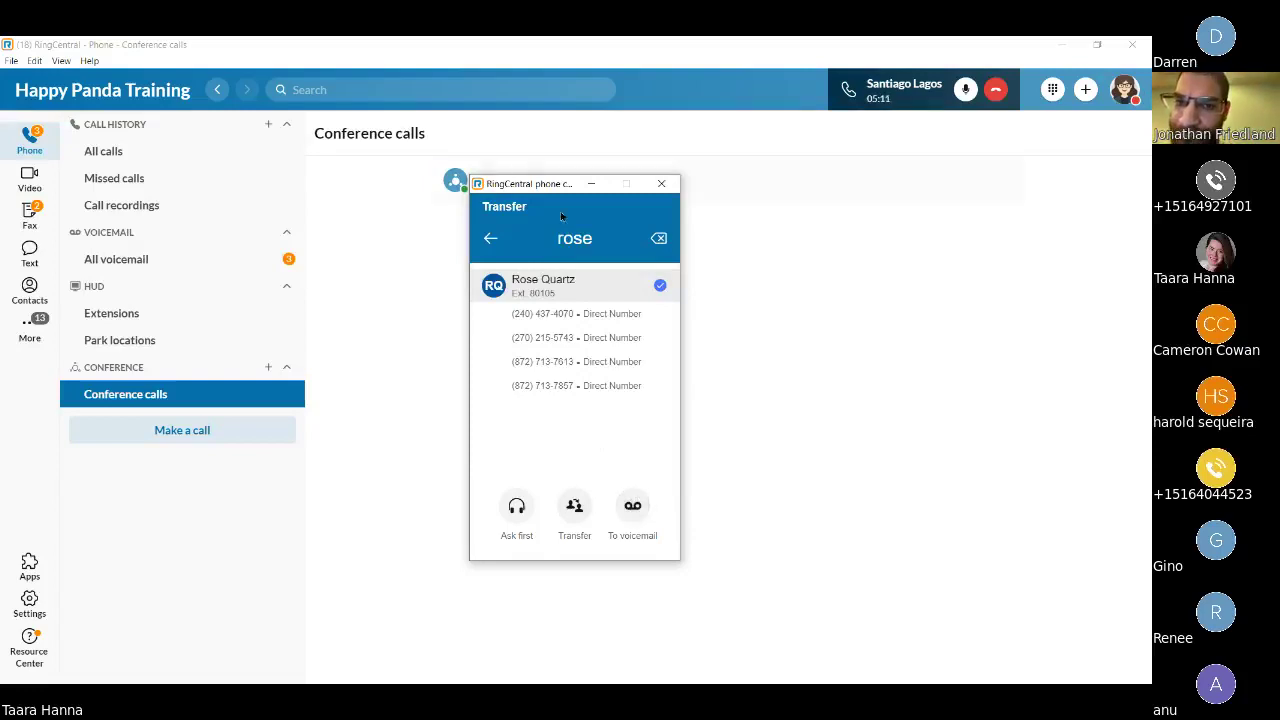
pyautogui.click(492, 242)
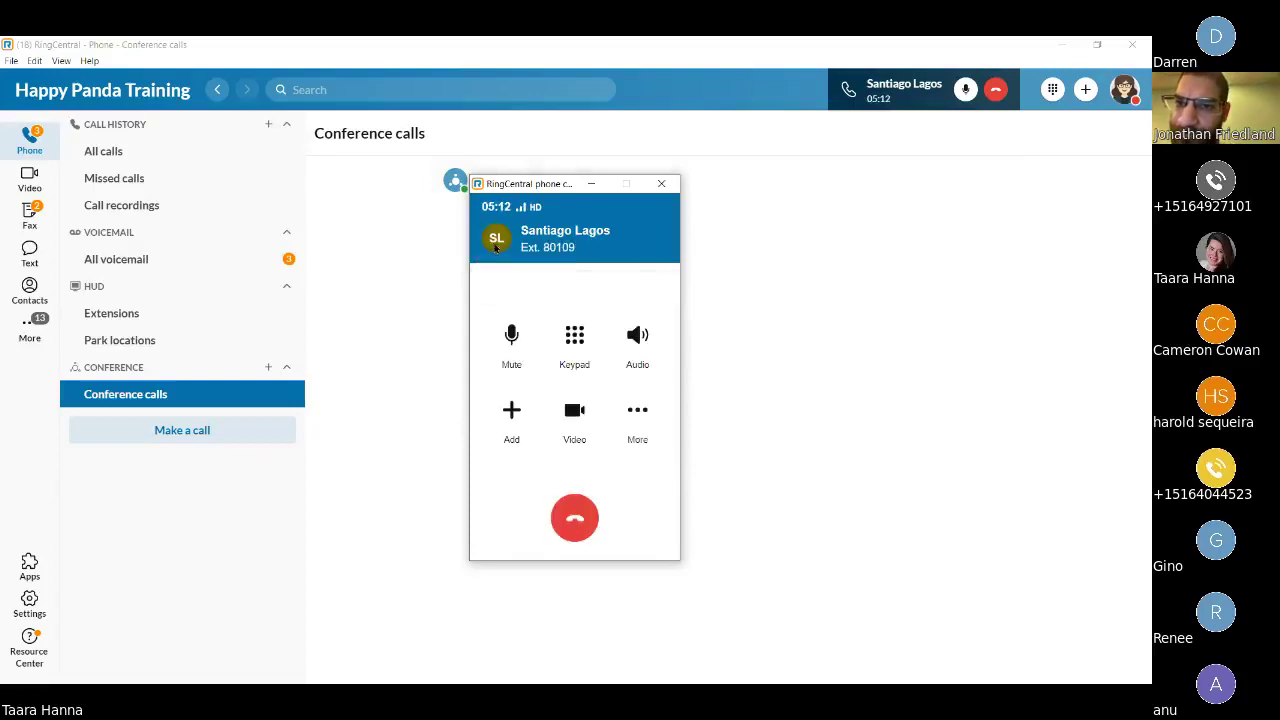
# Start recording the call with the colleague's extension using Record from the More menu.
pyautogui.click(636, 413)
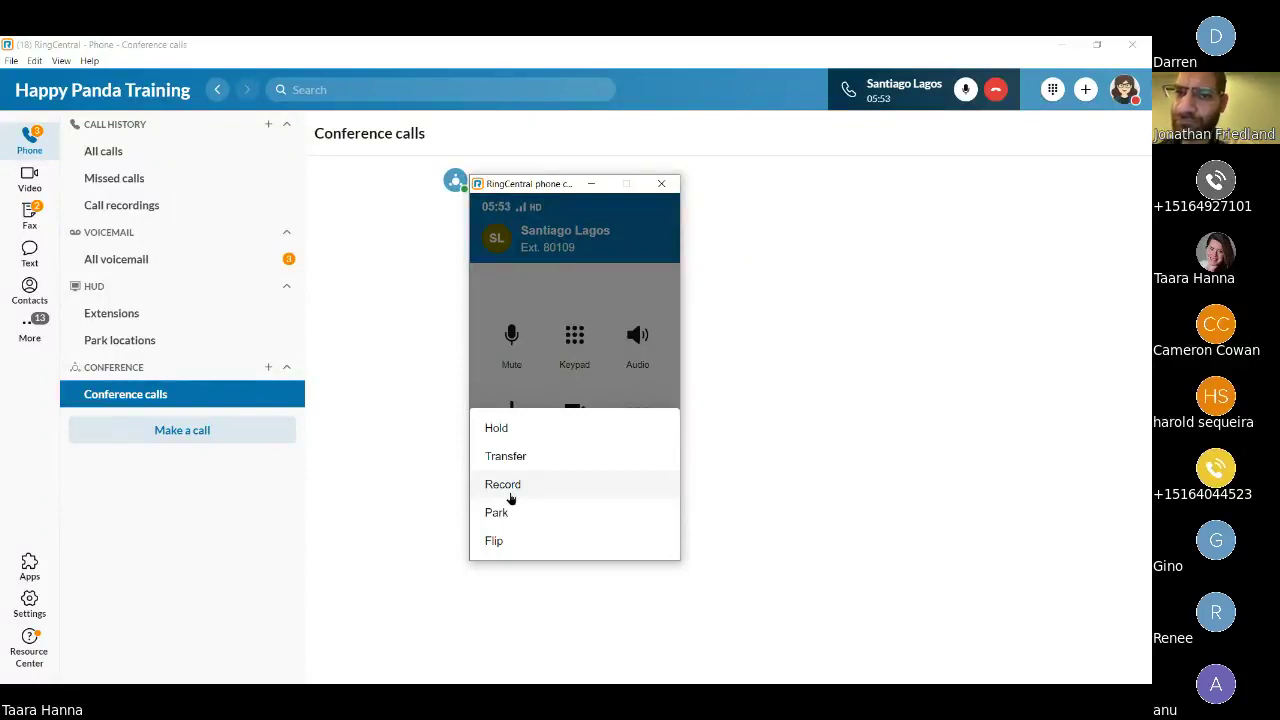
pyautogui.click(503, 485)
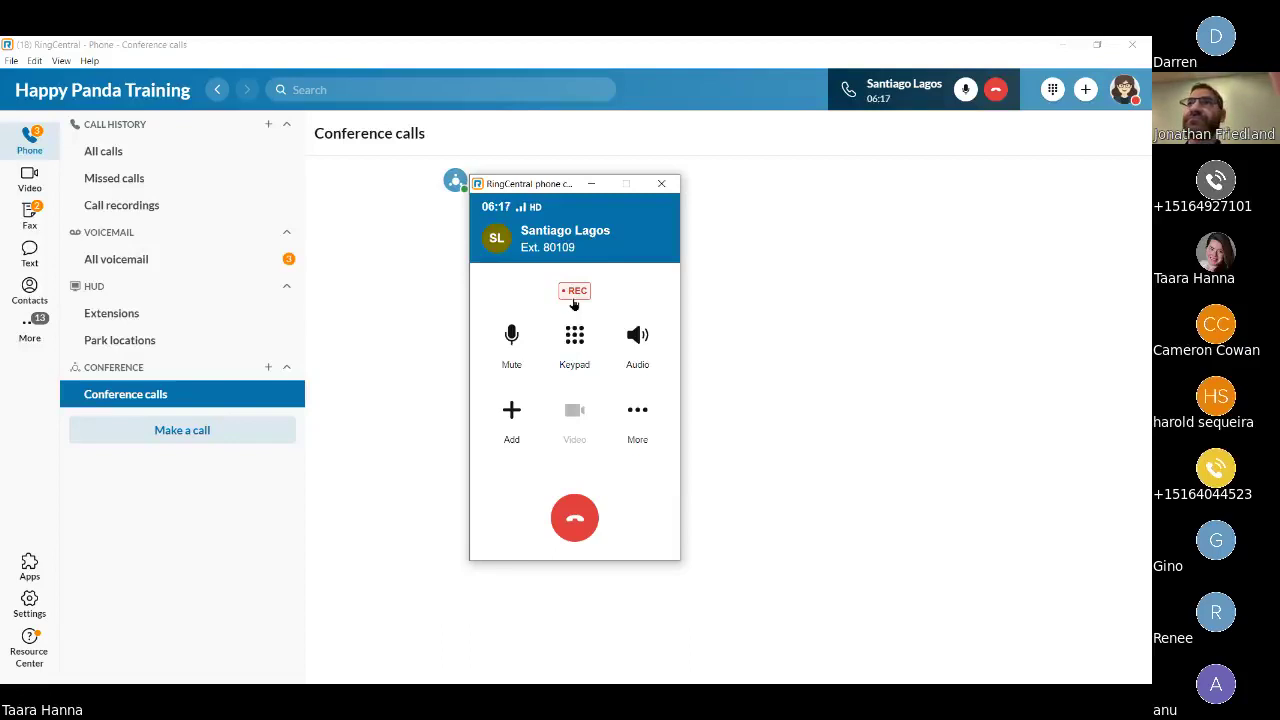
# Stop the call recording via the REC badge and bring up the call's More actions.
pyautogui.click(574, 301)
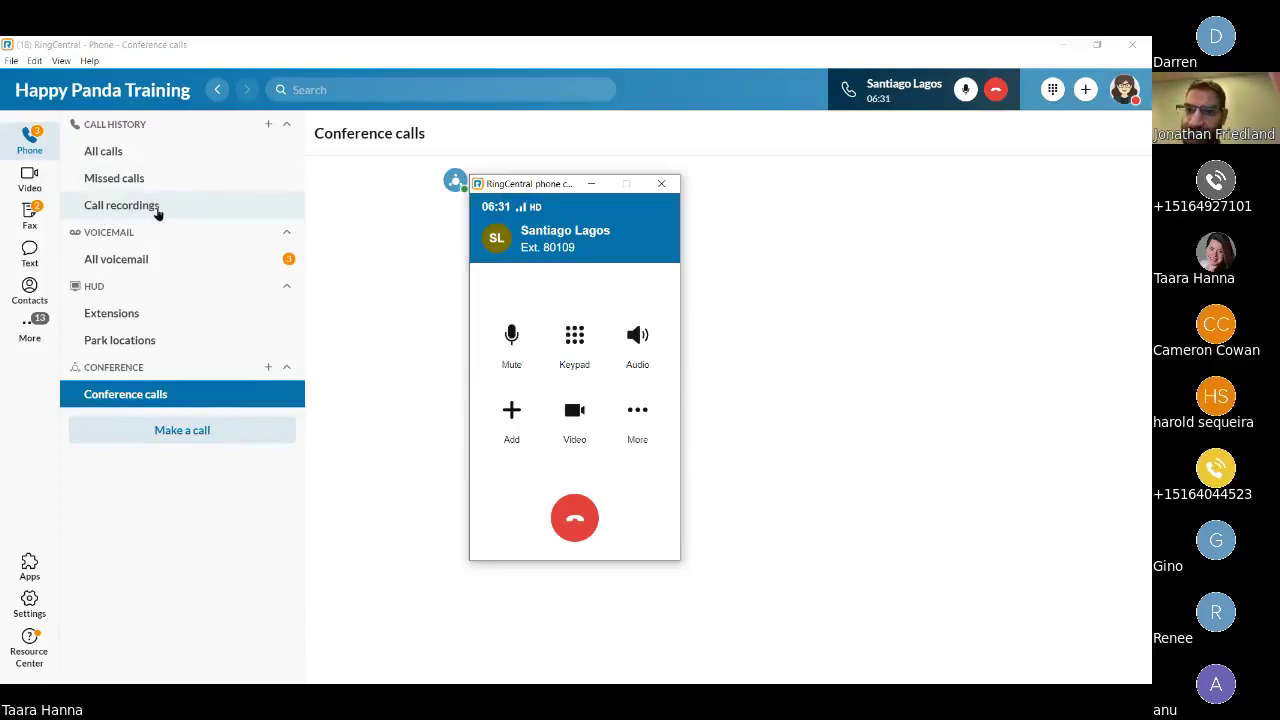
pyautogui.click(627, 402)
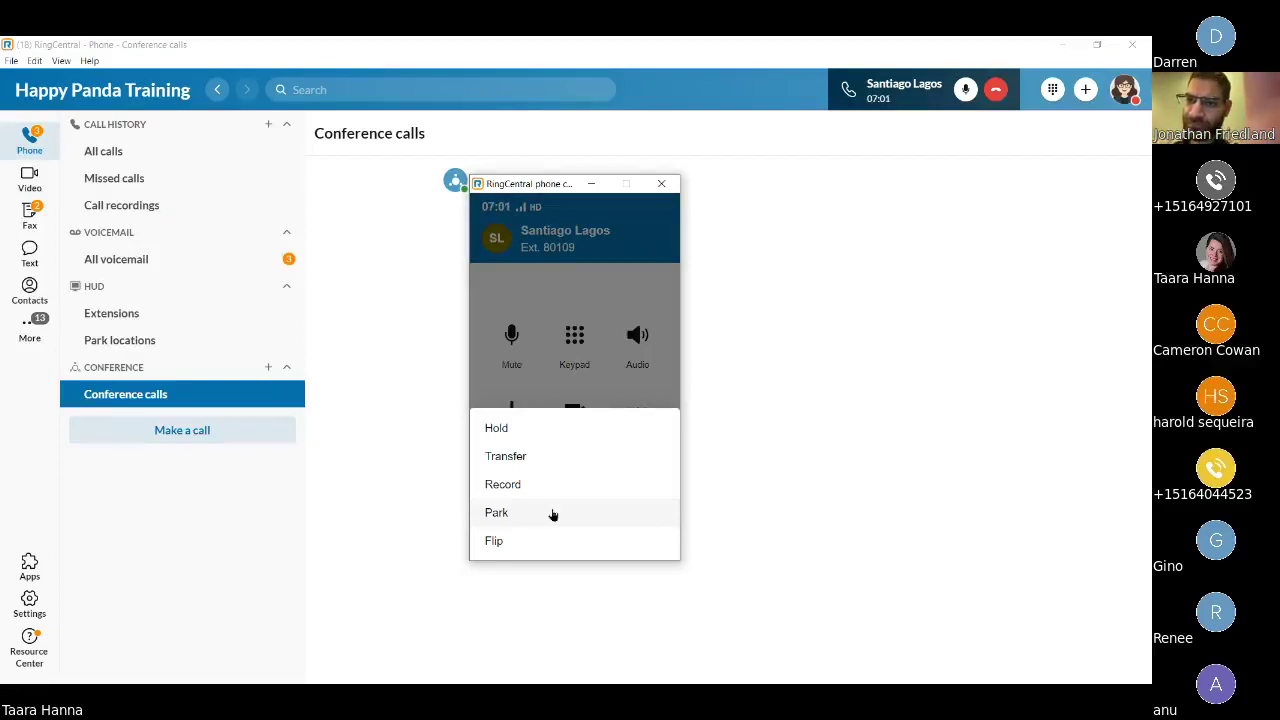
# Park the colleague's call at park location *821.
pyautogui.click(527, 516)
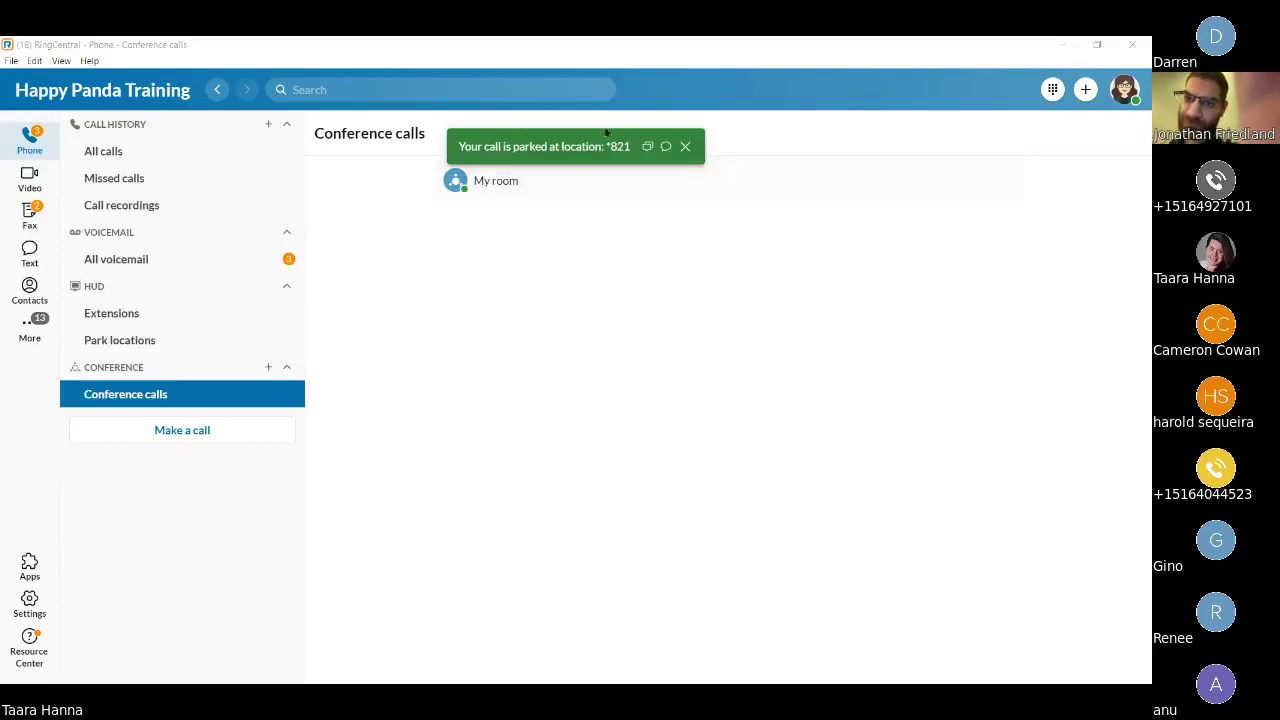
# Dial *821 to retrieve the parked call, dismiss the park notice, and show More actions.
pyautogui.click(1052, 89)
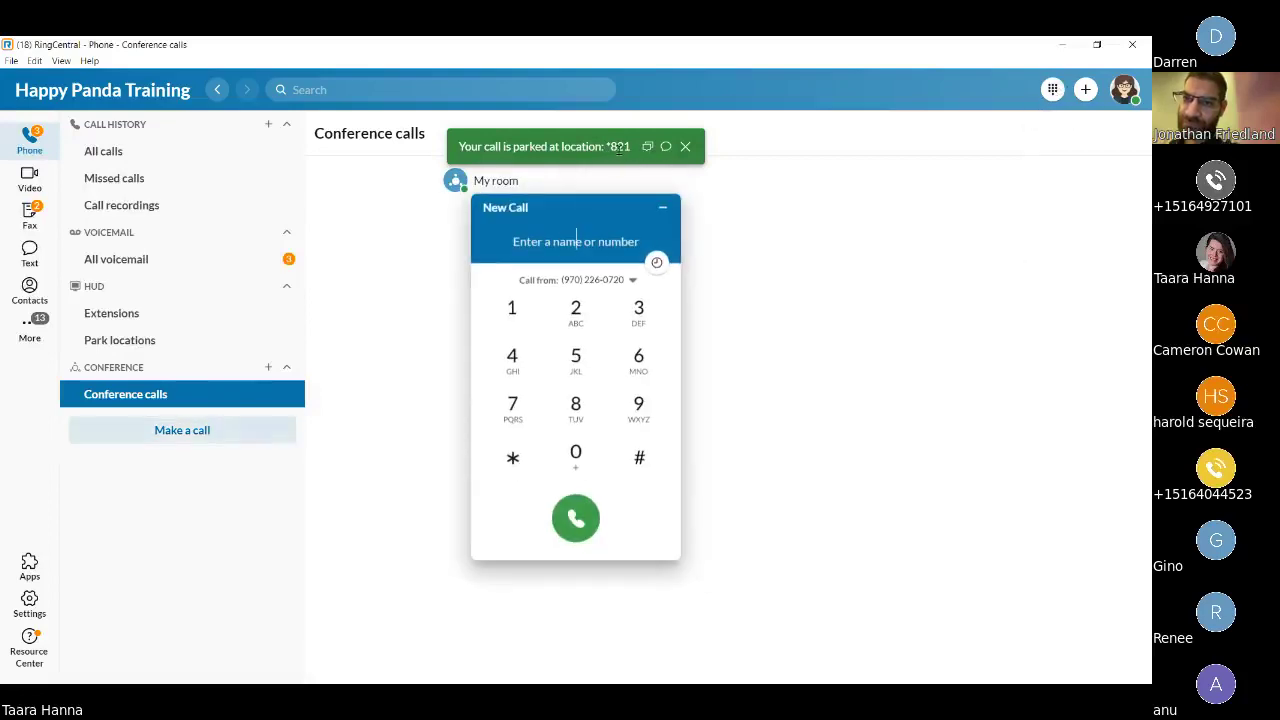
pyautogui.write('*821')
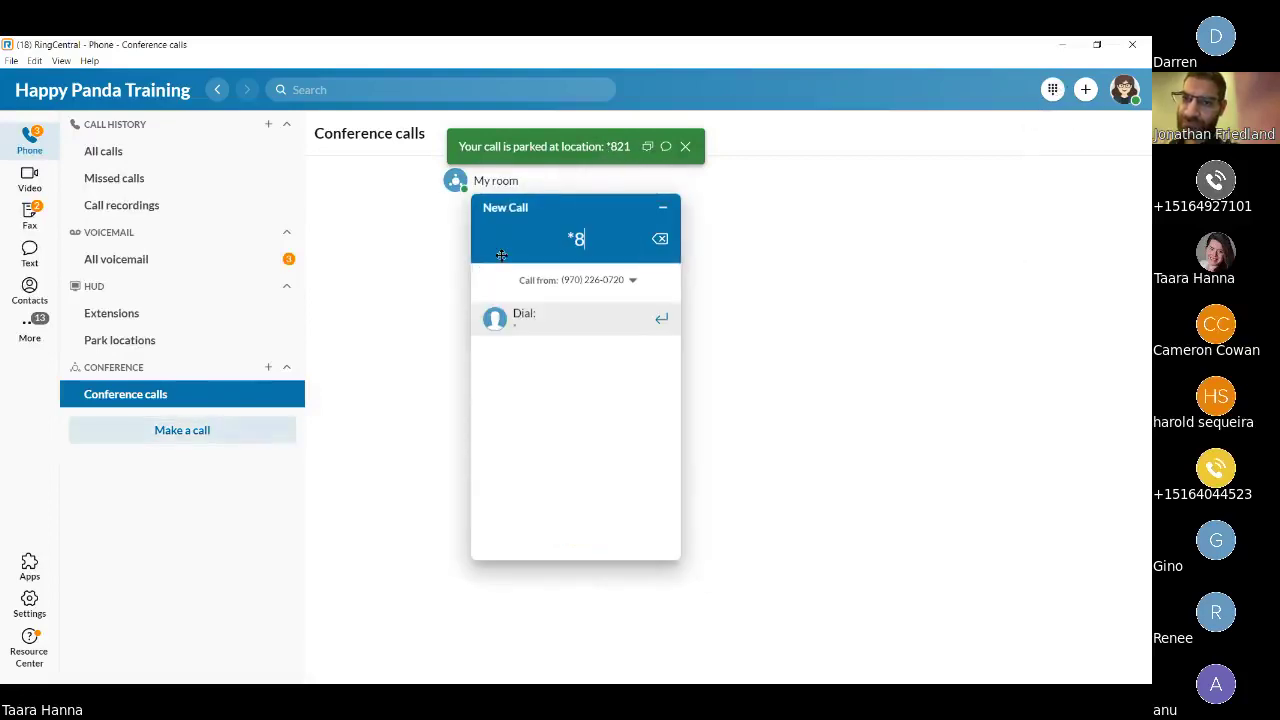
pyautogui.press('BackSpace')
pyautogui.press('BackSpace')
pyautogui.press('BackSpace')
pyautogui.press('BackSpace')
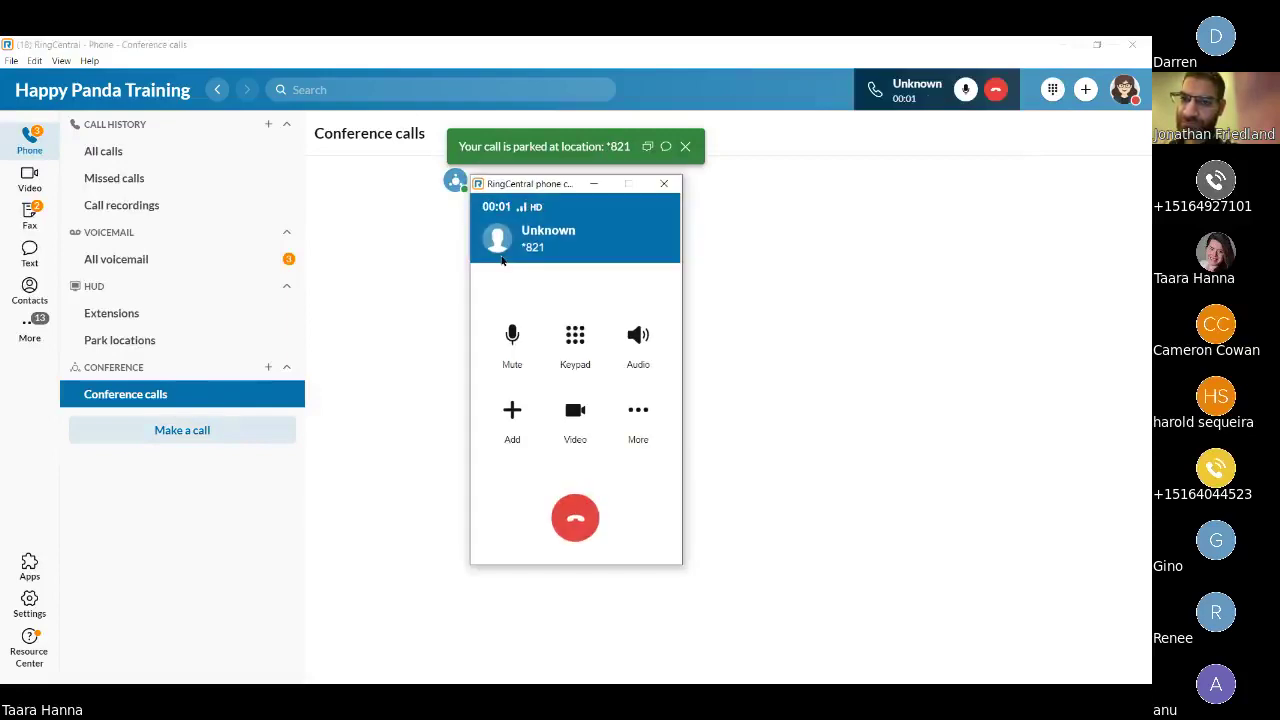
pyautogui.click(685, 147)
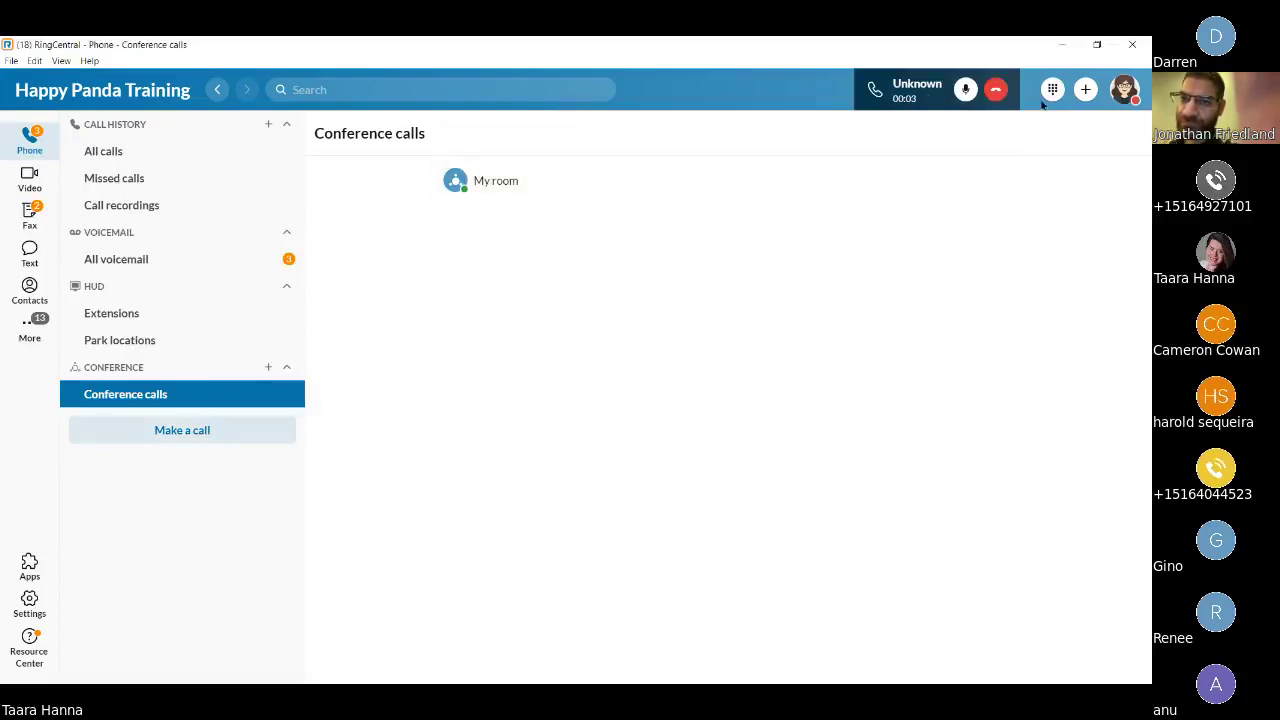
pyautogui.click(638, 410)
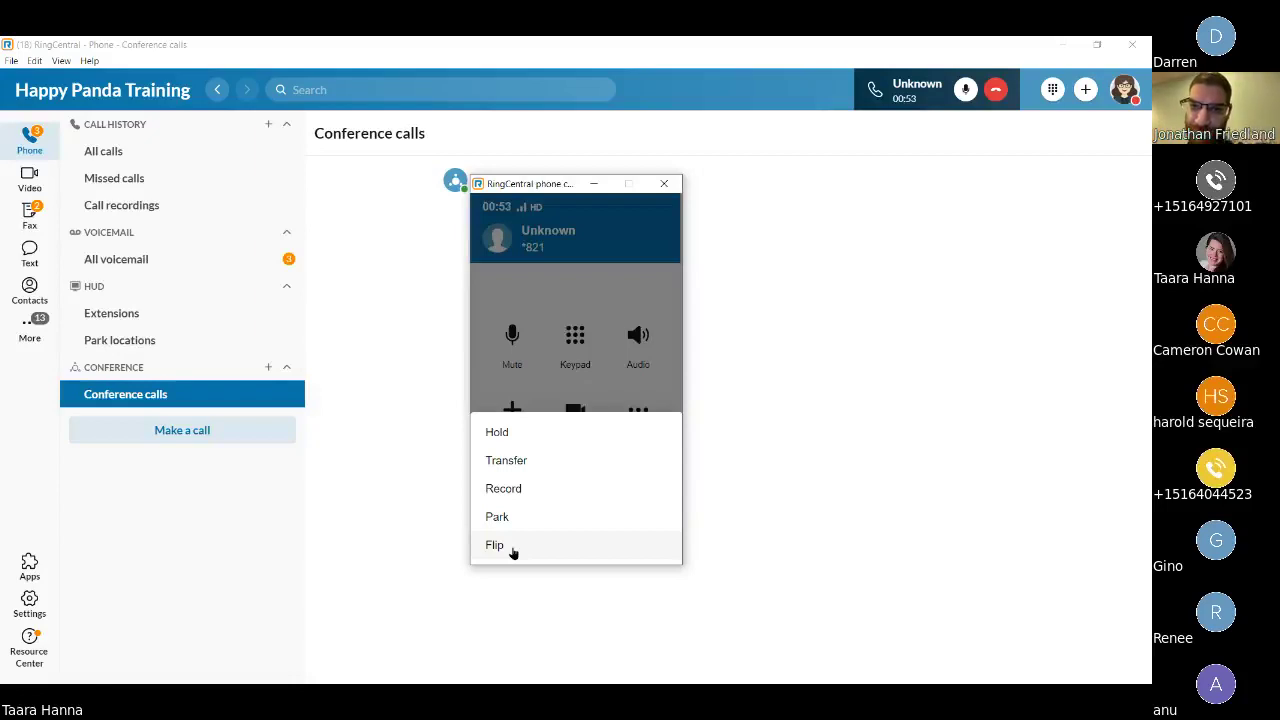
# View the Desk Phone flip option, dismiss it, and glance at the slides before returning.
pyautogui.click(512, 553)
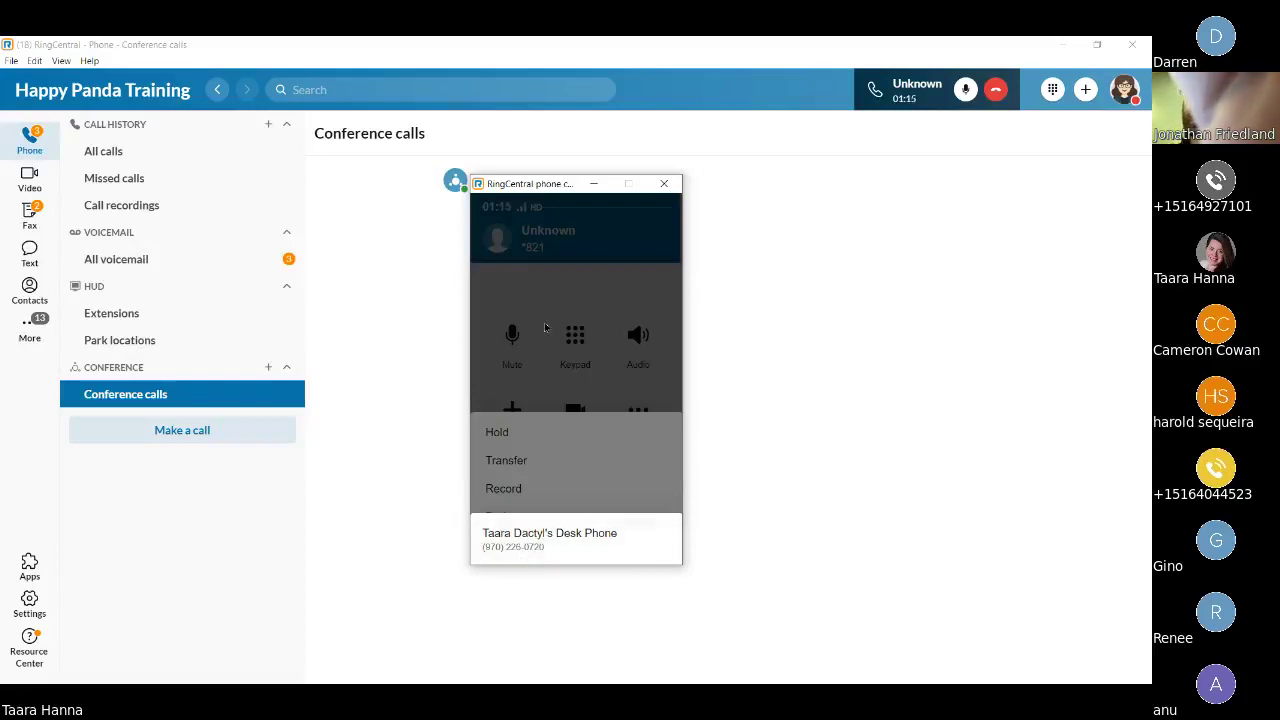
pyautogui.click(569, 287)
pyautogui.click(571, 295)
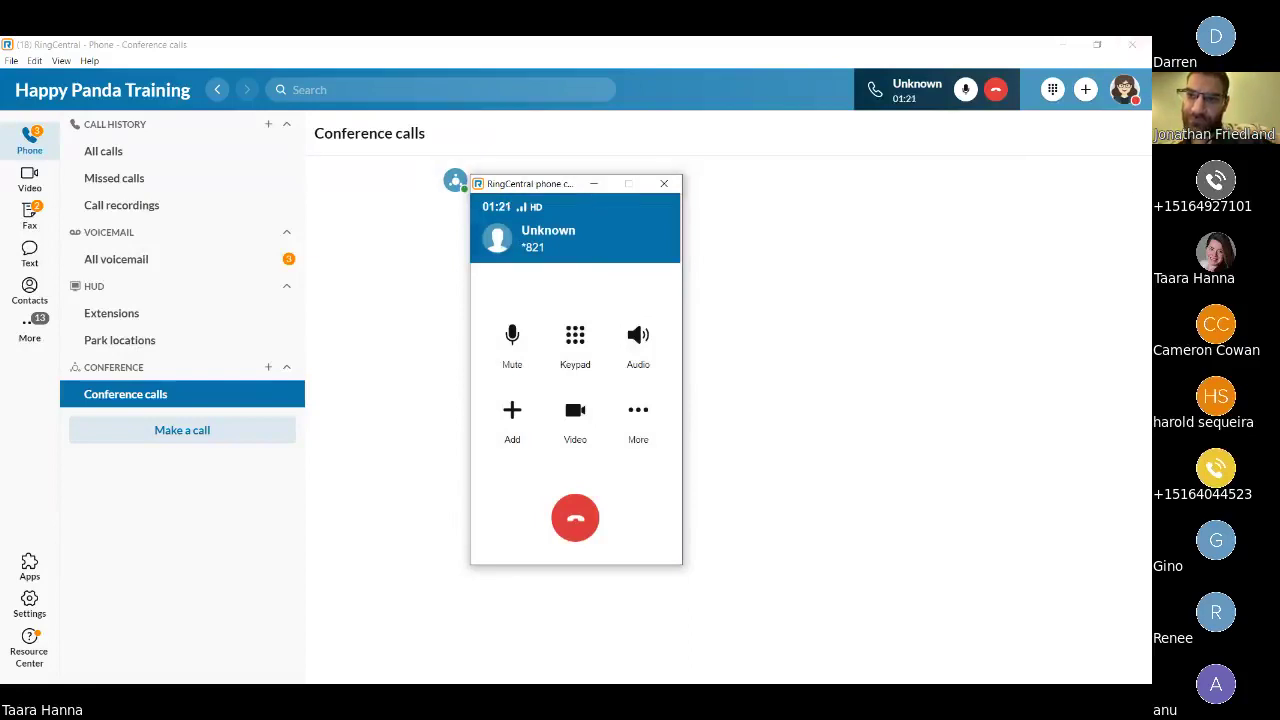
pyautogui.hotkey('alt', 'Tab')
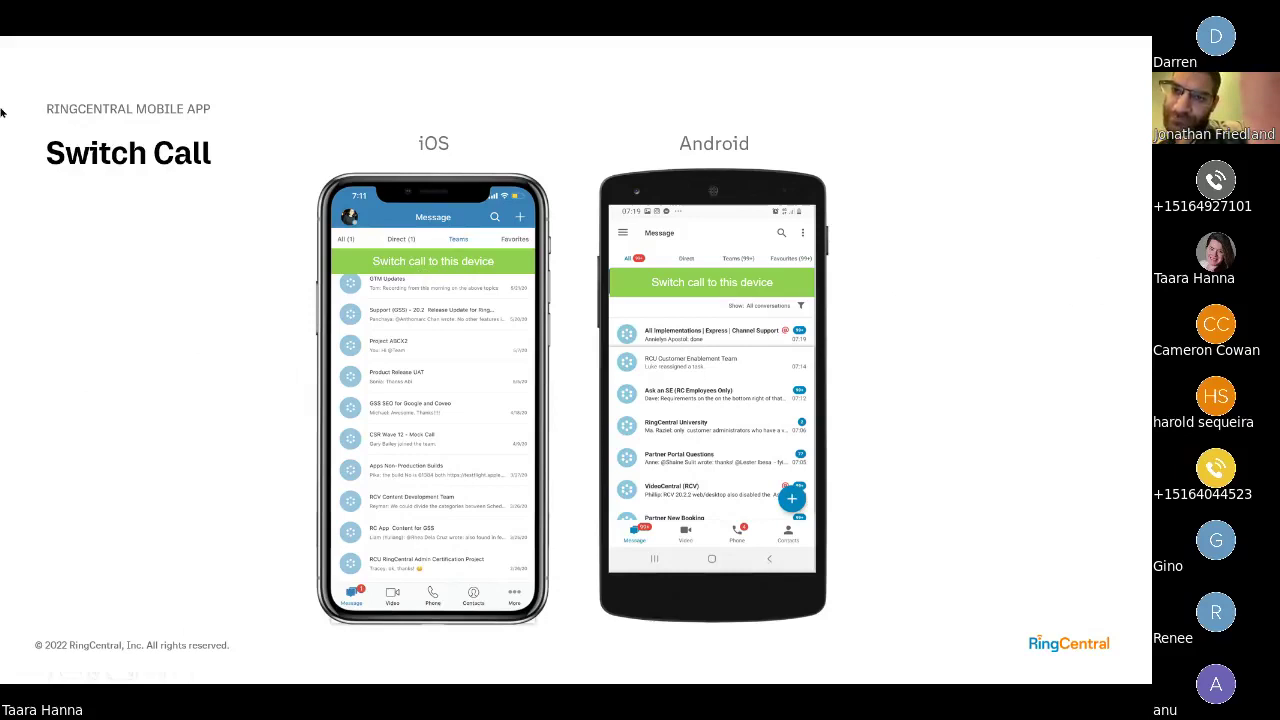
pyautogui.hotkey('alt', 'Tab')
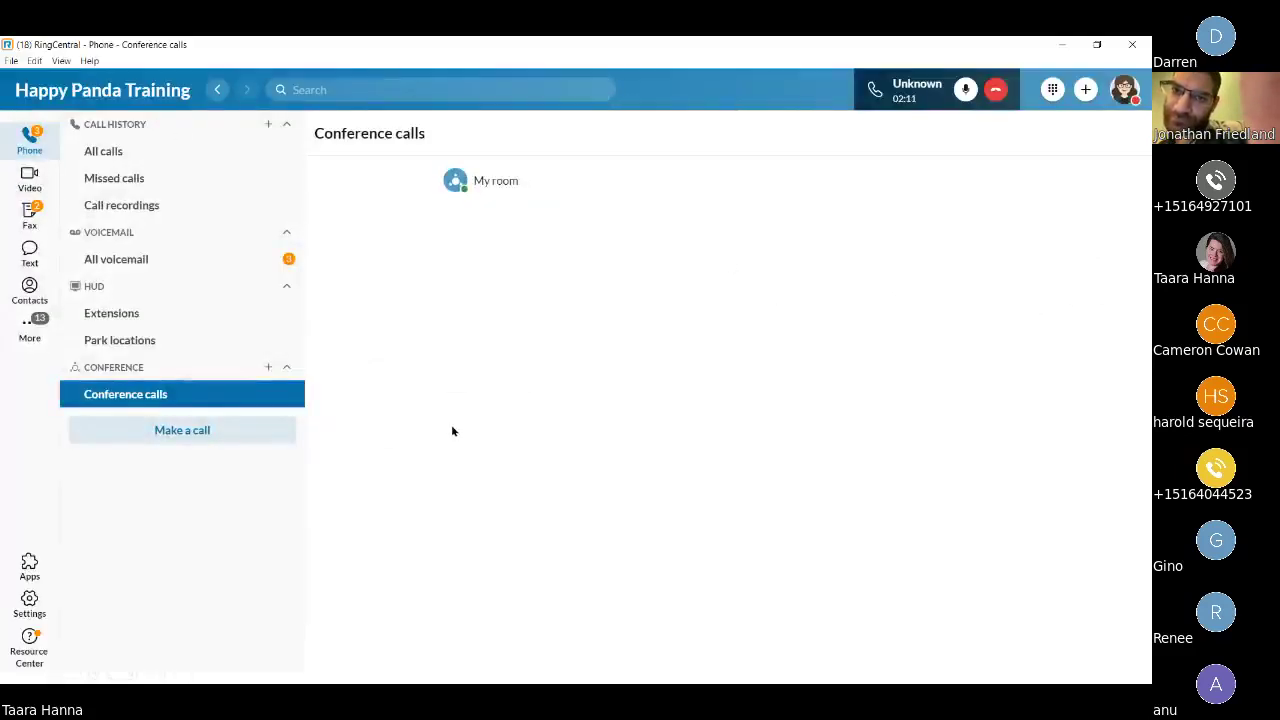
# Hang up the retrieved parked call, then ignore the incoming NRCC call via More.
pyautogui.moveTo(913, 204)
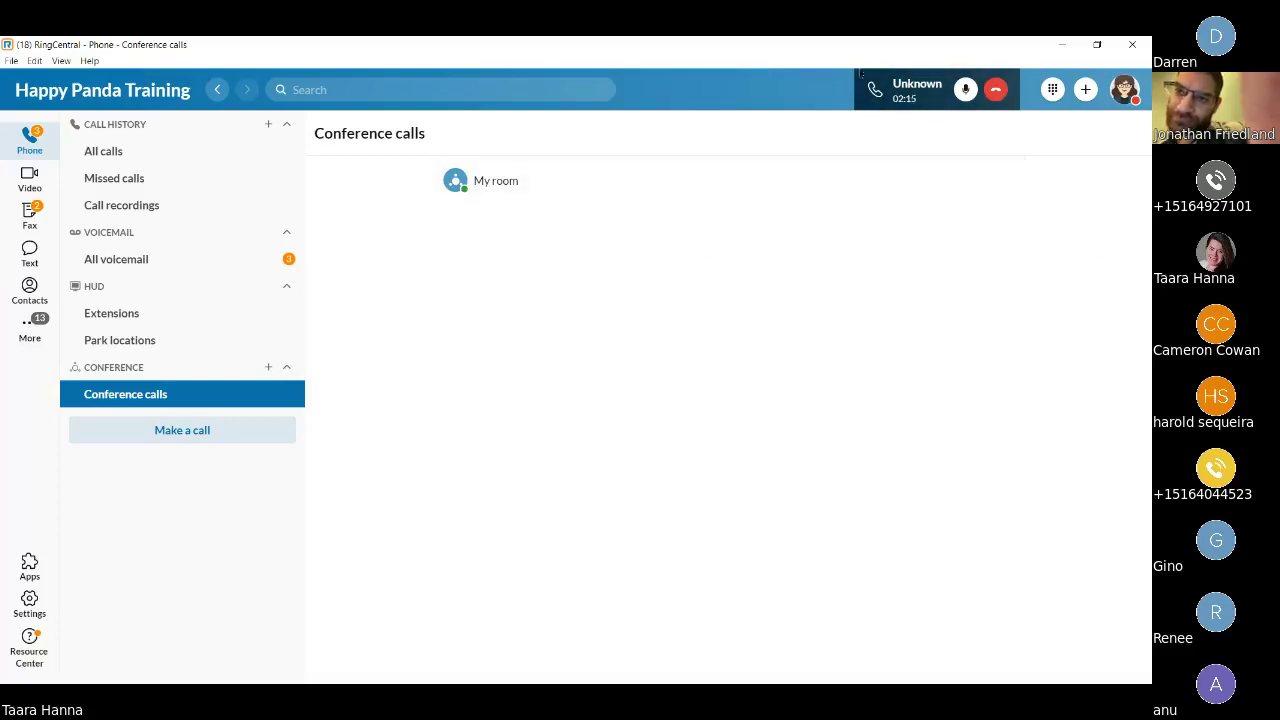
pyautogui.click(928, 98)
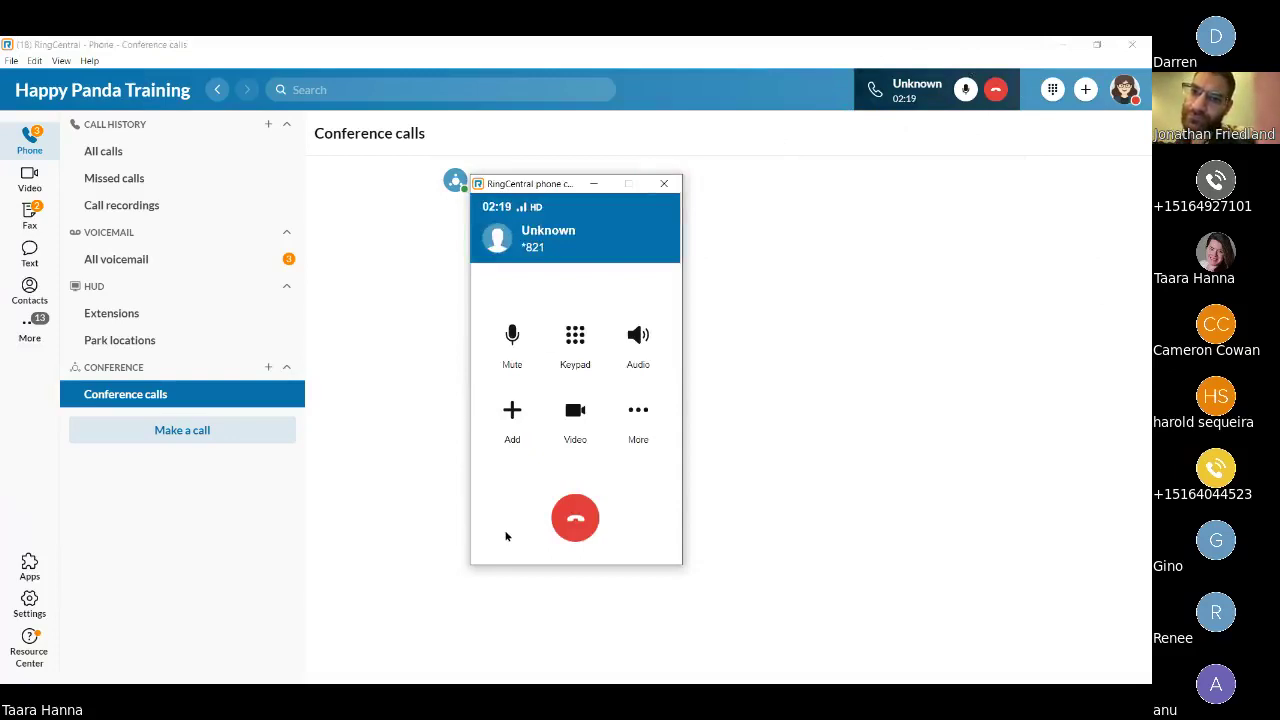
pyautogui.click(585, 509)
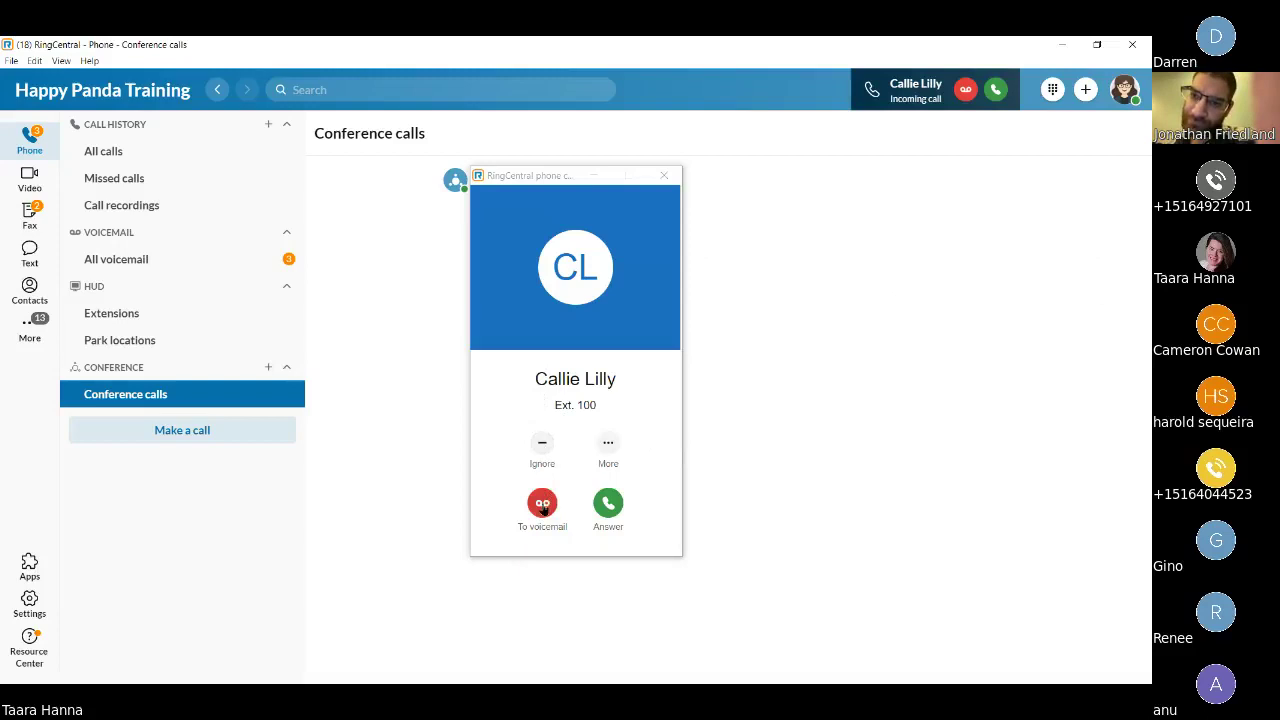
pyautogui.click(606, 442)
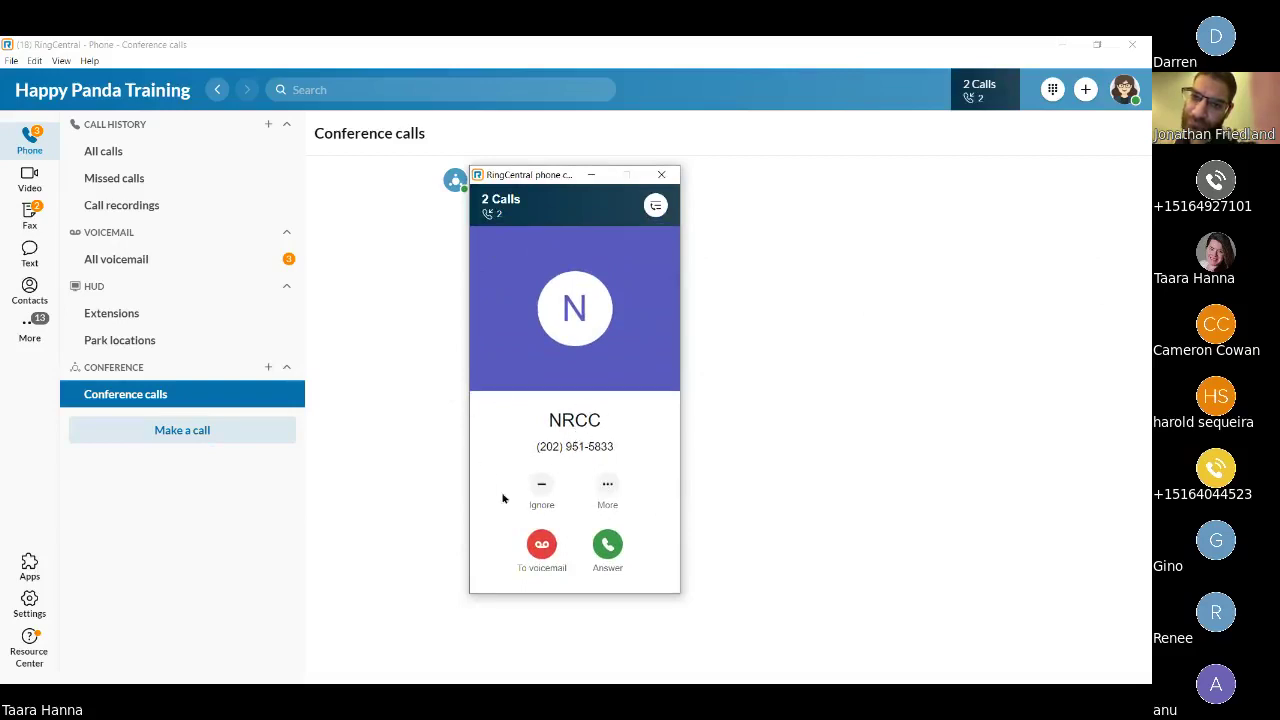
pyautogui.click(541, 488)
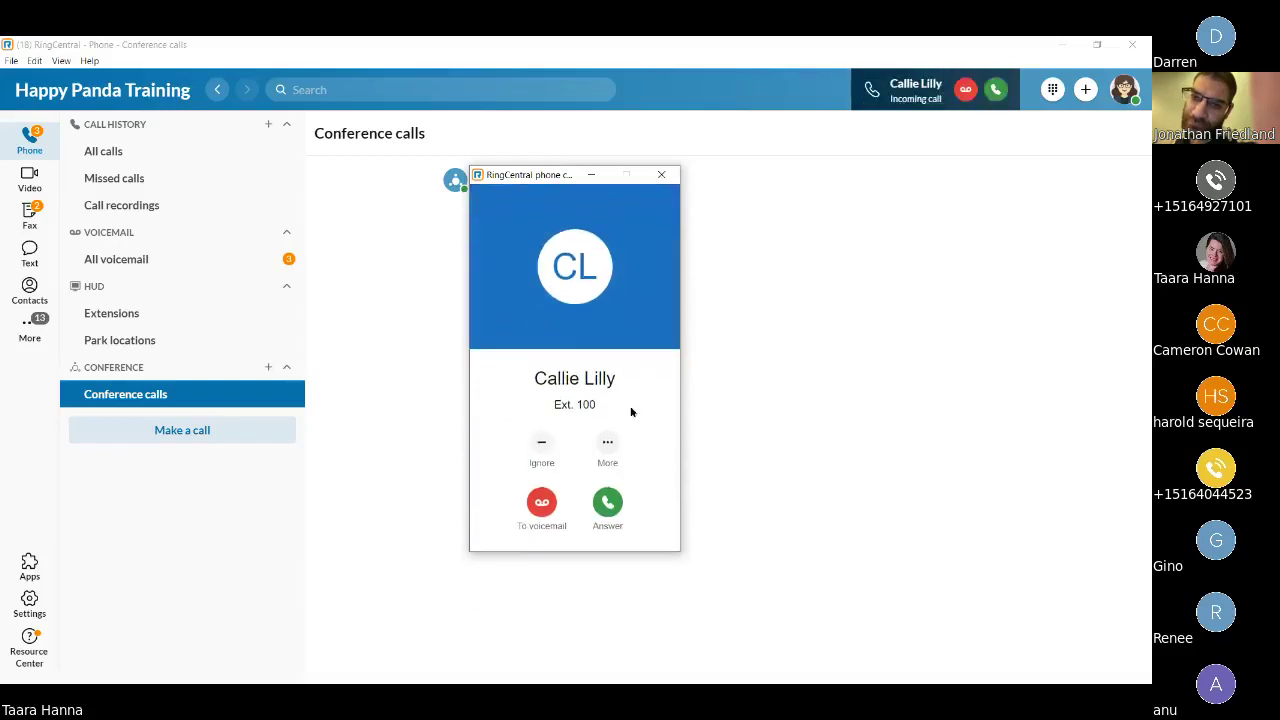
# Answer the Ext. 100 call, mute the microphone, check the More options, then hang up.
pyautogui.click(610, 508)
pyautogui.click(511, 326)
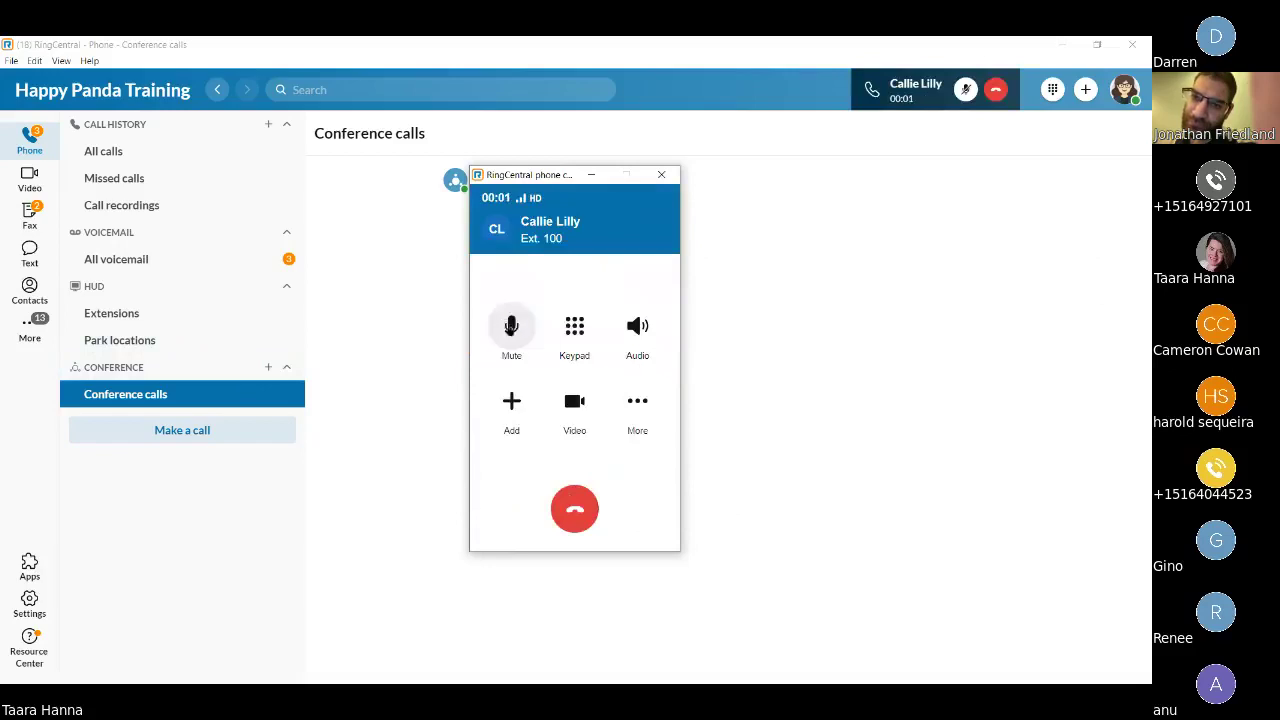
pyautogui.click(649, 412)
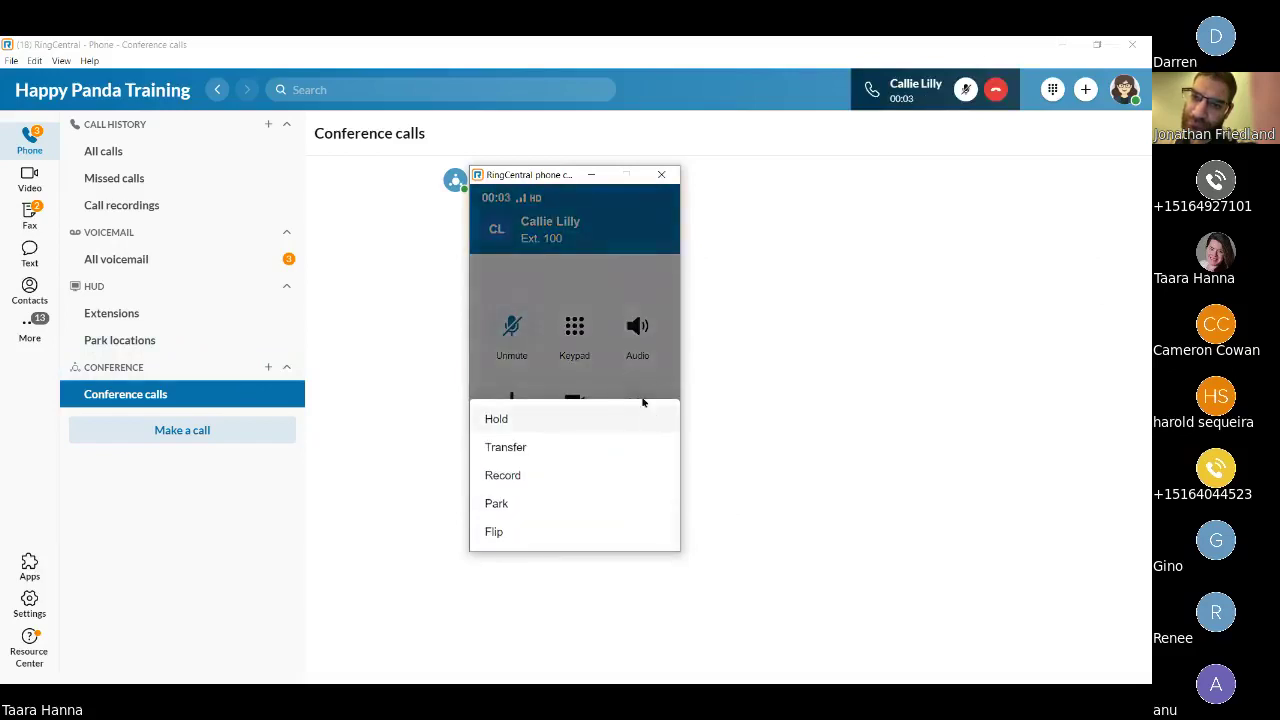
pyautogui.click(536, 281)
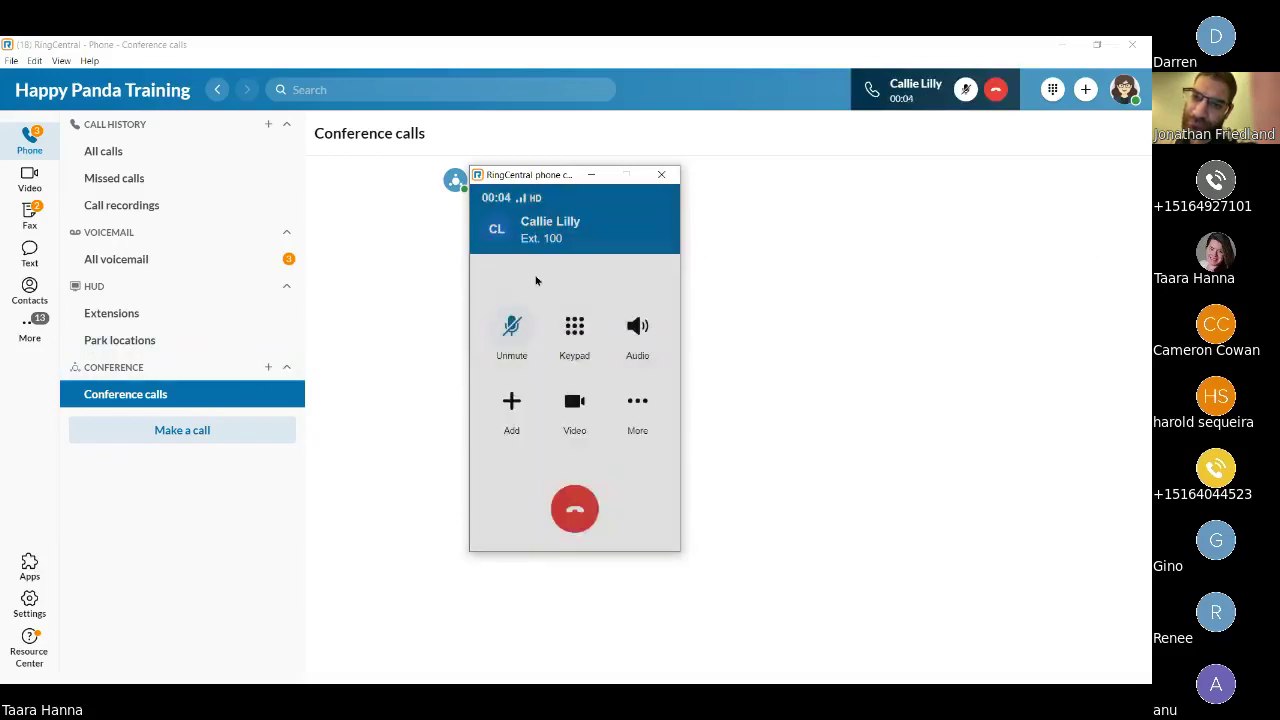
pyautogui.click(574, 506)
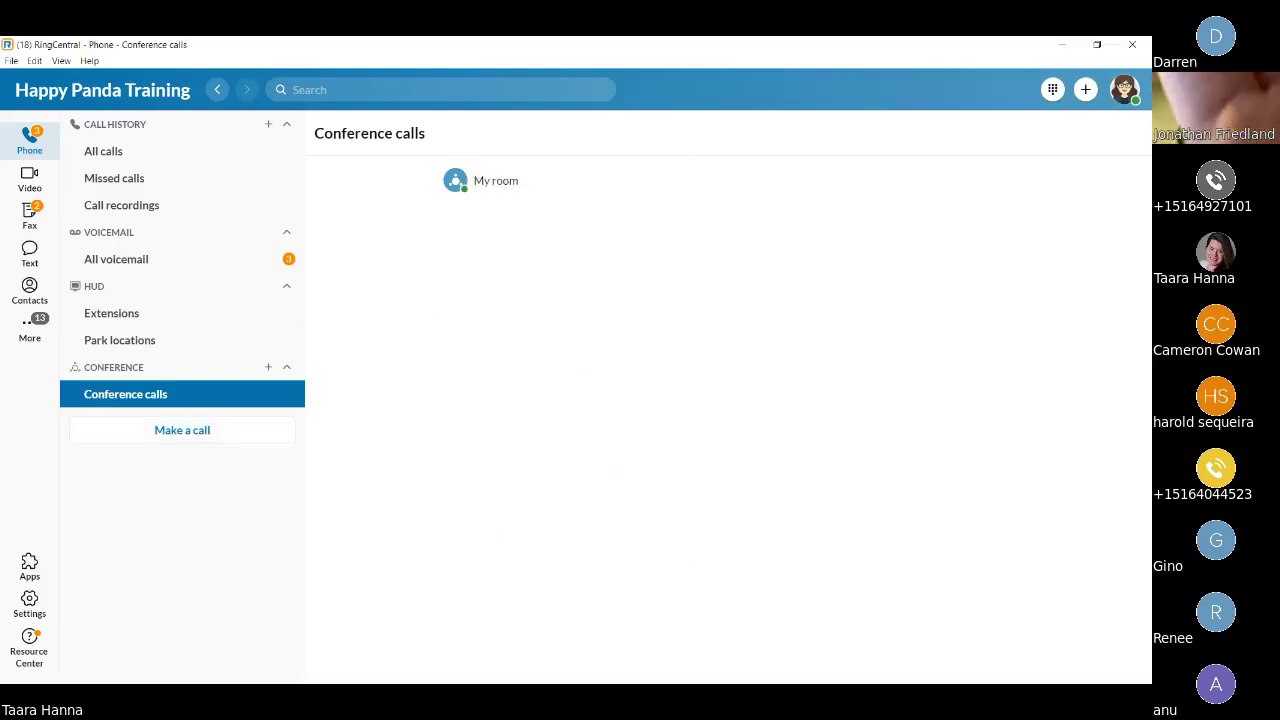
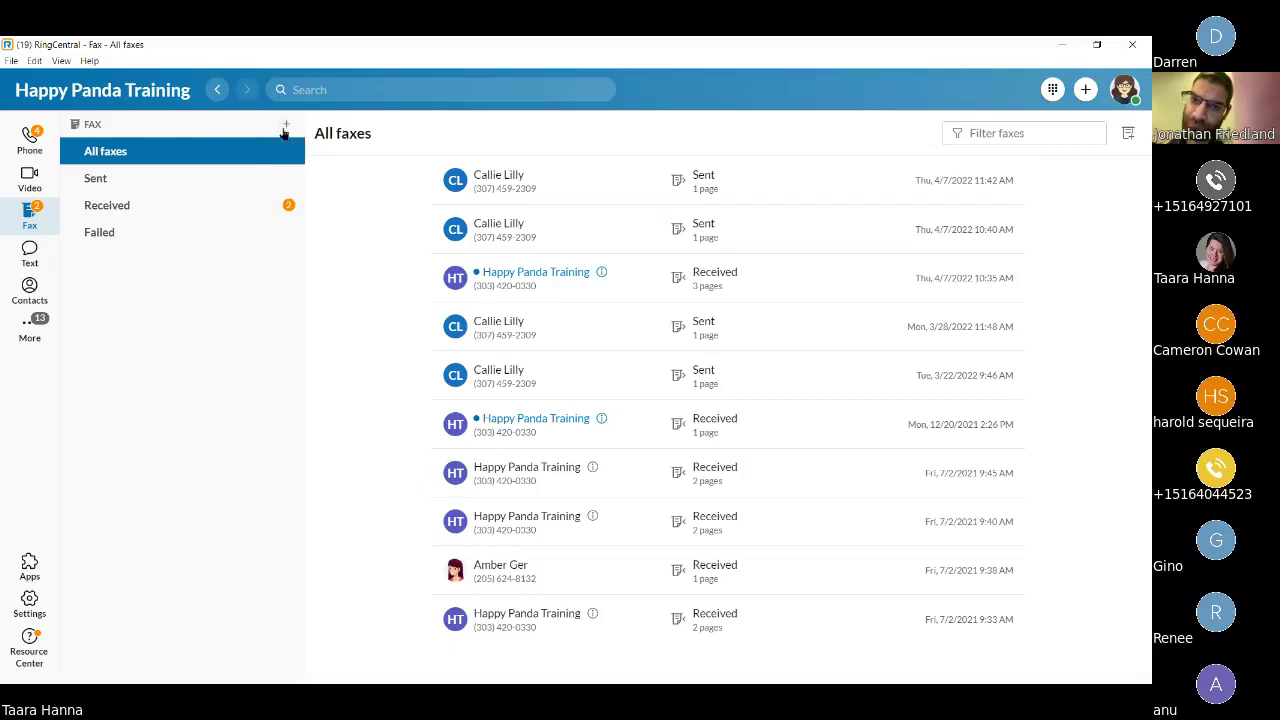
pyautogui.click(285, 128)
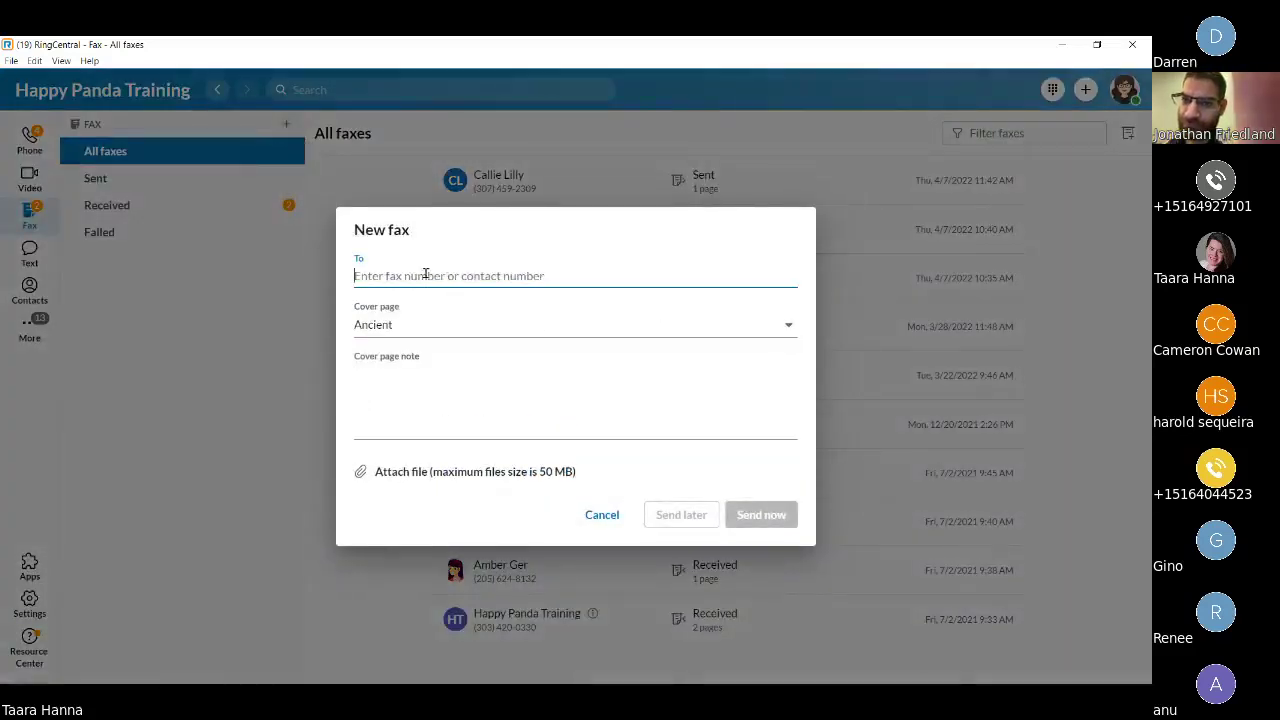
pyautogui.click(403, 324)
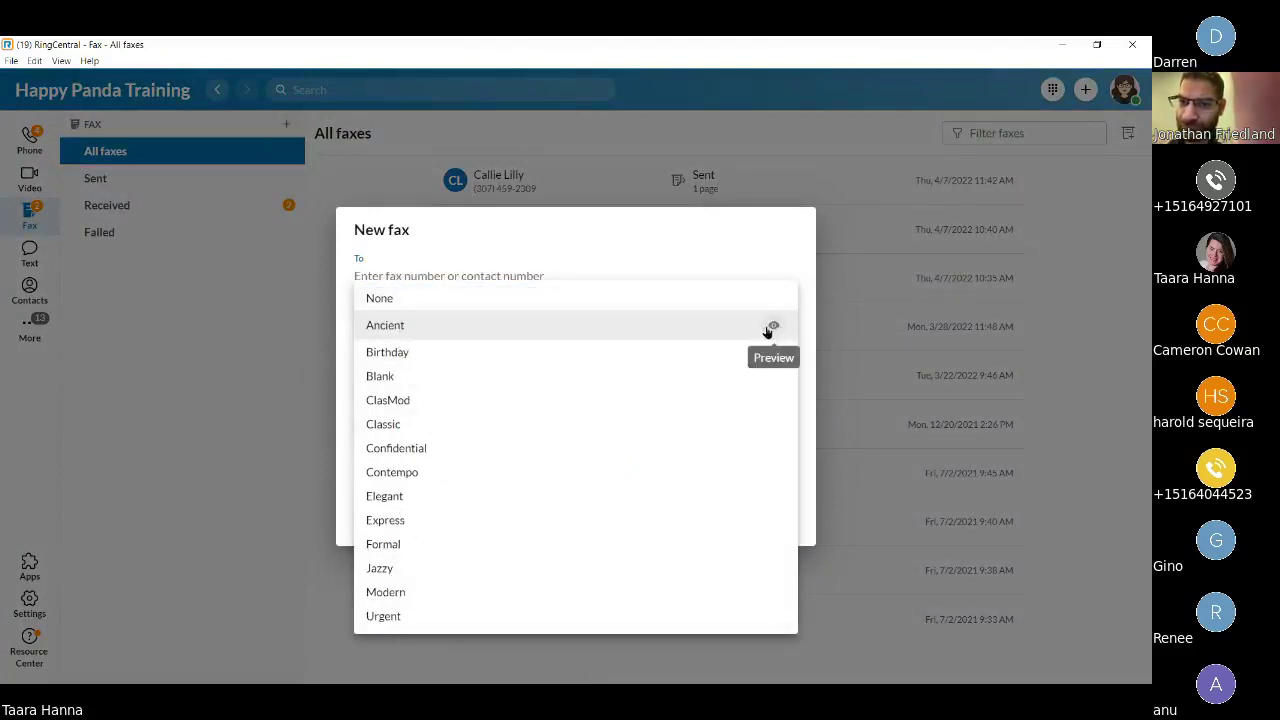
pyautogui.click(412, 328)
pyautogui.click(355, 368)
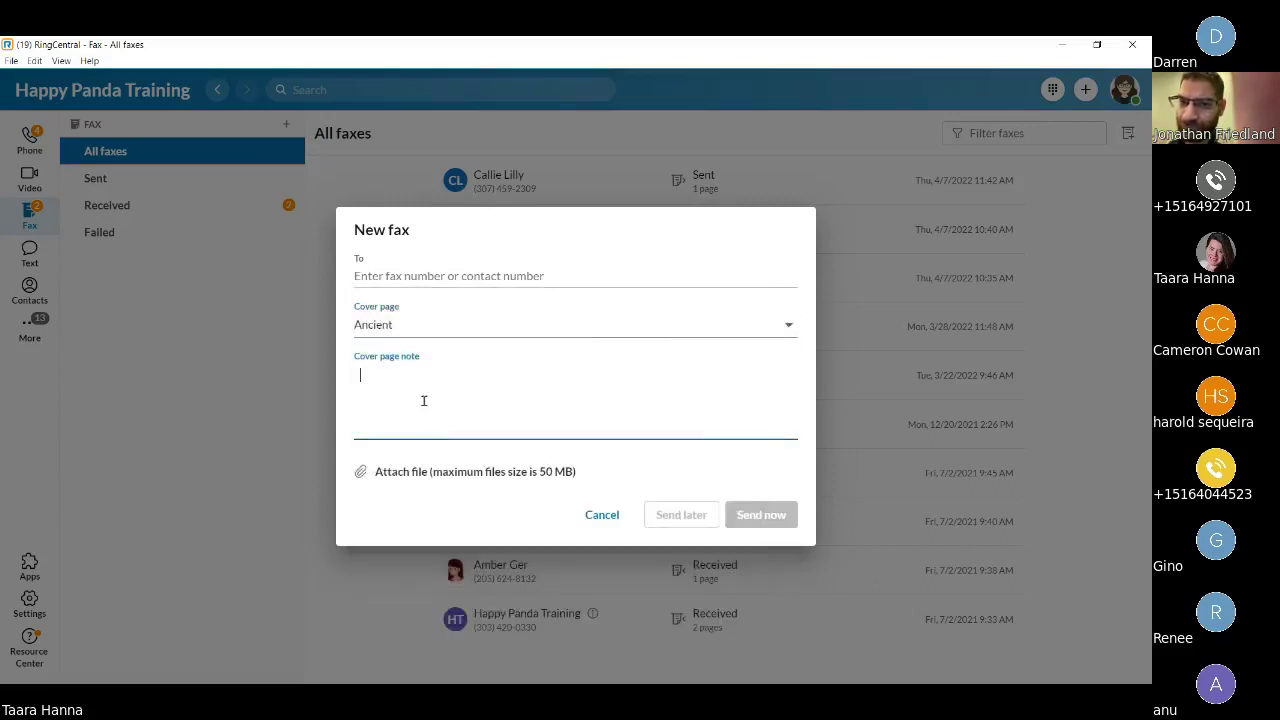
pyautogui.write('Hi this is a')
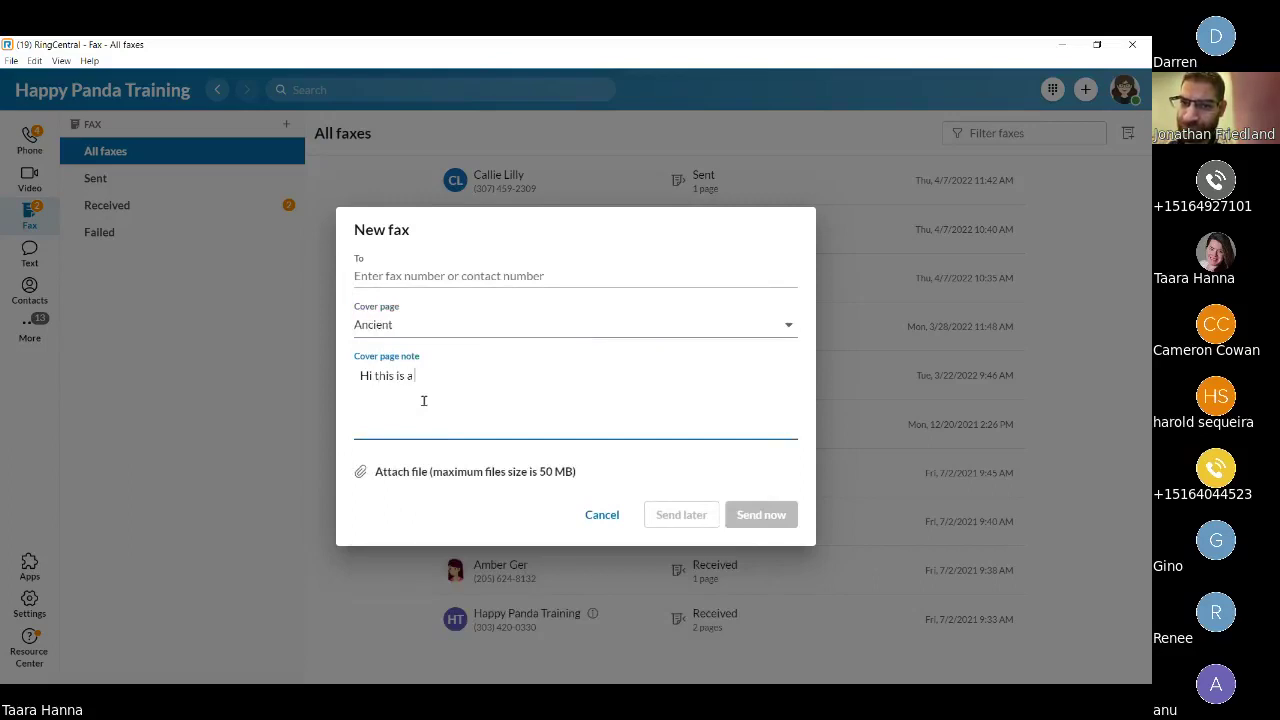
pyautogui.write(' fax')
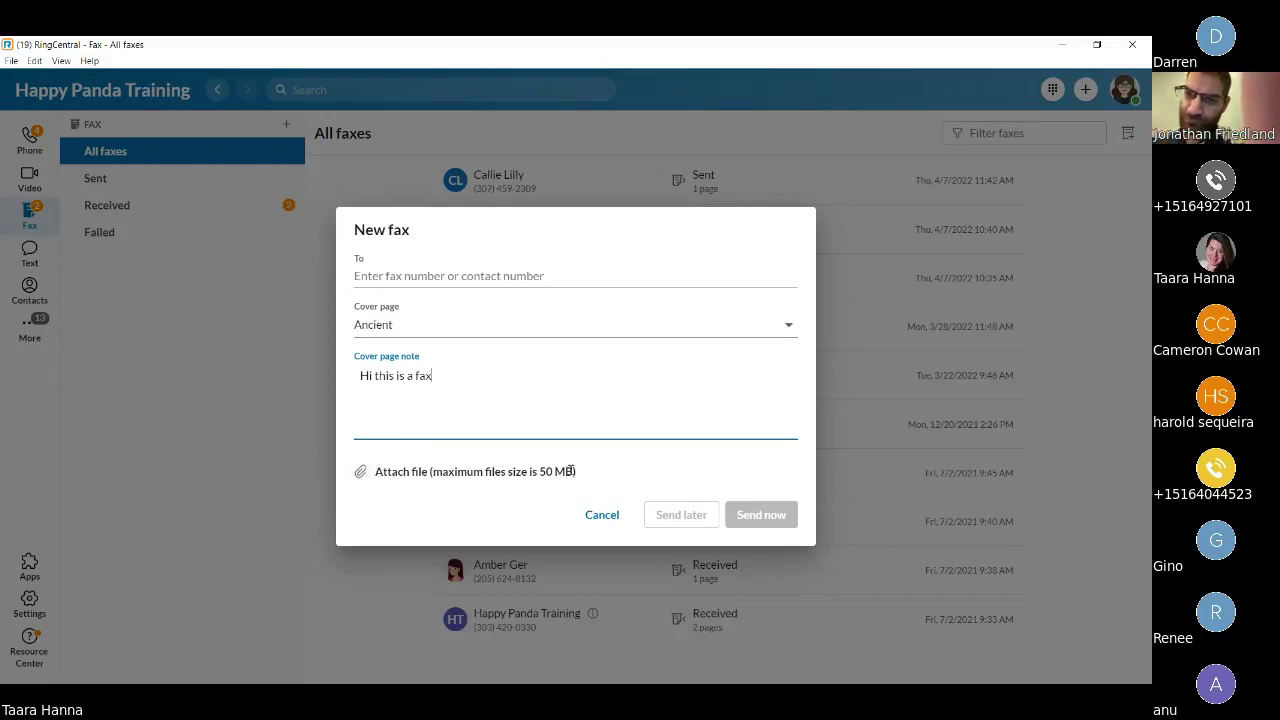
pyautogui.moveTo(574, 471); pyautogui.dragTo(433, 471)
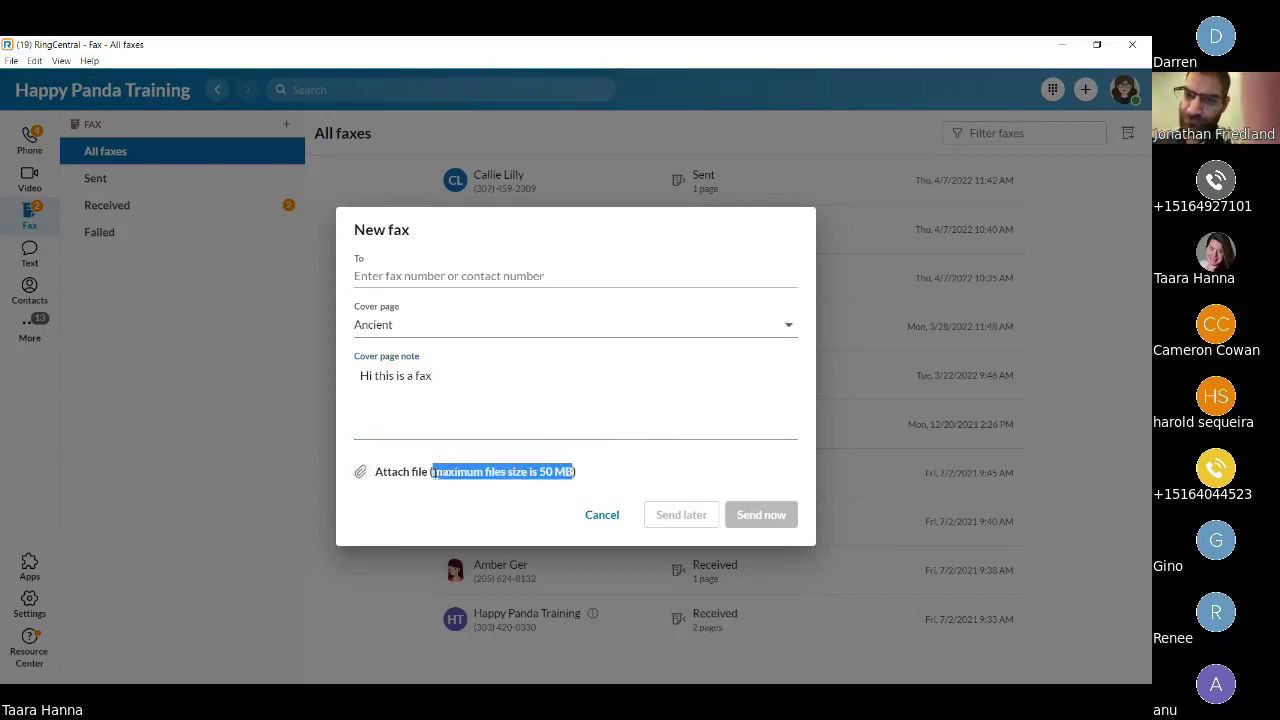
pyautogui.click(474, 512)
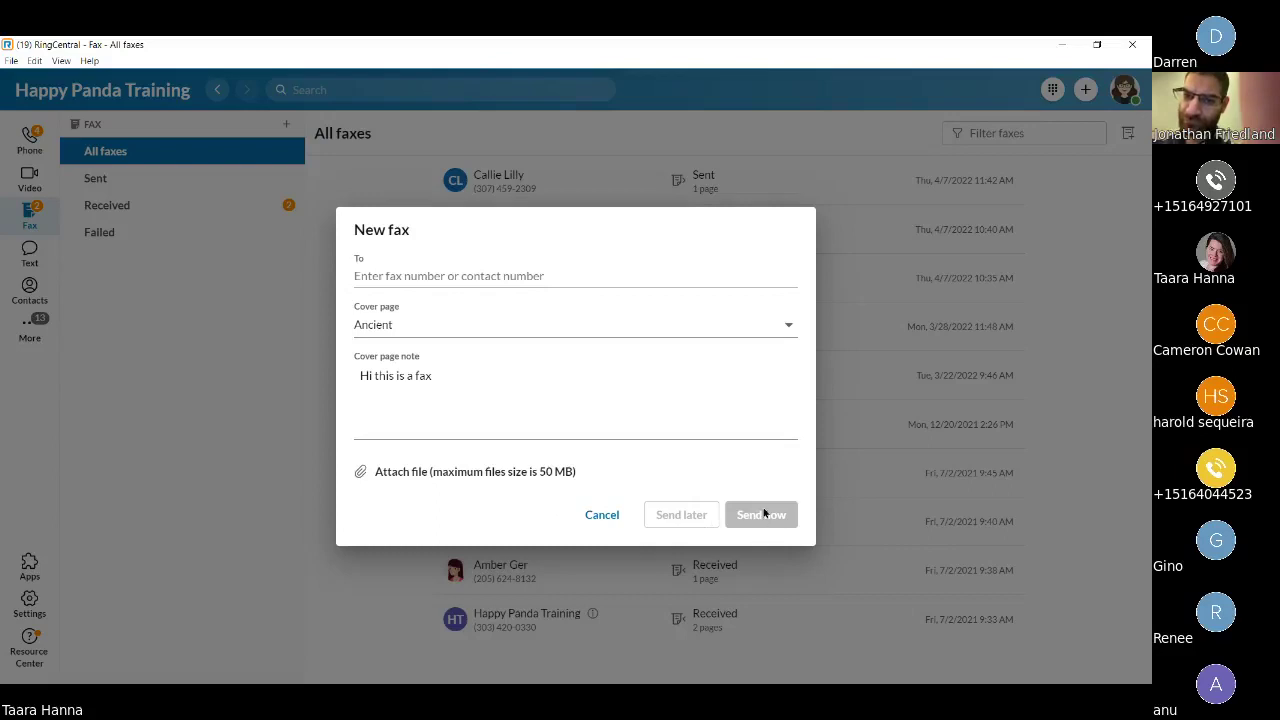
pyautogui.click(289, 408)
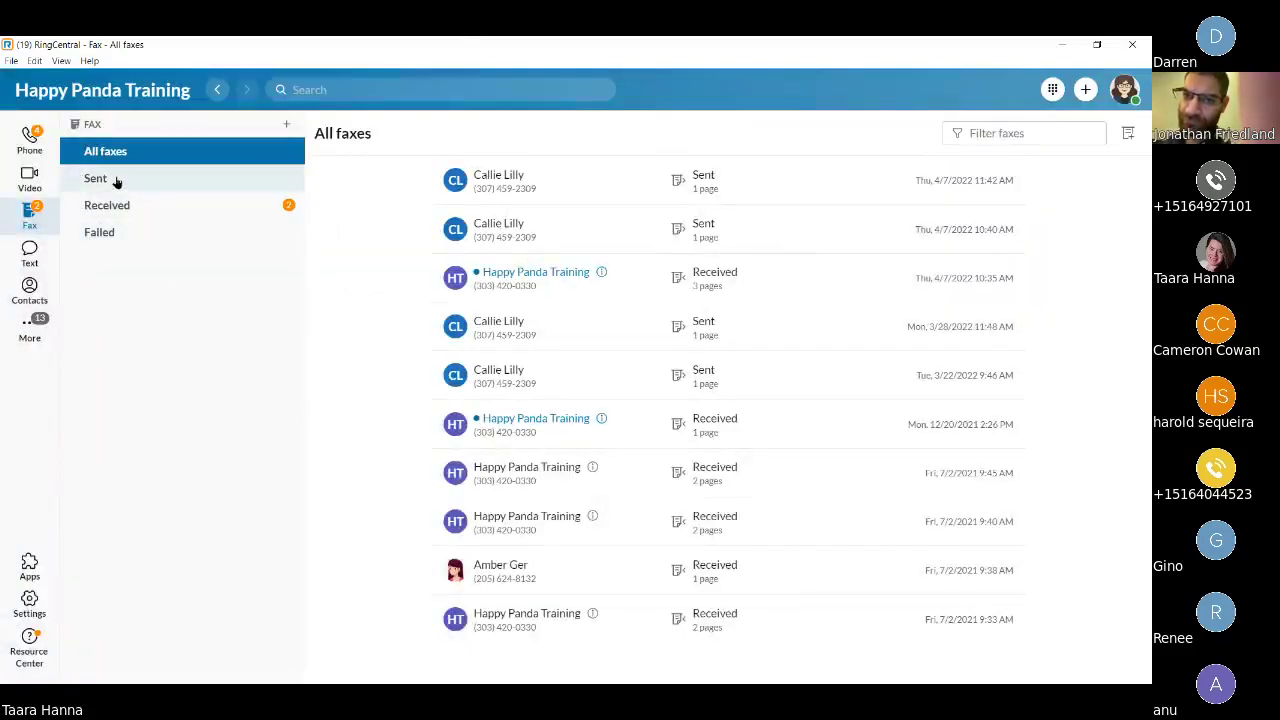
pyautogui.click(116, 181)
pyautogui.click(122, 205)
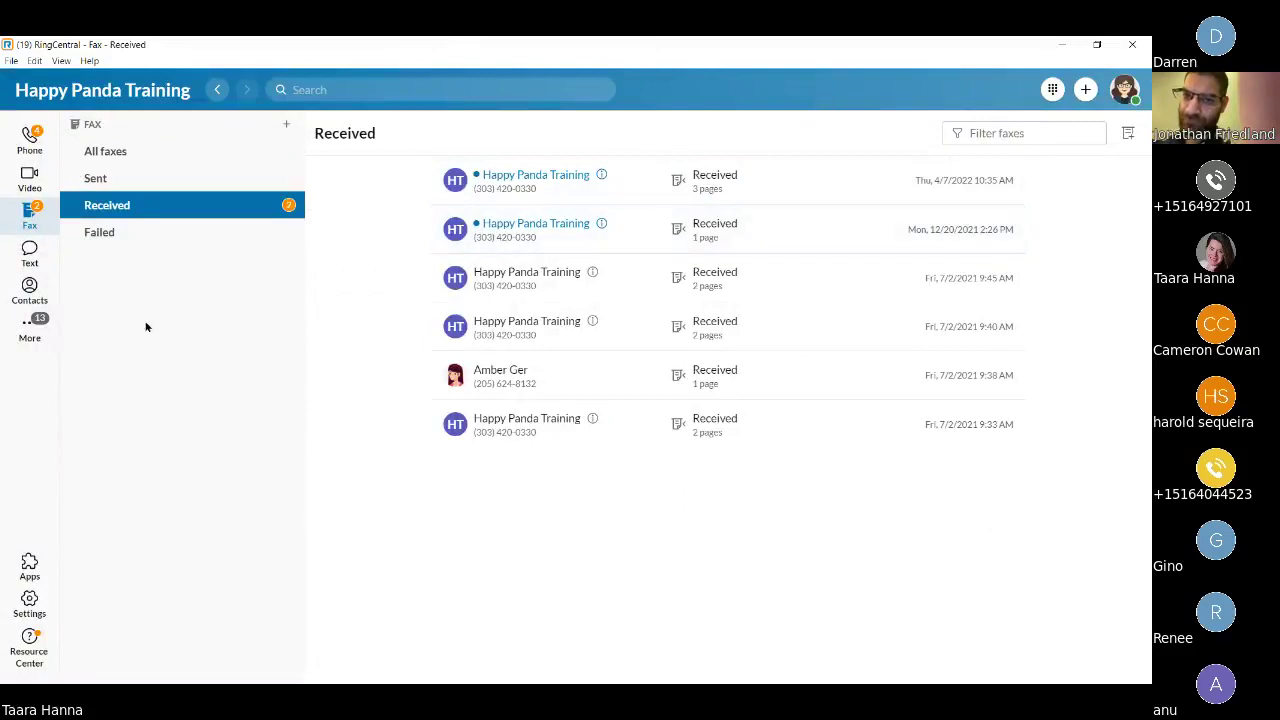
pyautogui.click(140, 240)
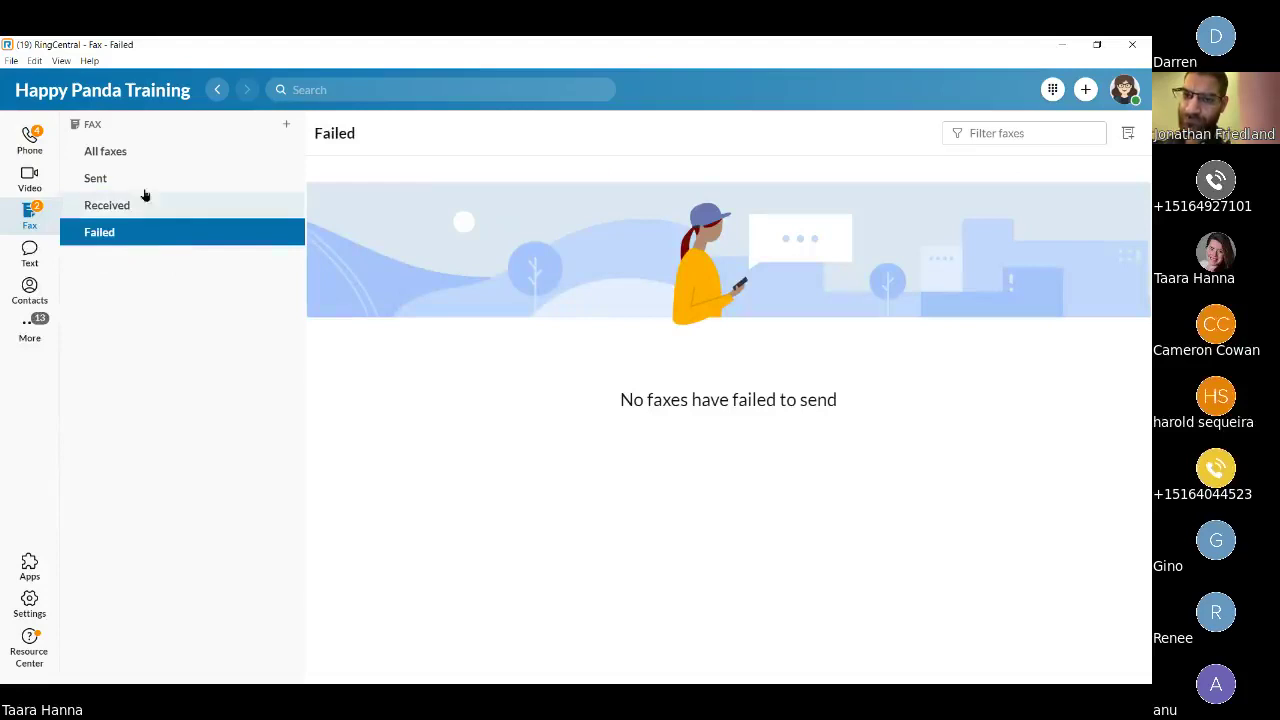
pyautogui.click(149, 158)
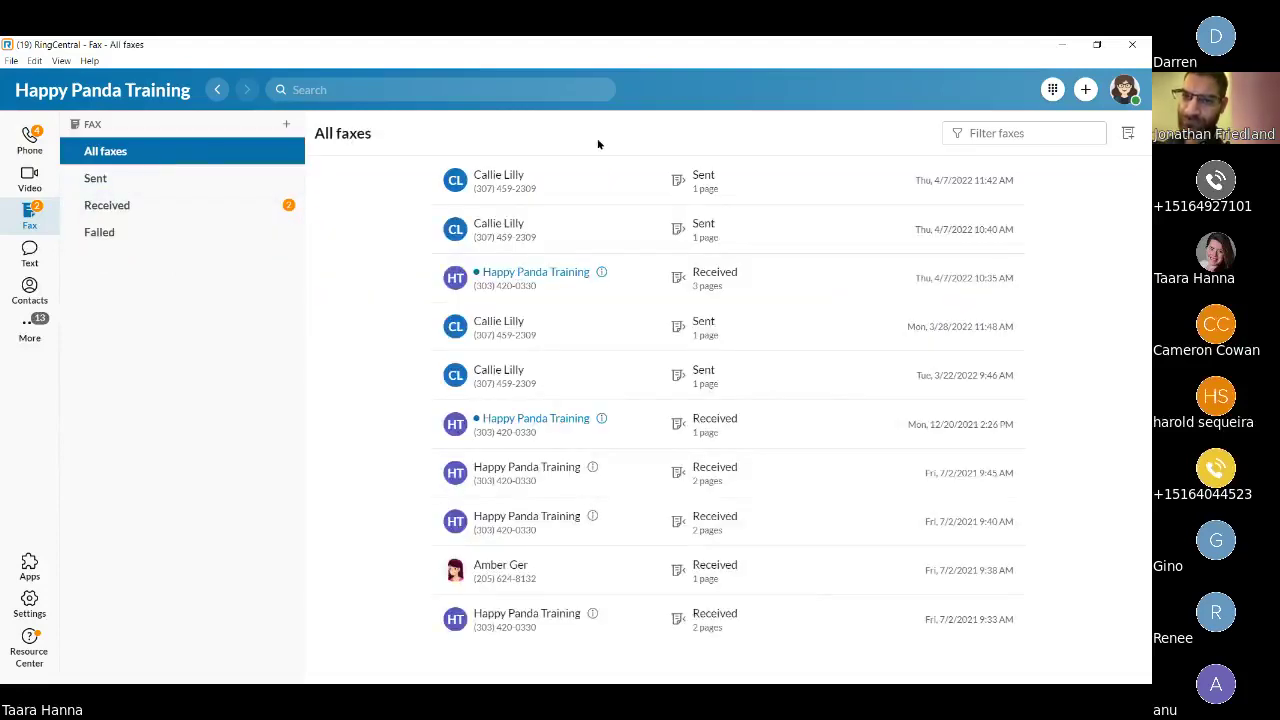
pyautogui.moveTo(600, 166)
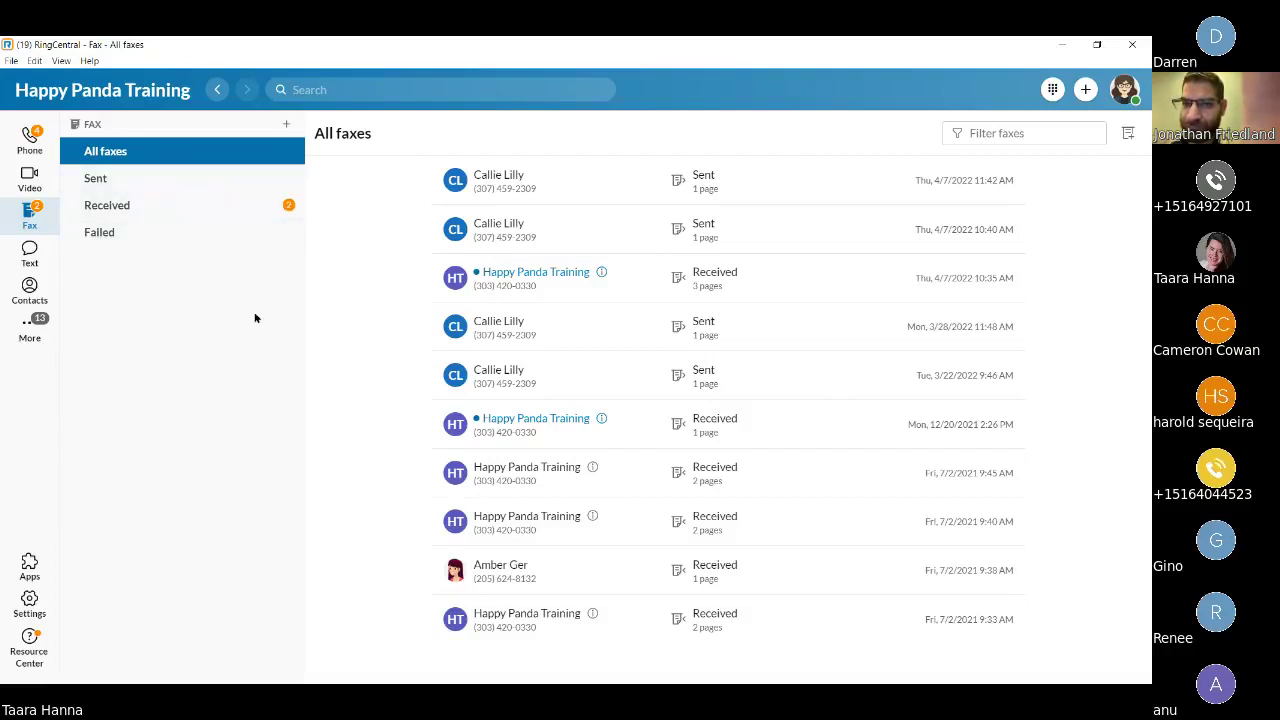
# Go to the Video section's Meetings page and begin scheduling a new meeting.
pyautogui.click(16, 189)
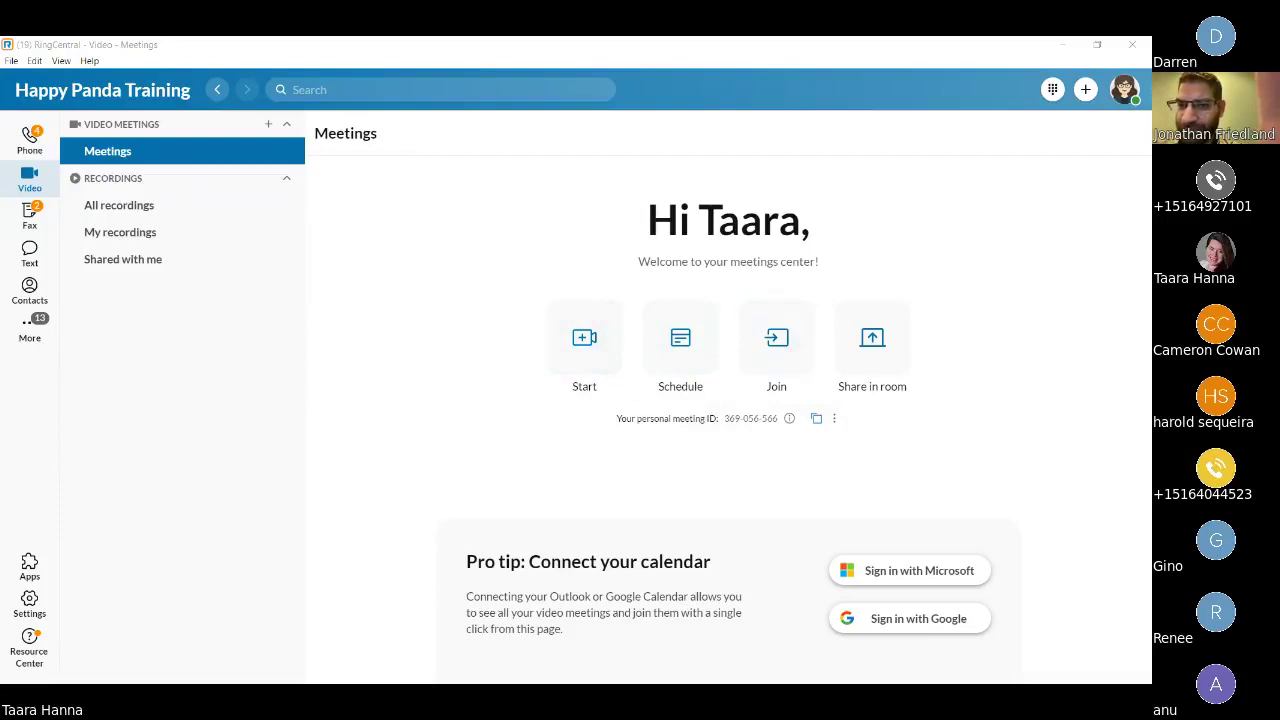
pyautogui.click(686, 340)
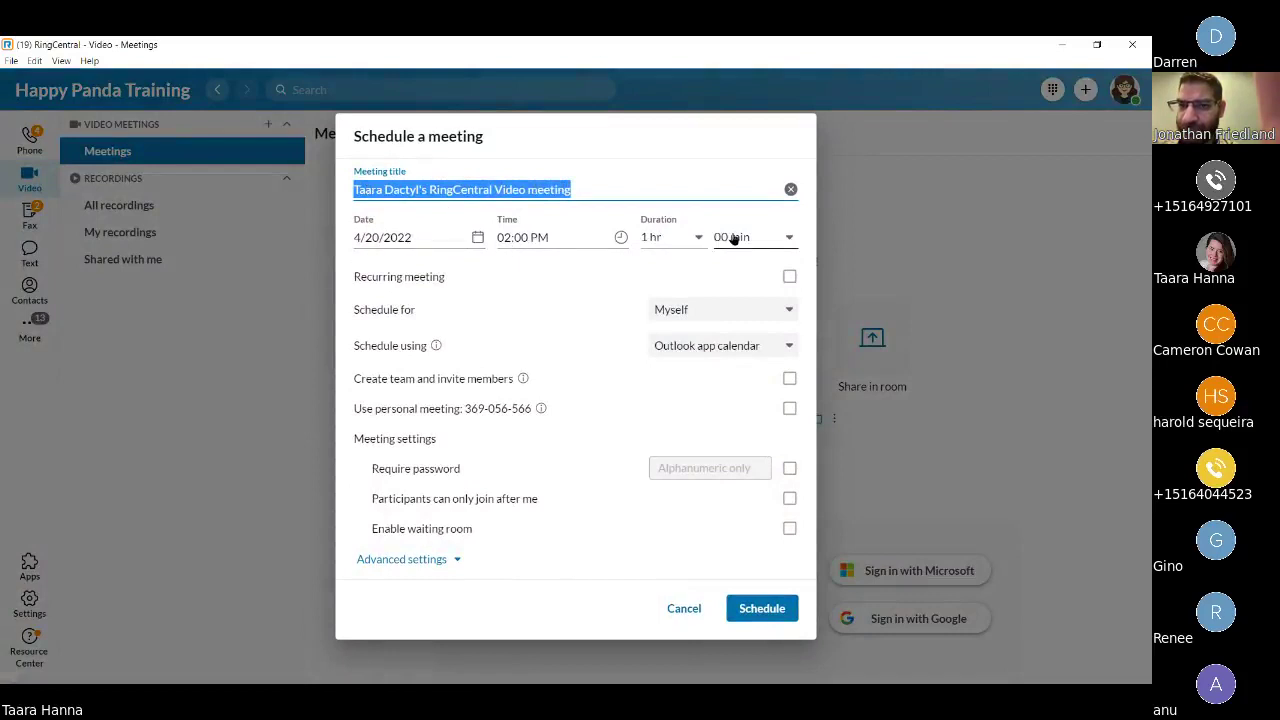
# Schedule the 1 hr meeting for 4/20/2022 at 02:00 PM using Meeting info.
pyautogui.click(416, 575)
pyautogui.click(420, 560)
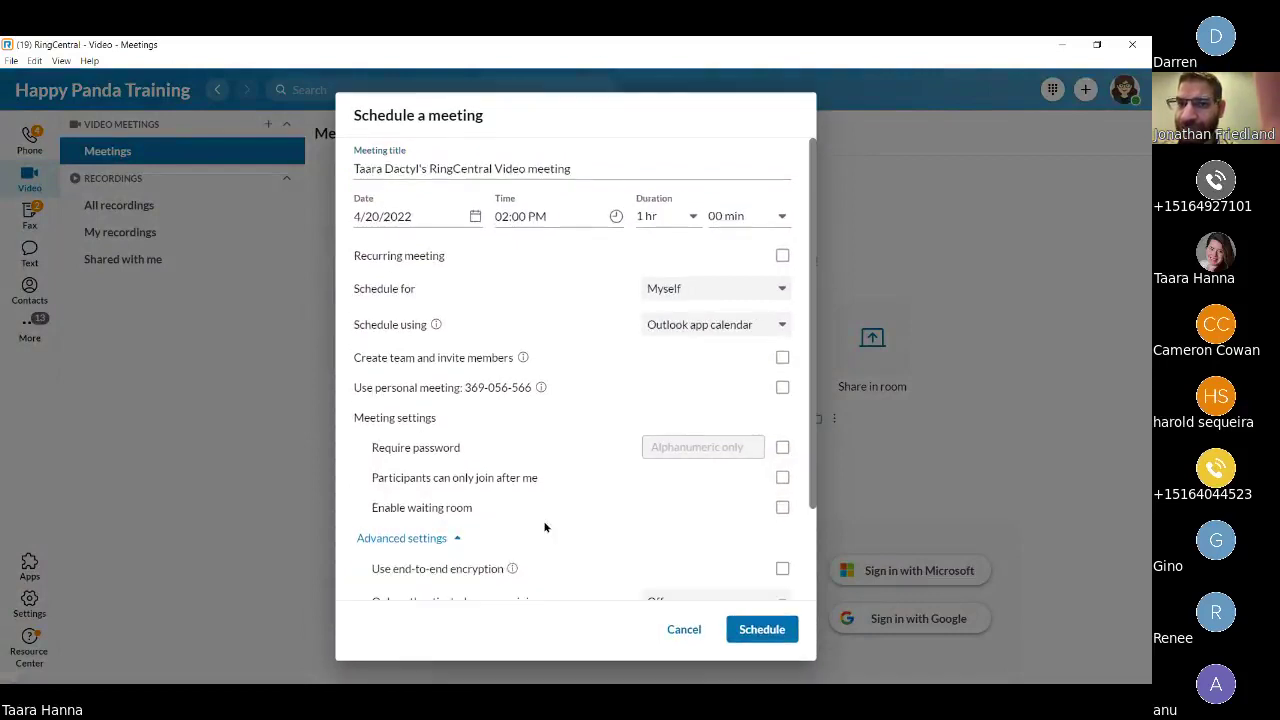
pyautogui.scroll(-2, 554, 543)
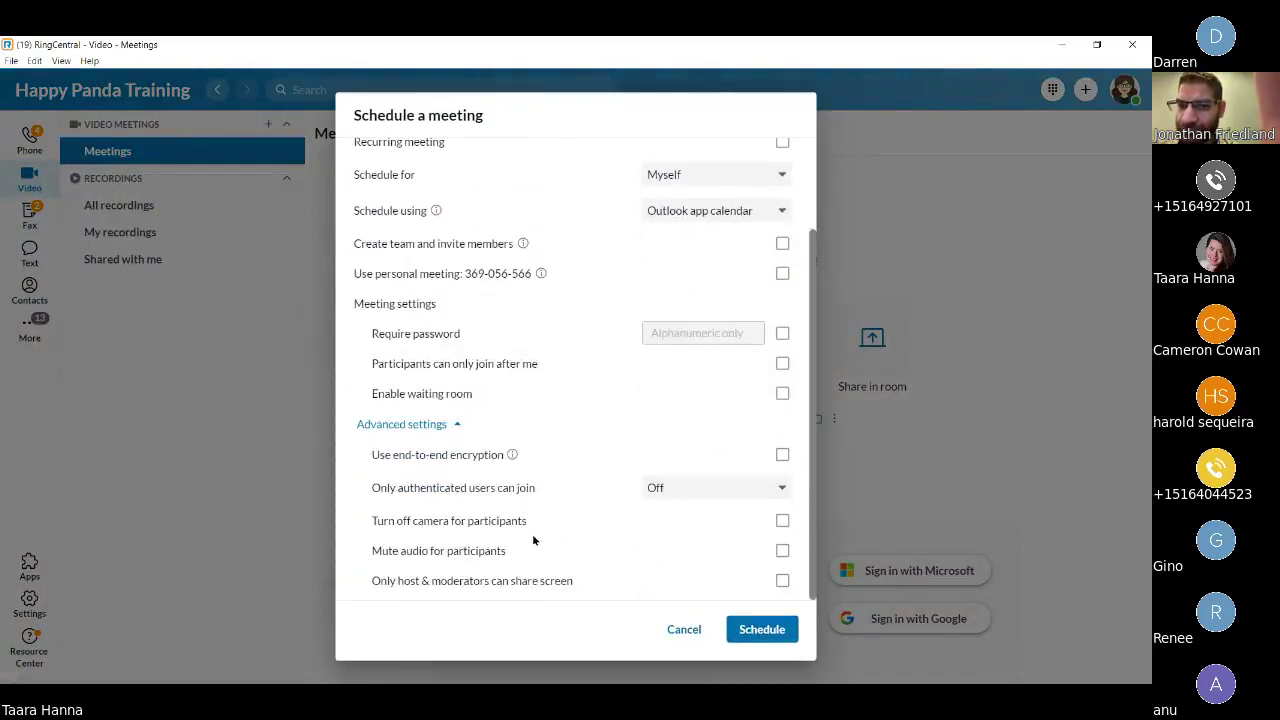
pyautogui.scroll(3, 533, 540)
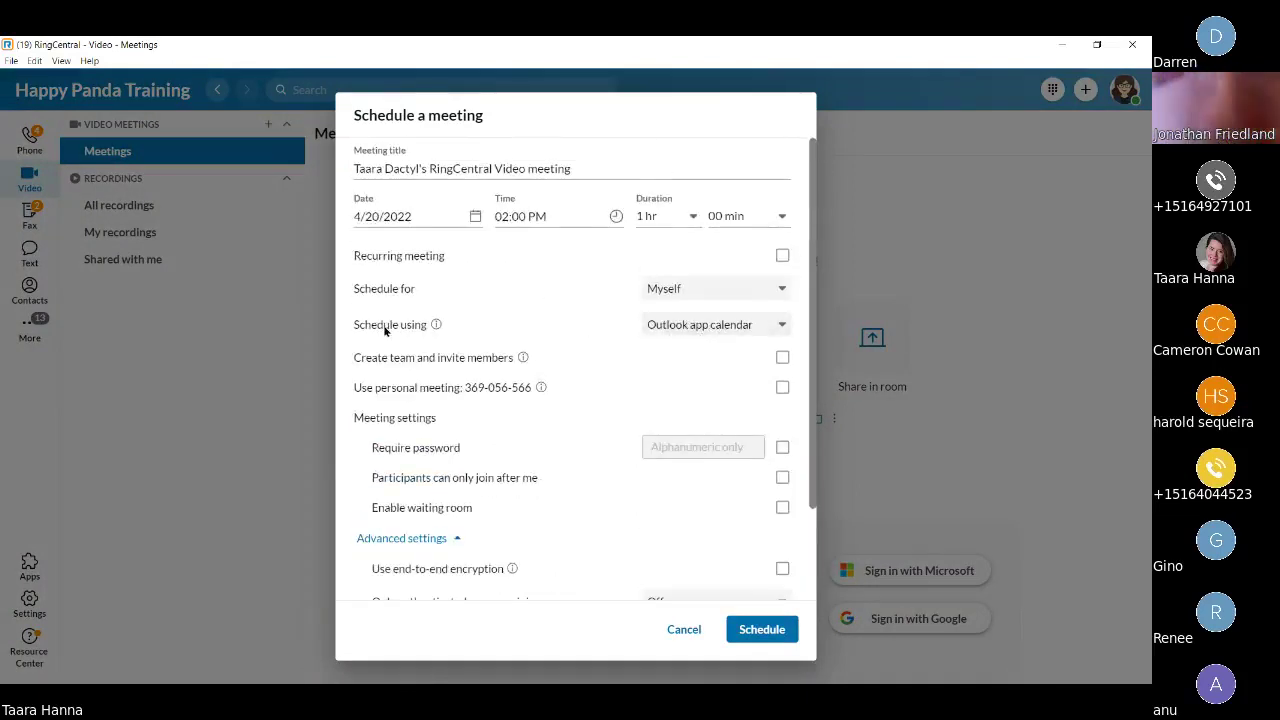
pyautogui.moveTo(354, 325); pyautogui.dragTo(425, 330)
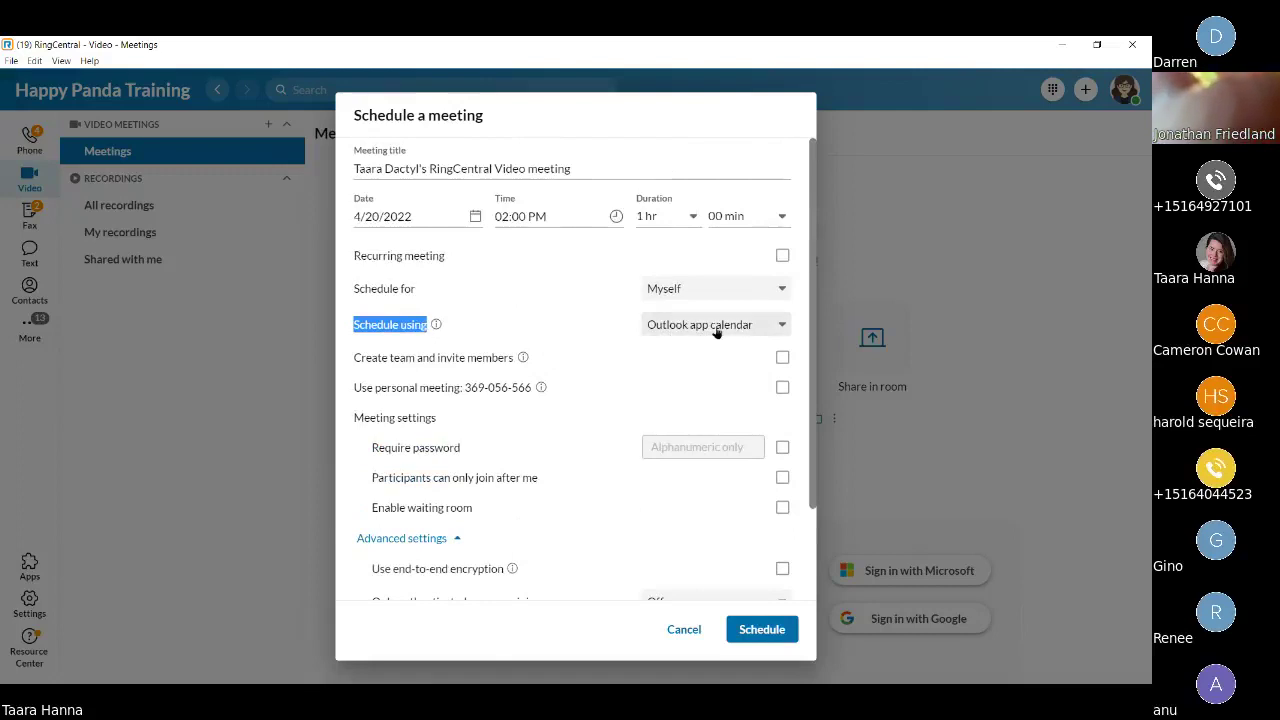
pyautogui.click(681, 333)
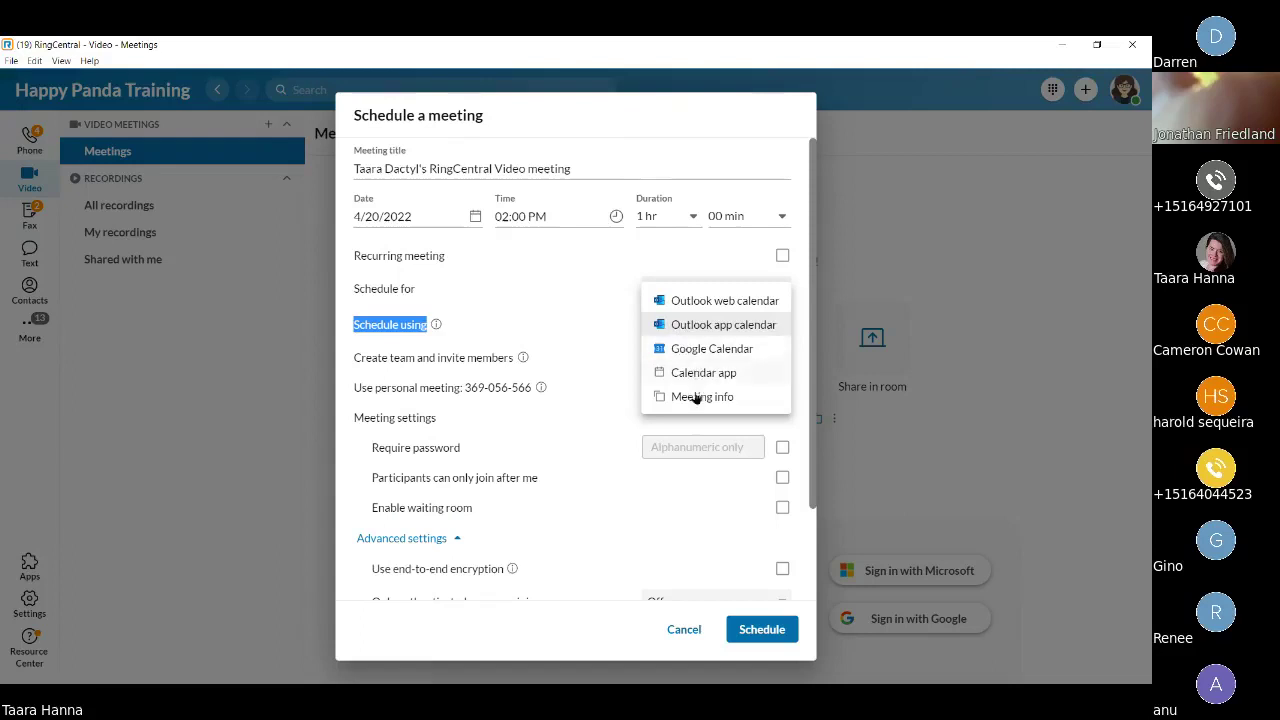
pyautogui.click(658, 397)
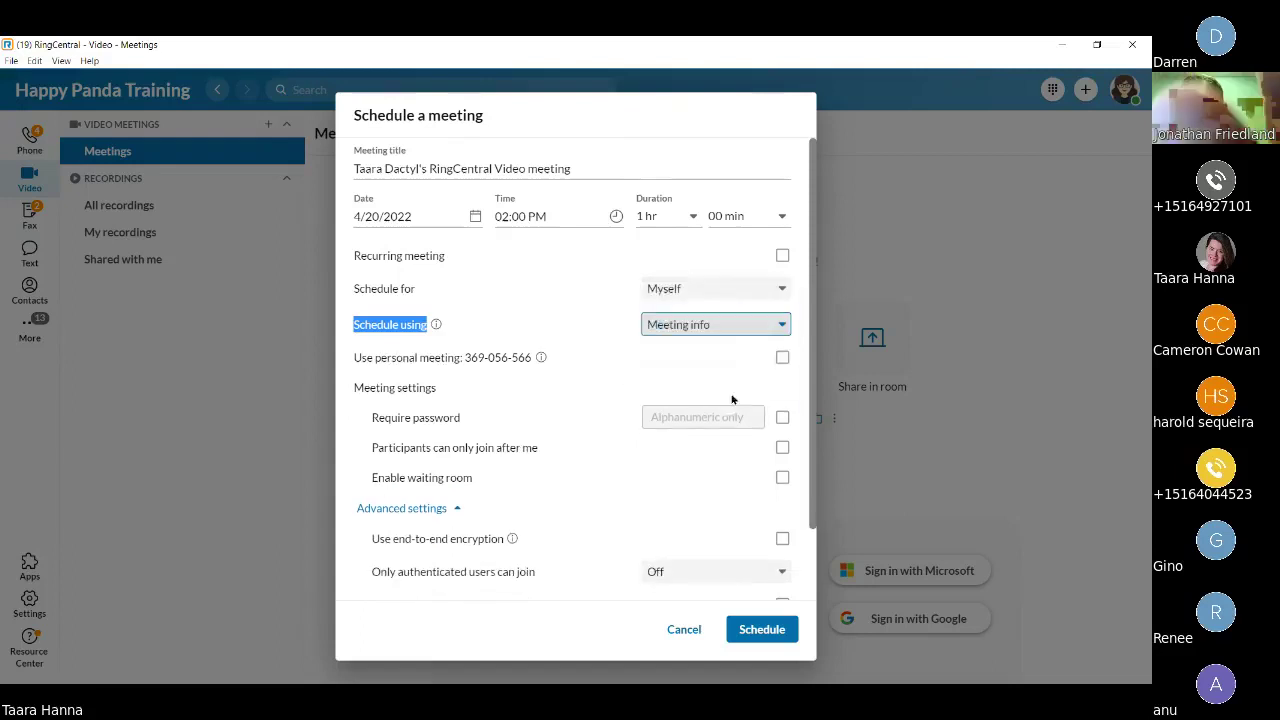
pyautogui.click(760, 630)
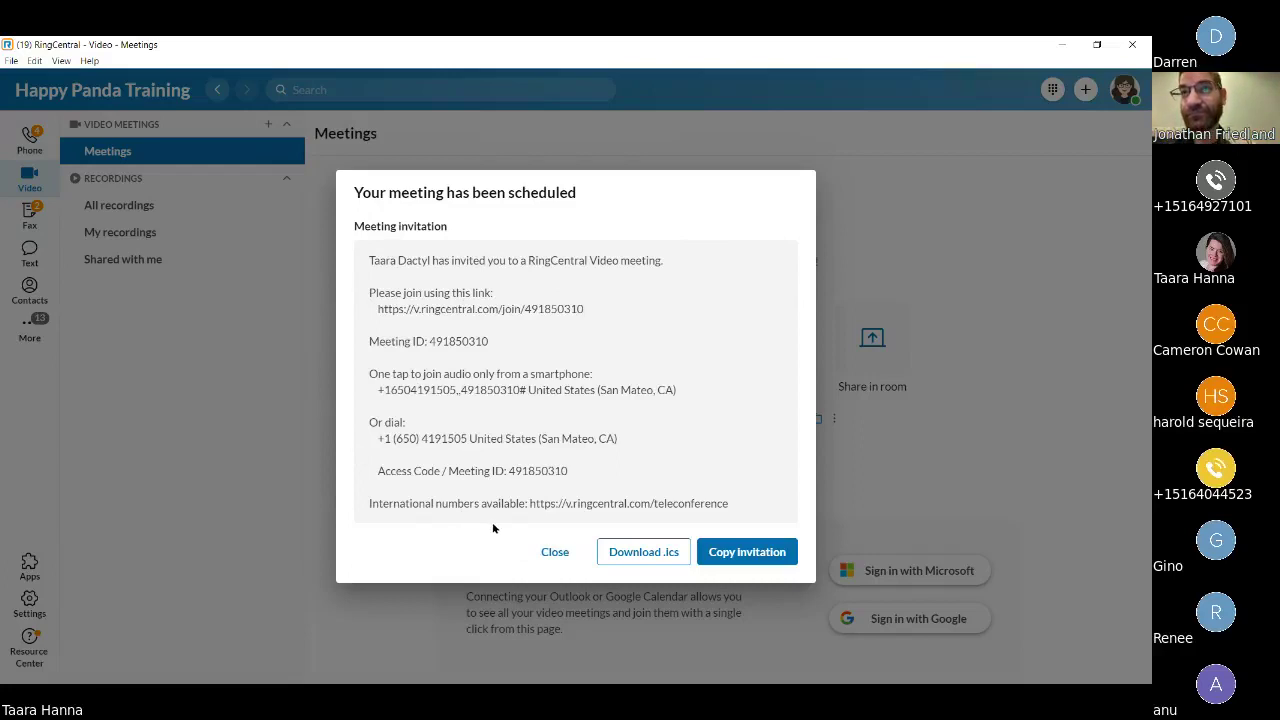
# Close the scheduled confirmation and maximize the live meeting window.
pyautogui.click(553, 551)
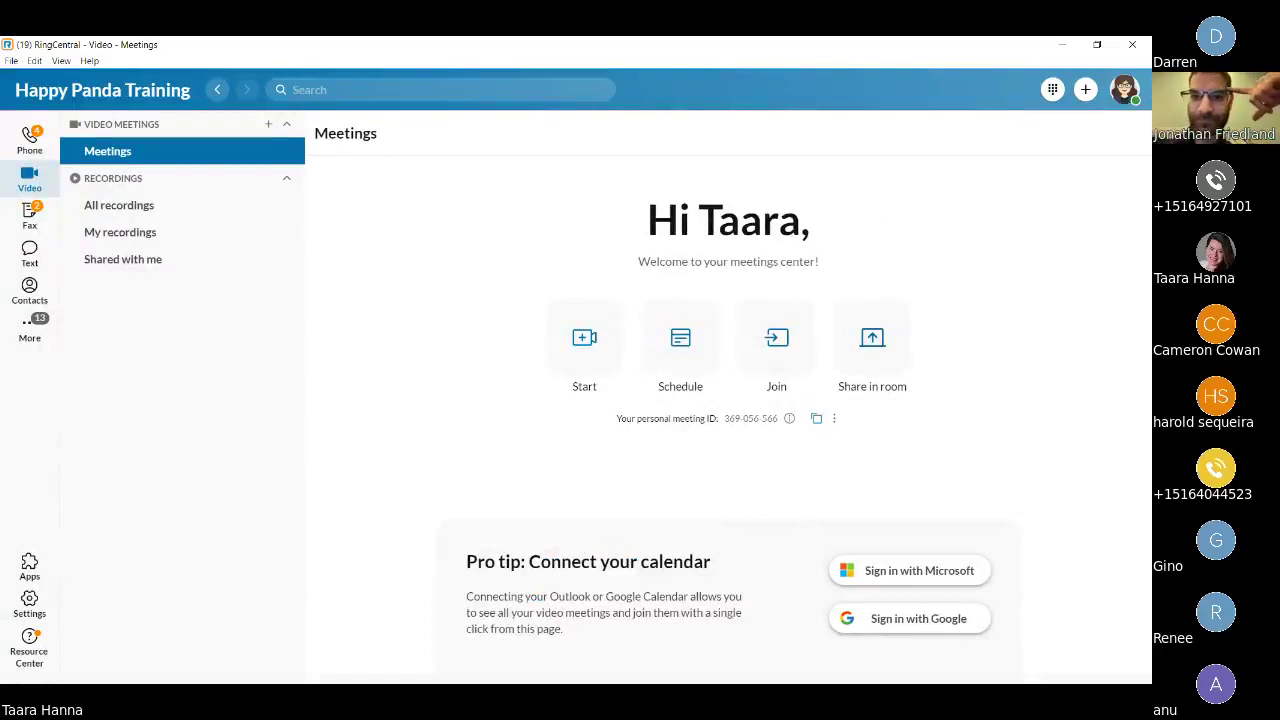
pyautogui.moveTo(0, 36); pyautogui.dragTo(569, 115)
pyautogui.doubleClick(569, 115)
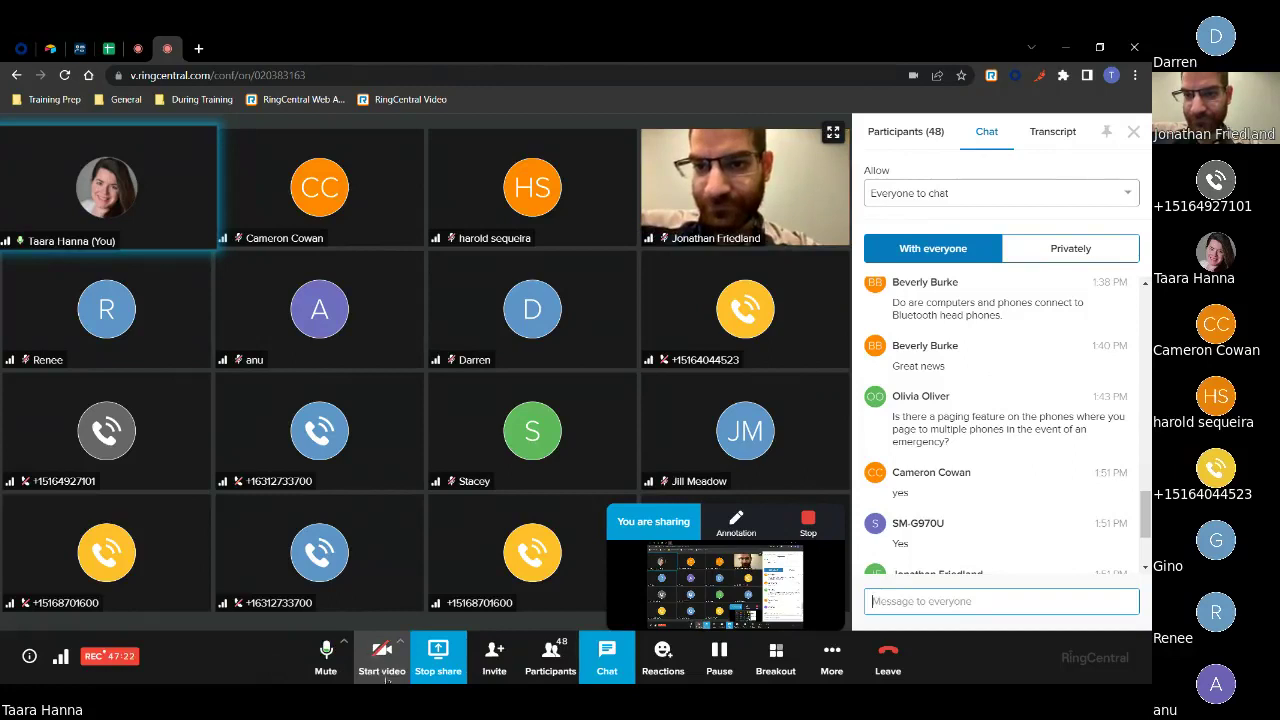
# Glance at the camera options, then show the meeting's invite options.
pyautogui.click(400, 645)
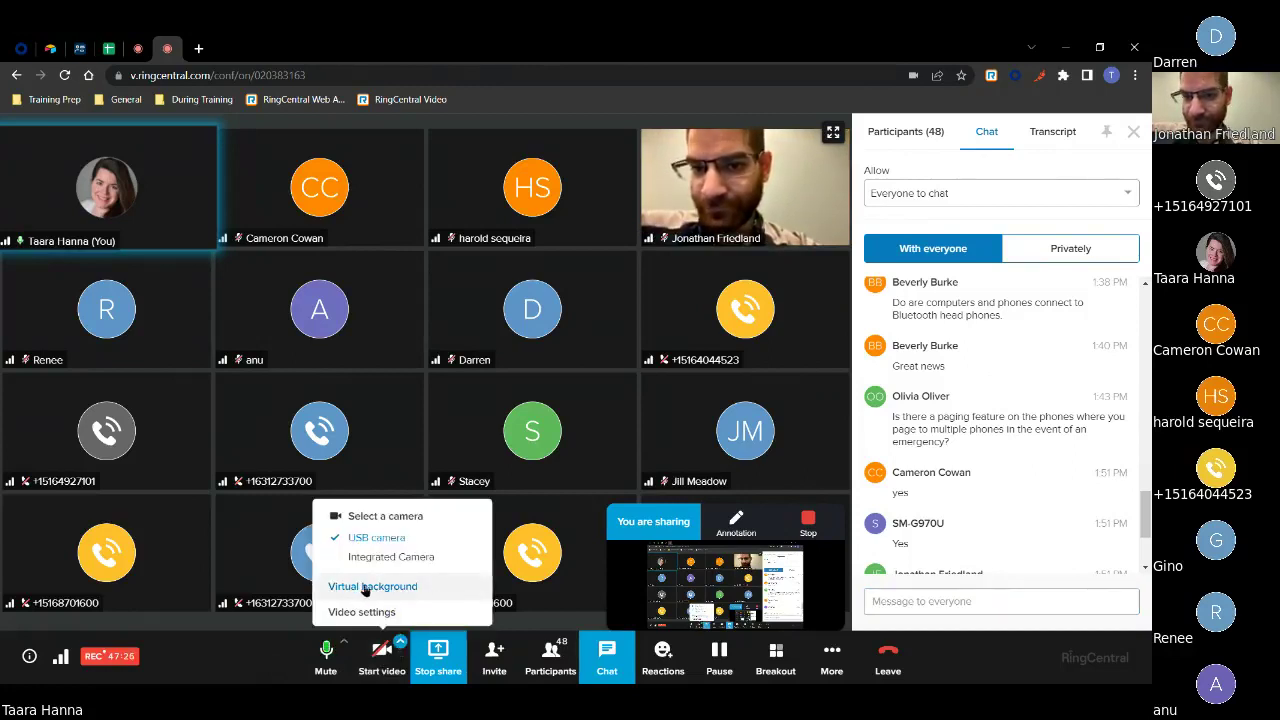
pyautogui.click(243, 663)
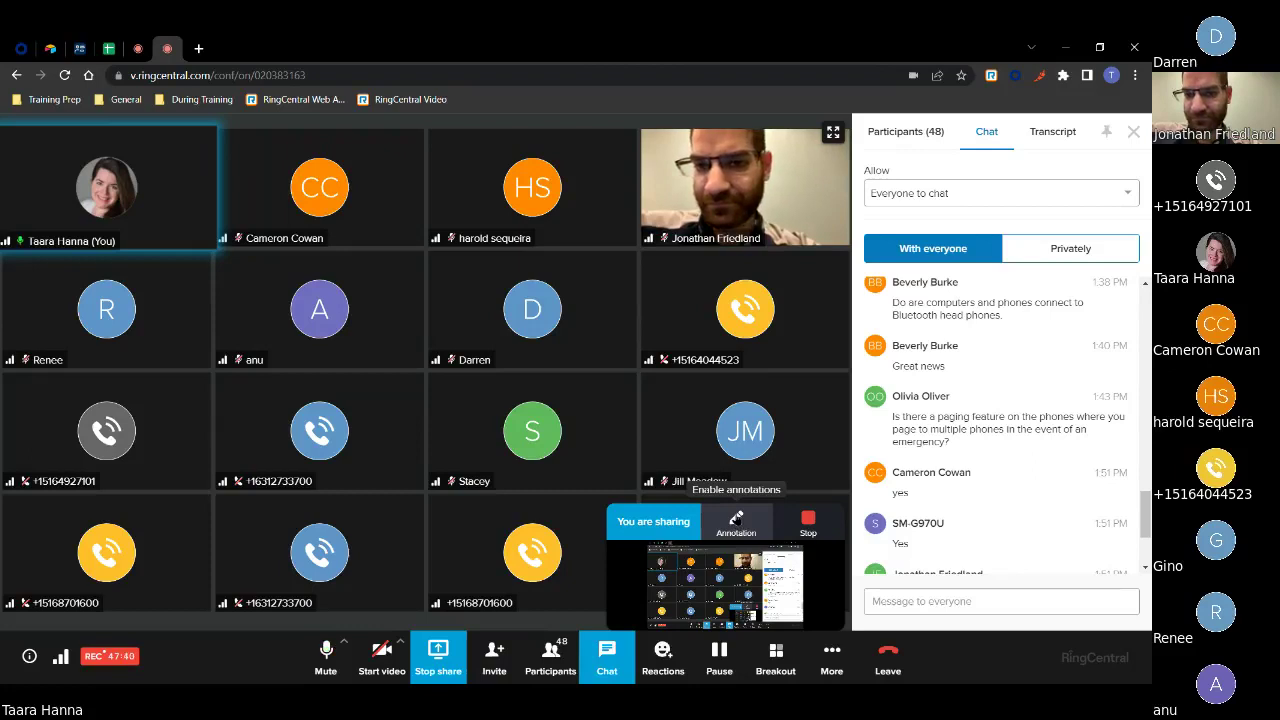
pyautogui.click(494, 678)
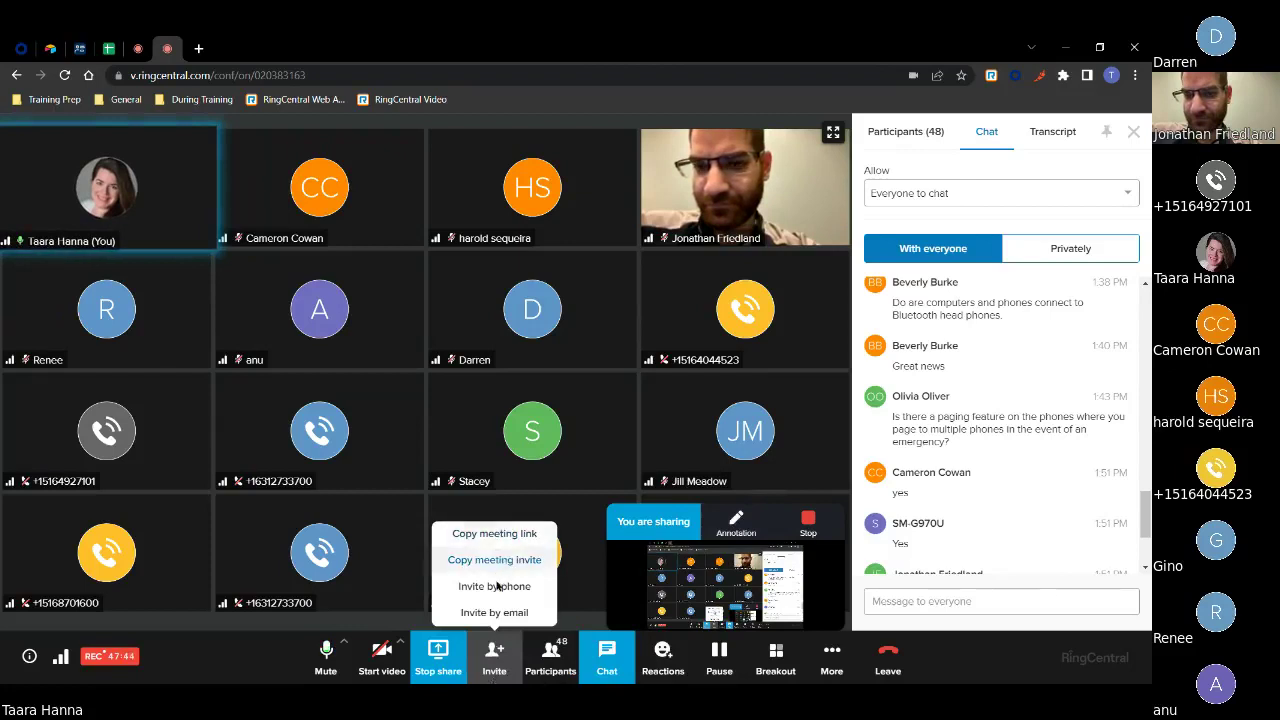
pyautogui.click(548, 668)
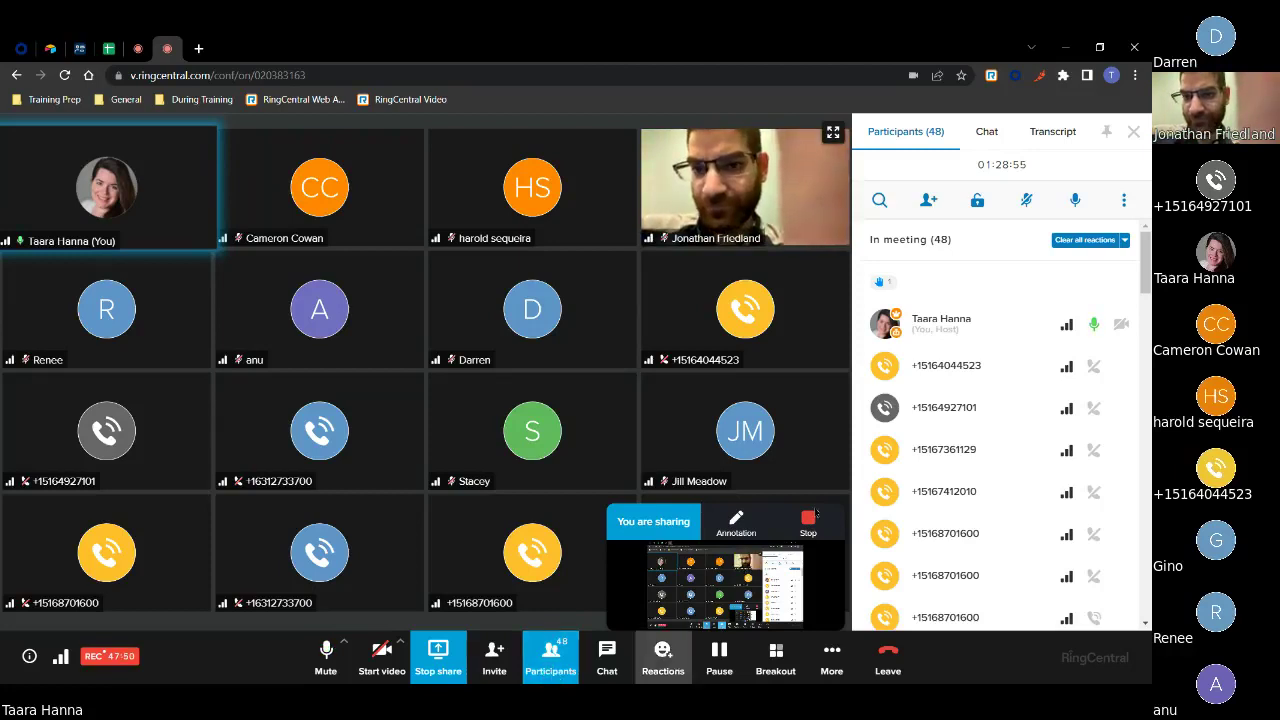
pyautogui.scroll(-3, 975, 441)
pyautogui.scroll(-3, 975, 441)
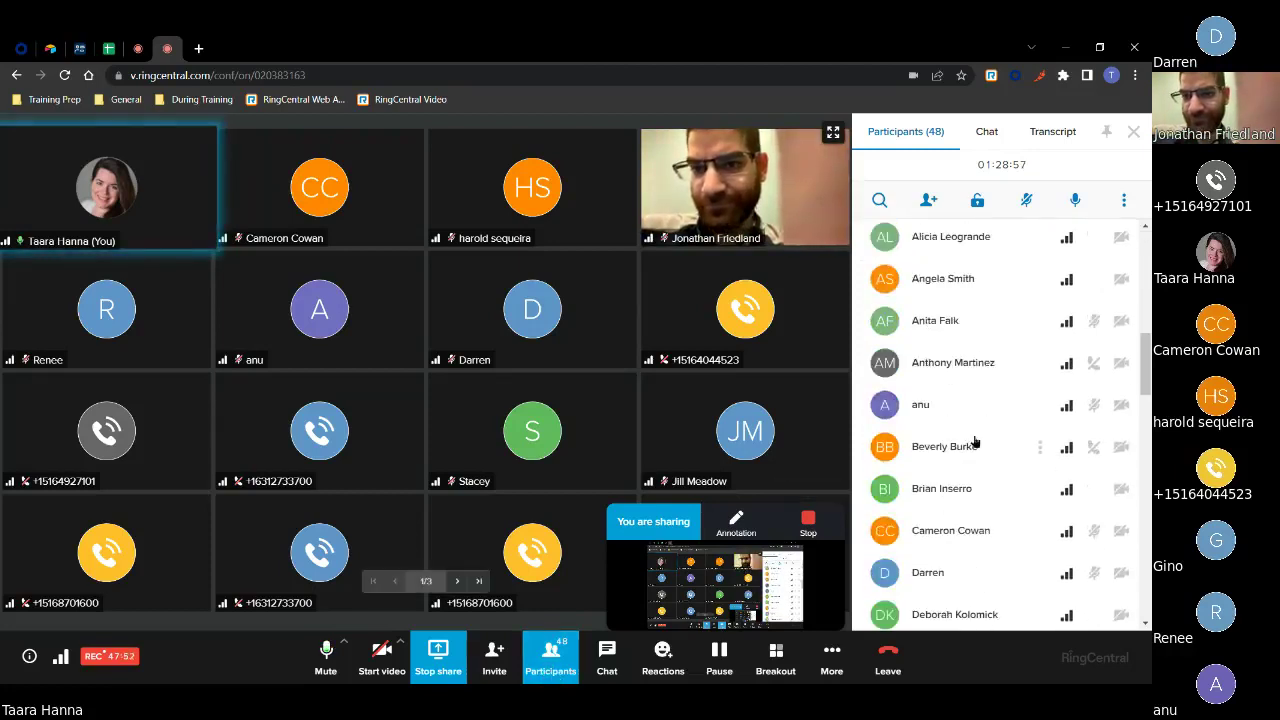
pyautogui.scroll(1, 974, 443)
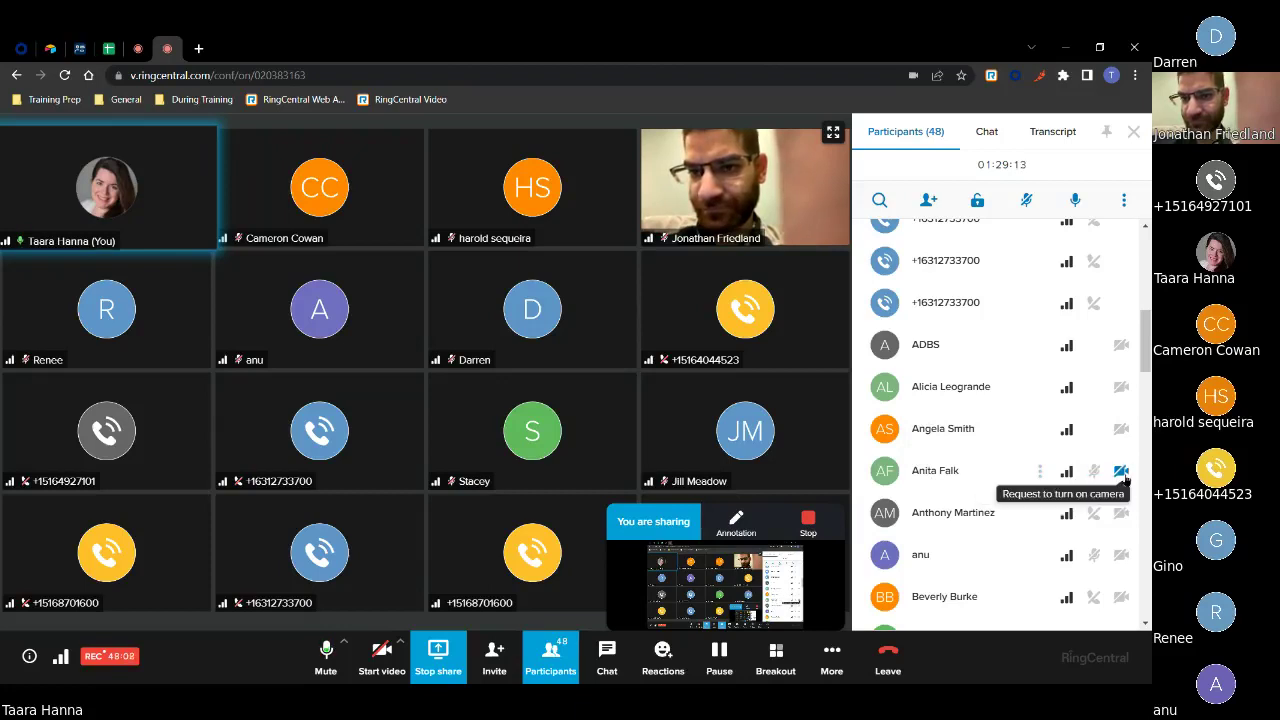
pyautogui.scroll(10, 978, 472)
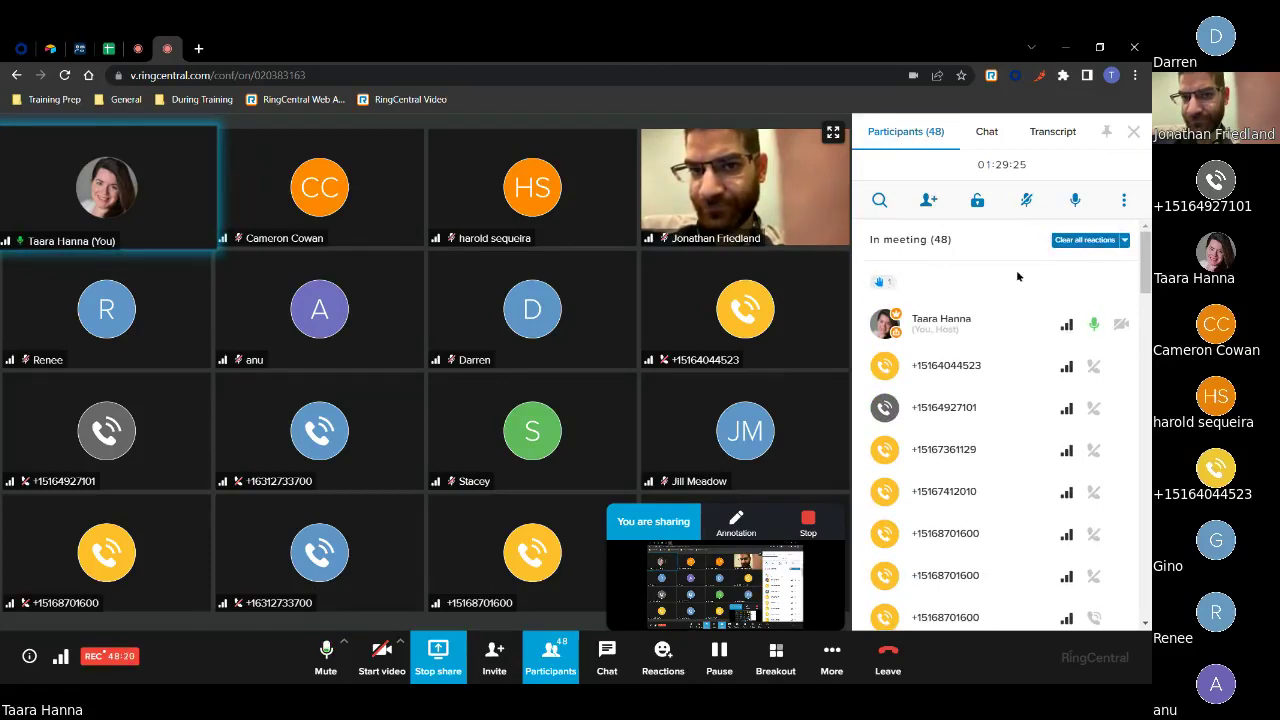
# Show the meeting chat with Everyone allowed to chat, check More options, then return to the desktop app.
pyautogui.click(610, 664)
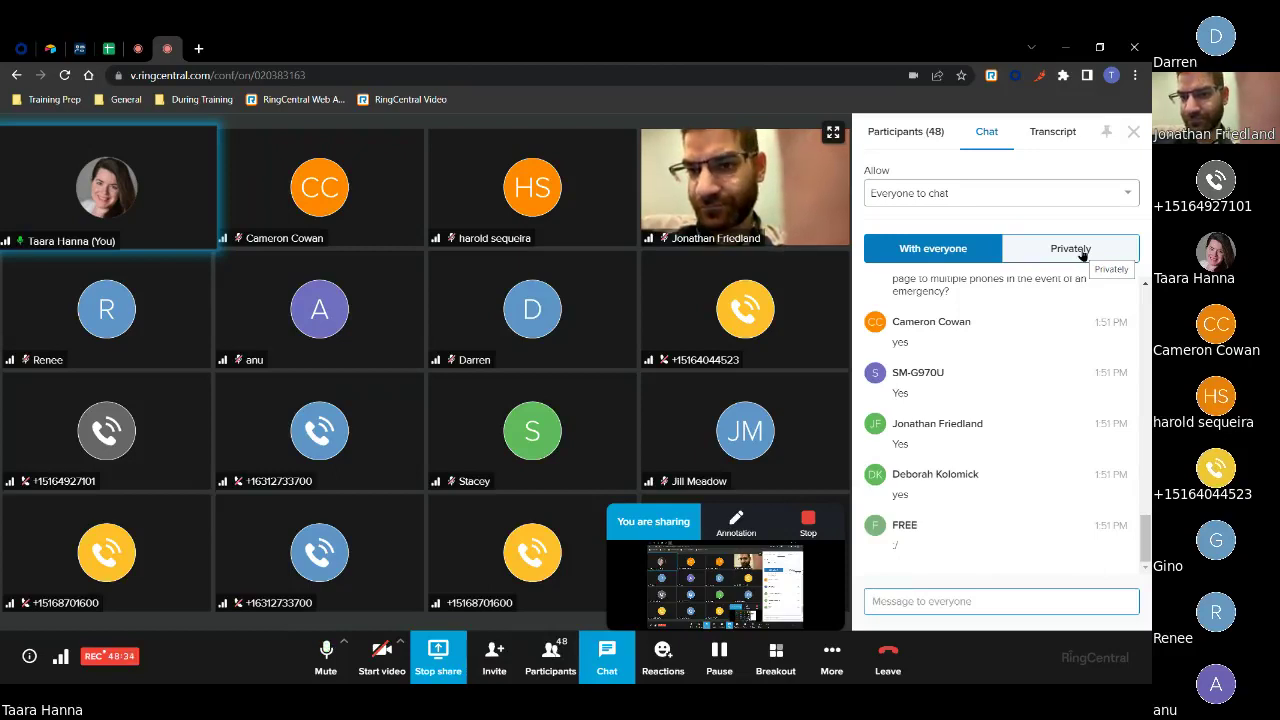
pyautogui.click(1069, 200)
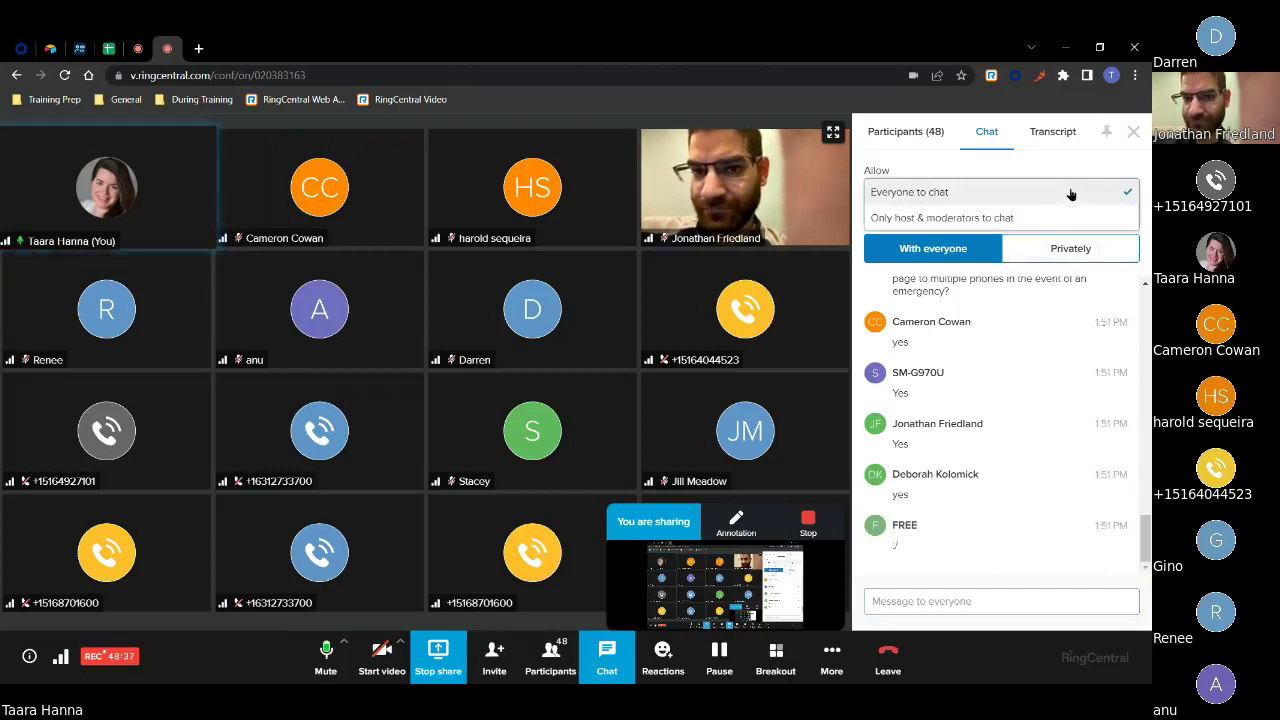
pyautogui.click(986, 196)
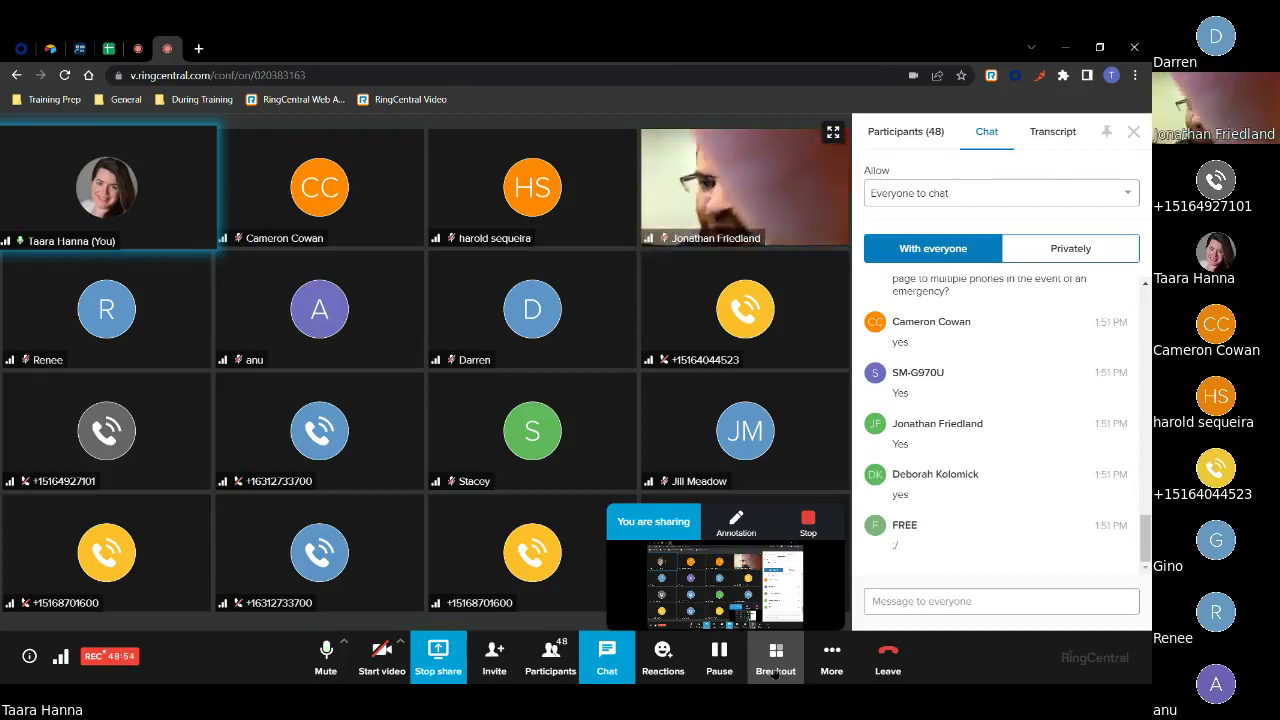
pyautogui.click(834, 664)
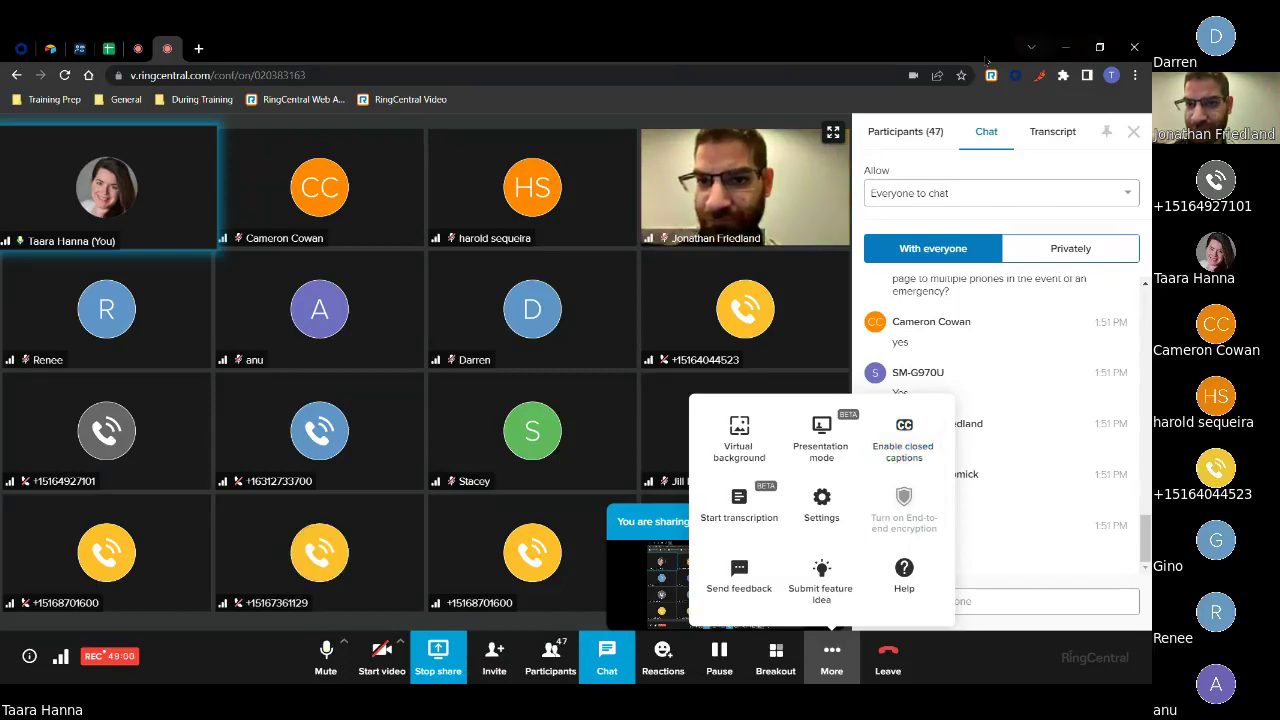
pyautogui.hotkey('alt', 'Tab')
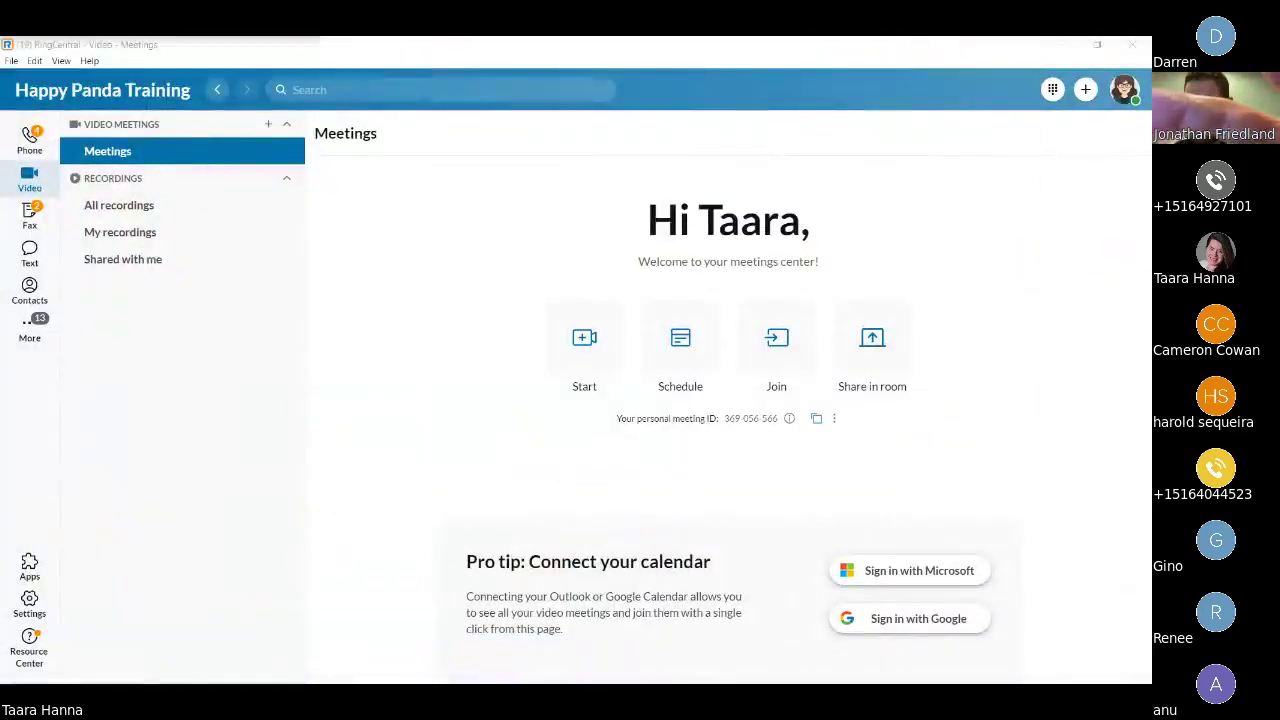
# Review the My recordings list, then open Settings at Notifications and sounds.
pyautogui.click(140, 237)
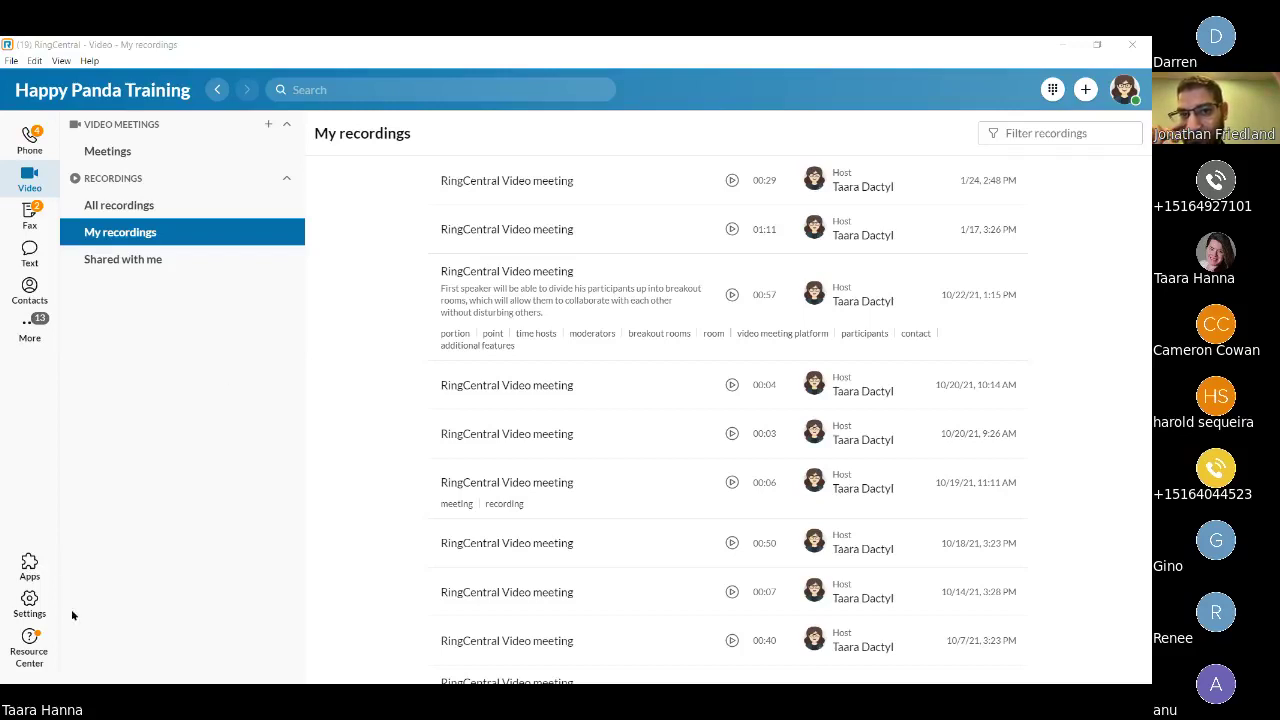
pyautogui.click(29, 600)
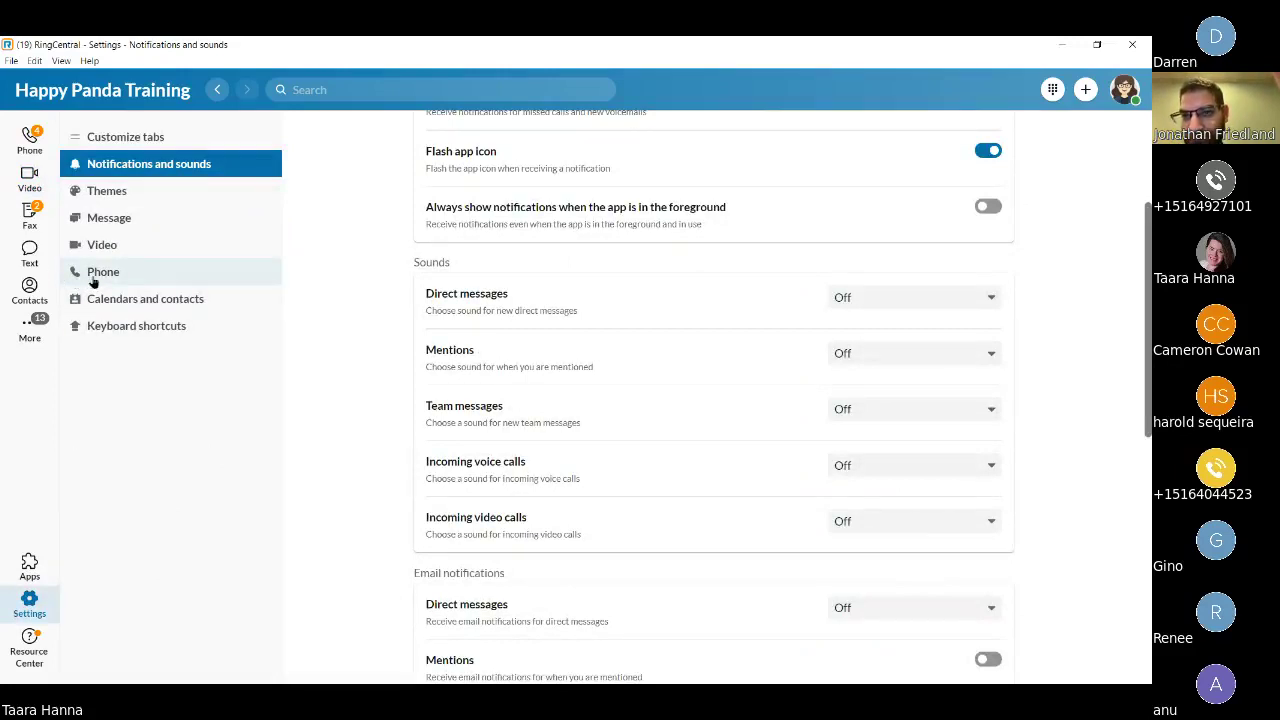
# Open the Phone settings page and edit the Call handling rules.
pyautogui.click(93, 281)
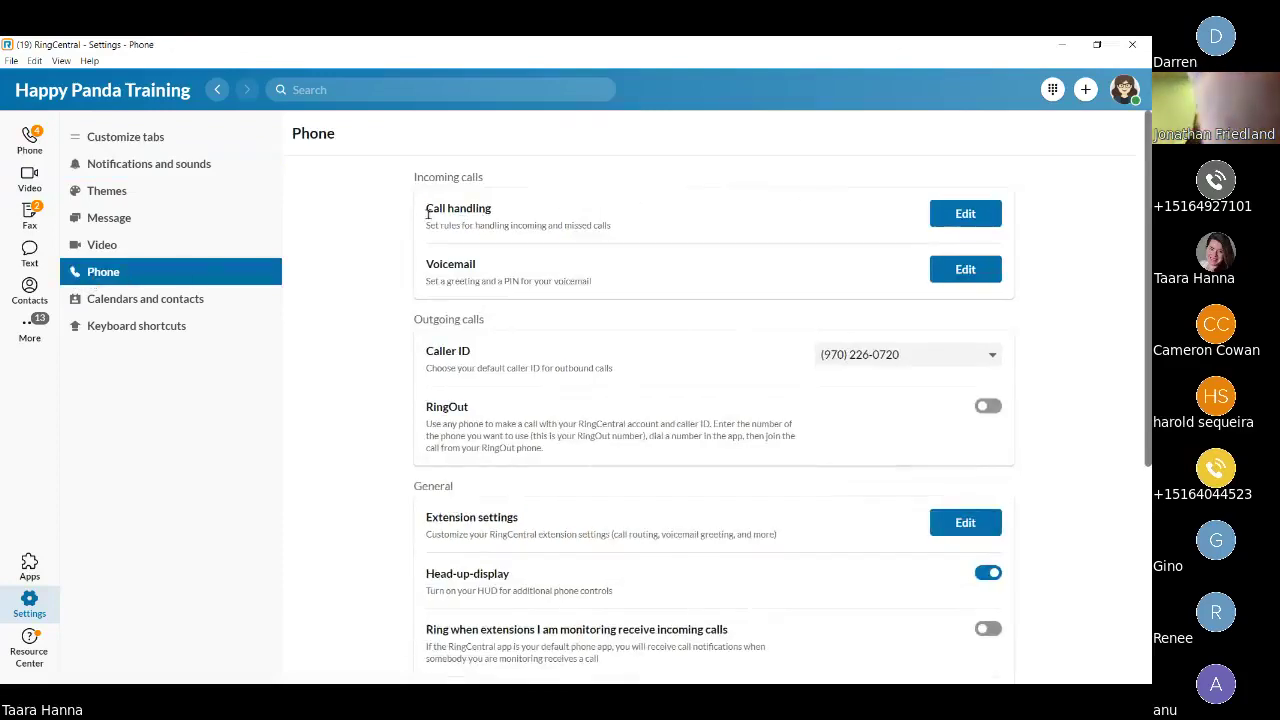
pyautogui.moveTo(428, 212); pyautogui.dragTo(497, 216)
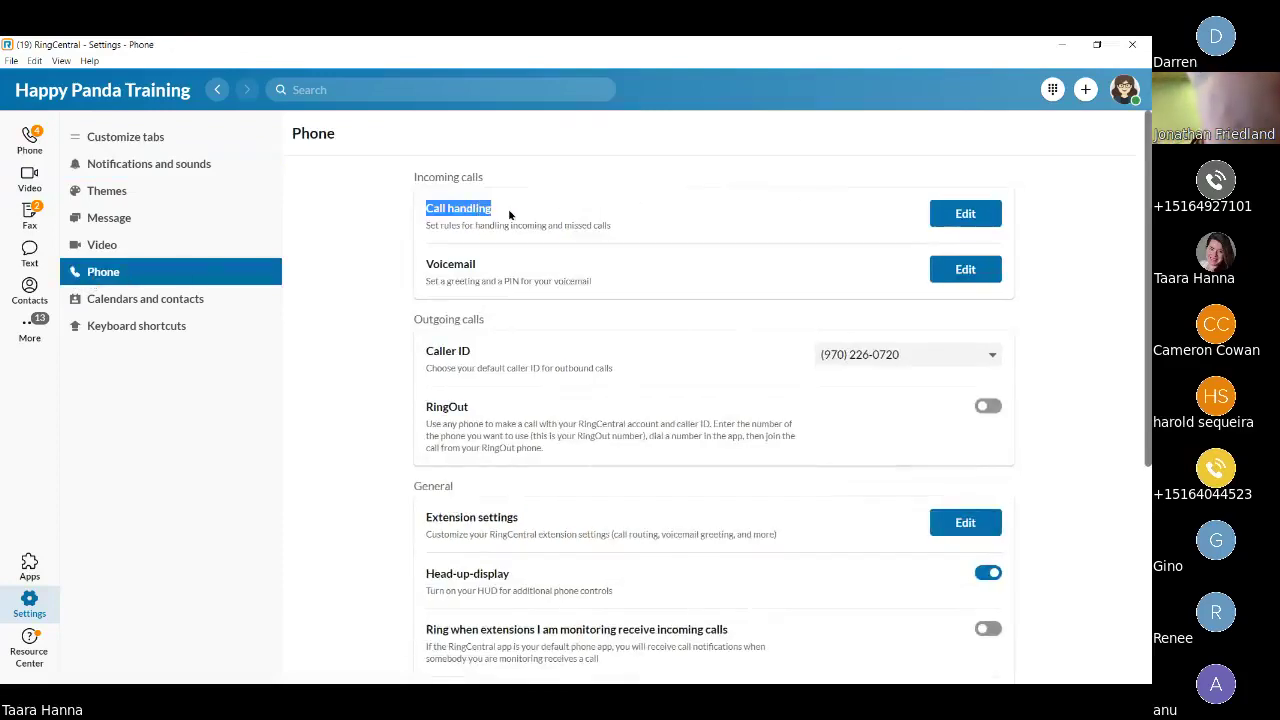
pyautogui.click(509, 214)
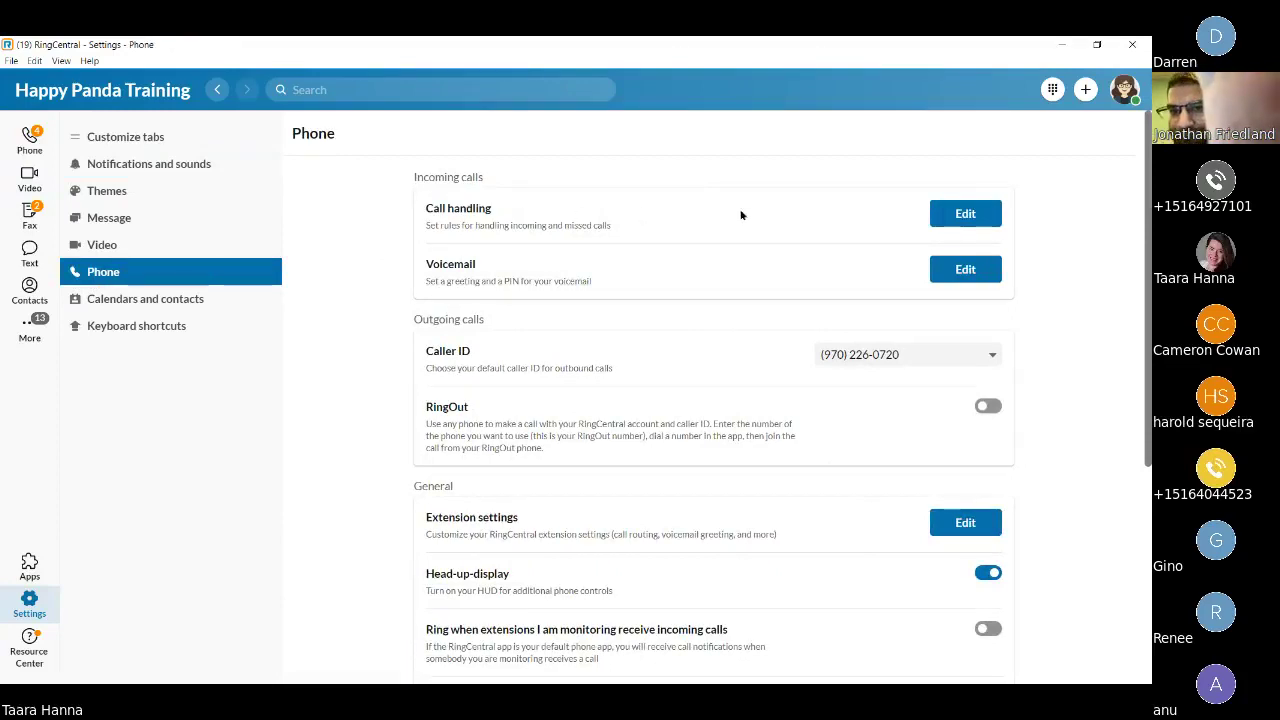
pyautogui.click(966, 214)
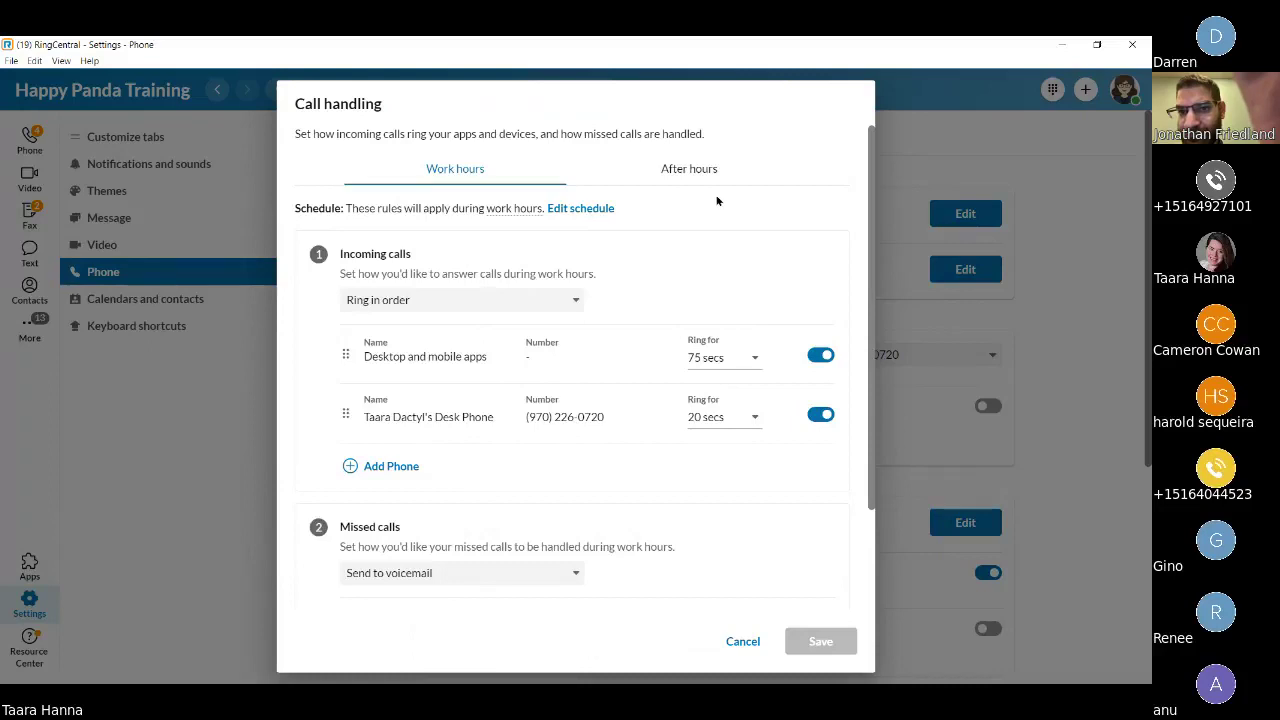
# Change Thursday's work-hours end time from 5:30 PM to 4:00 PM and save the schedule.
pyautogui.click(583, 212)
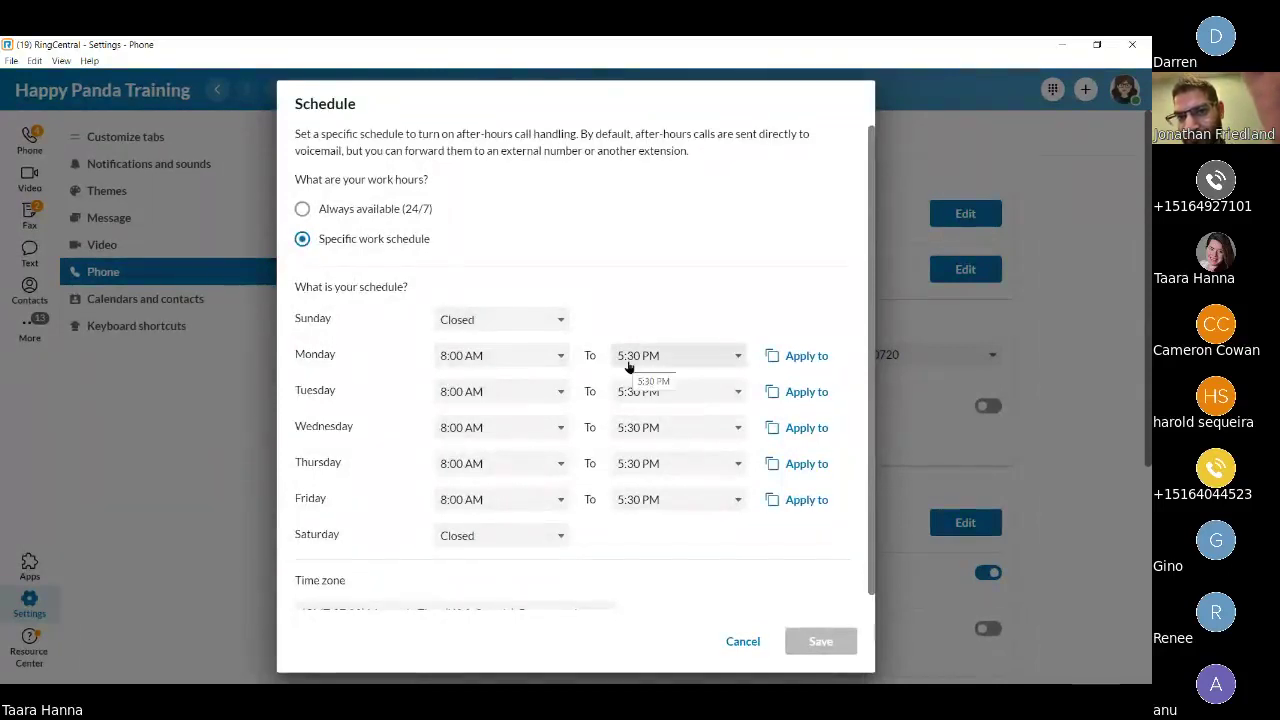
pyautogui.click(668, 465)
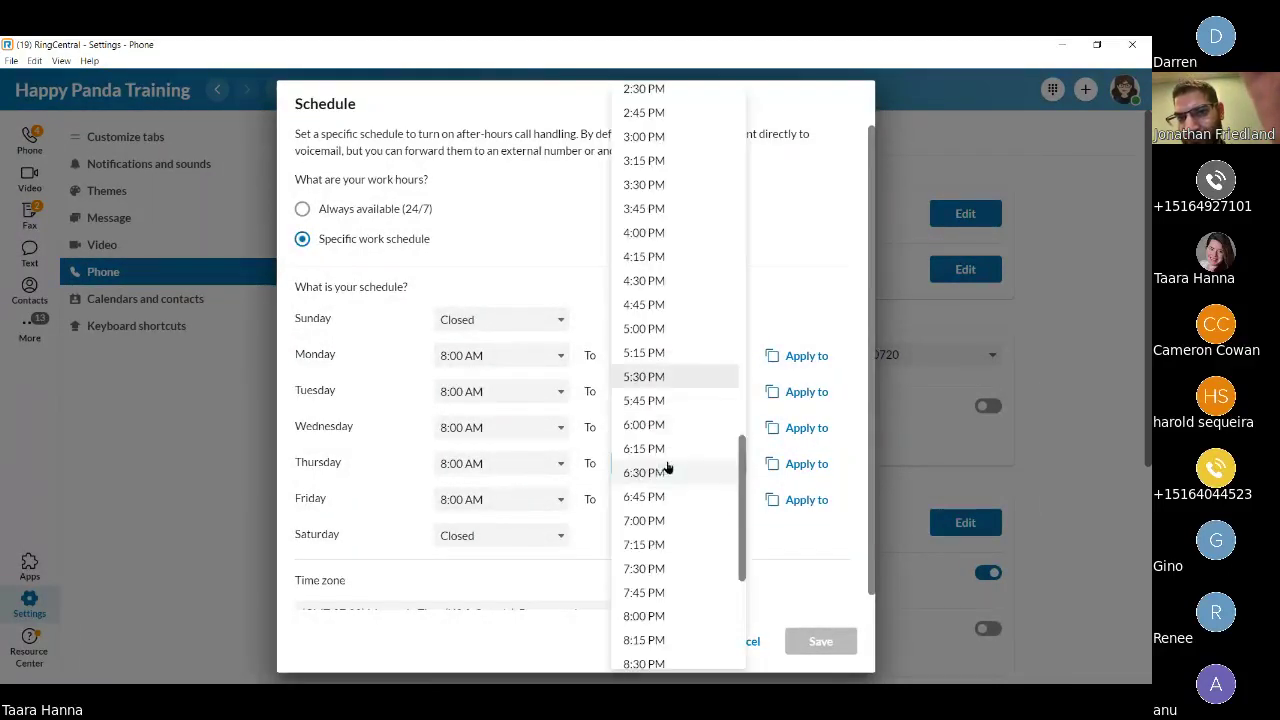
pyautogui.click(660, 233)
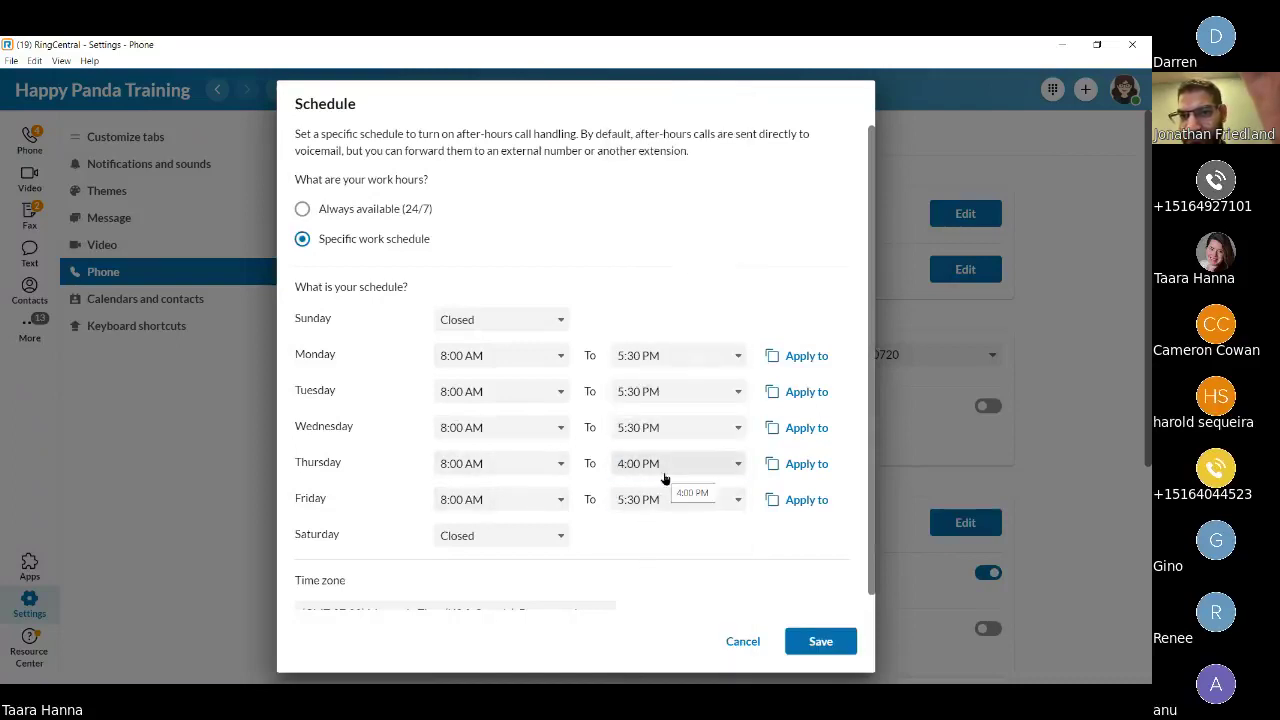
pyautogui.click(845, 642)
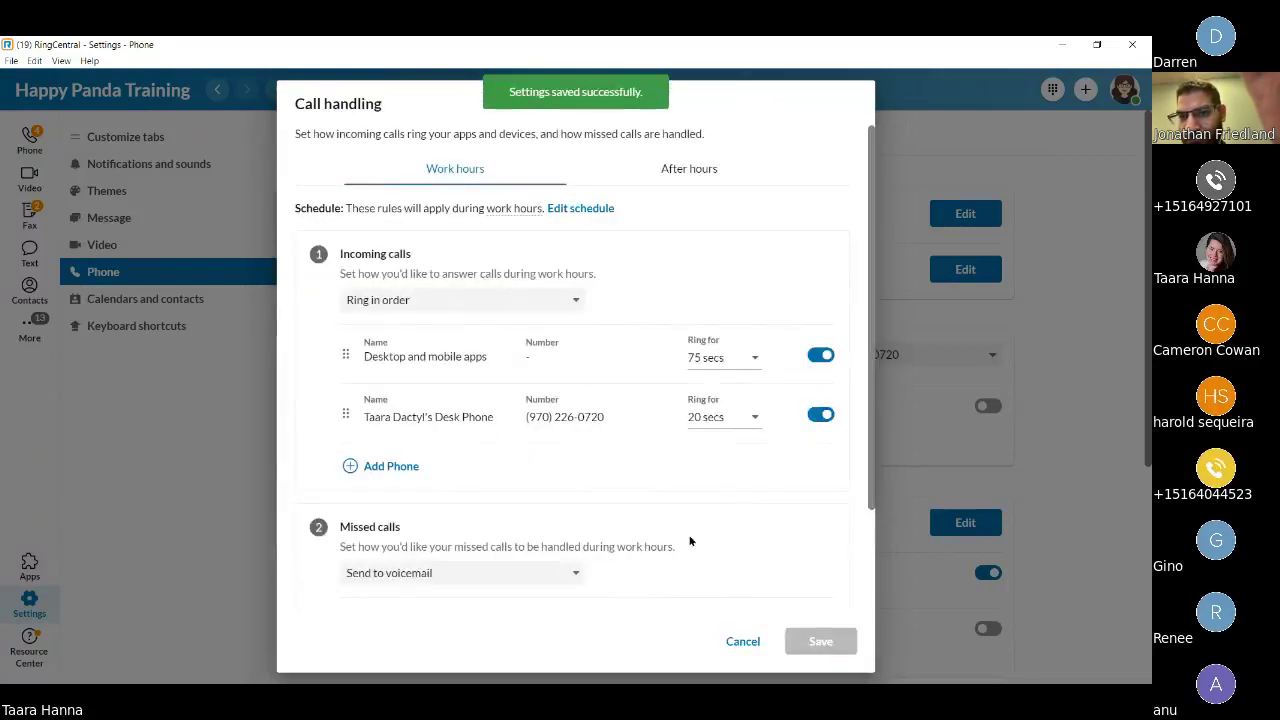
pyautogui.moveTo(338, 254); pyautogui.dragTo(427, 257)
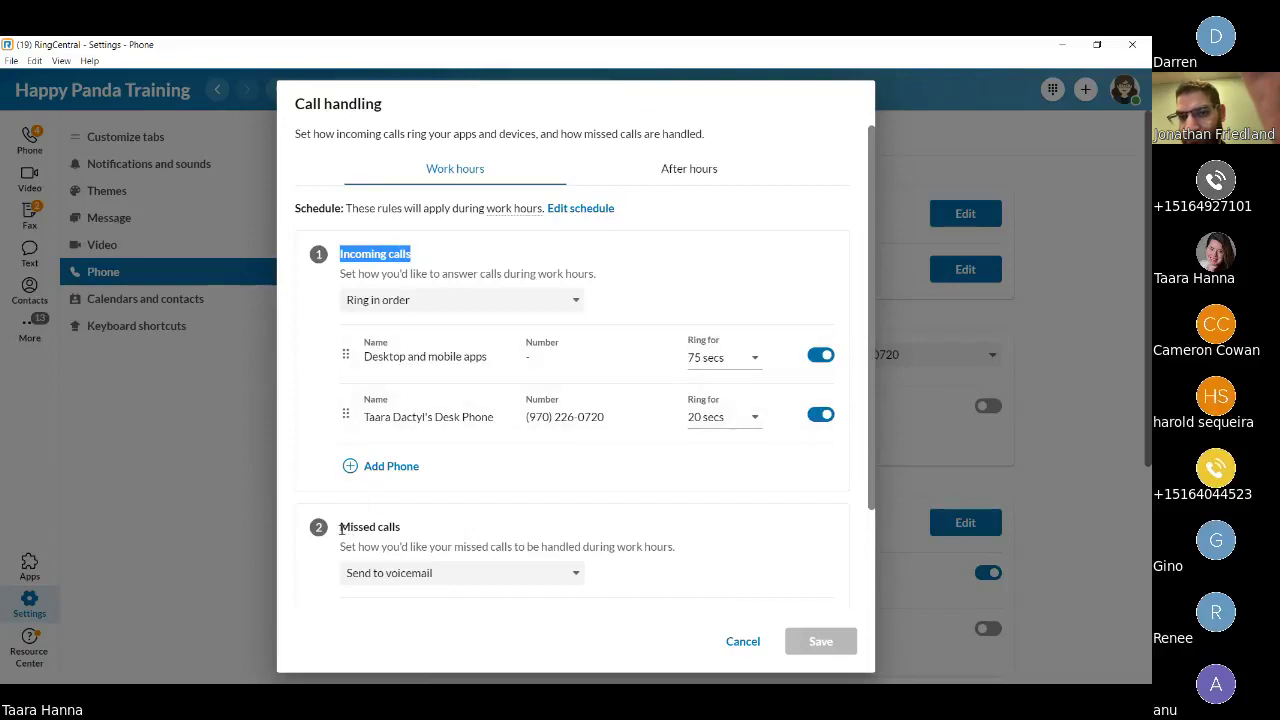
pyautogui.moveTo(341, 528); pyautogui.dragTo(408, 533)
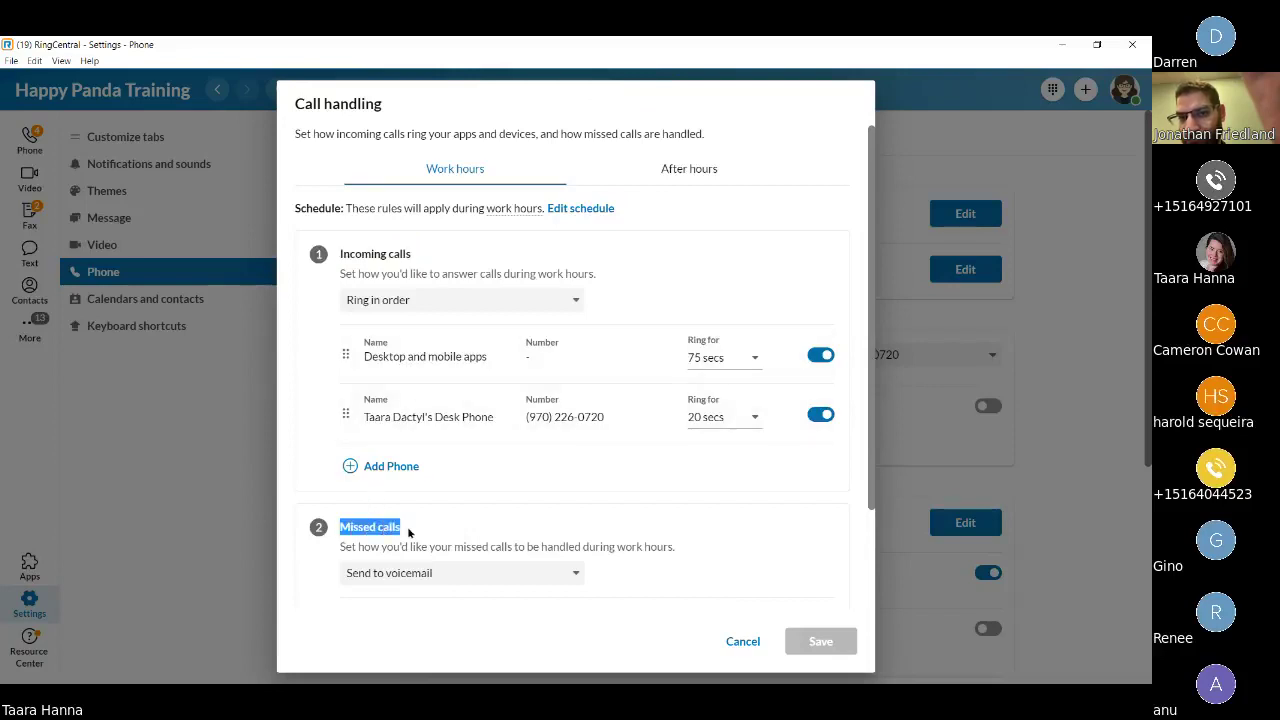
pyautogui.click(328, 296)
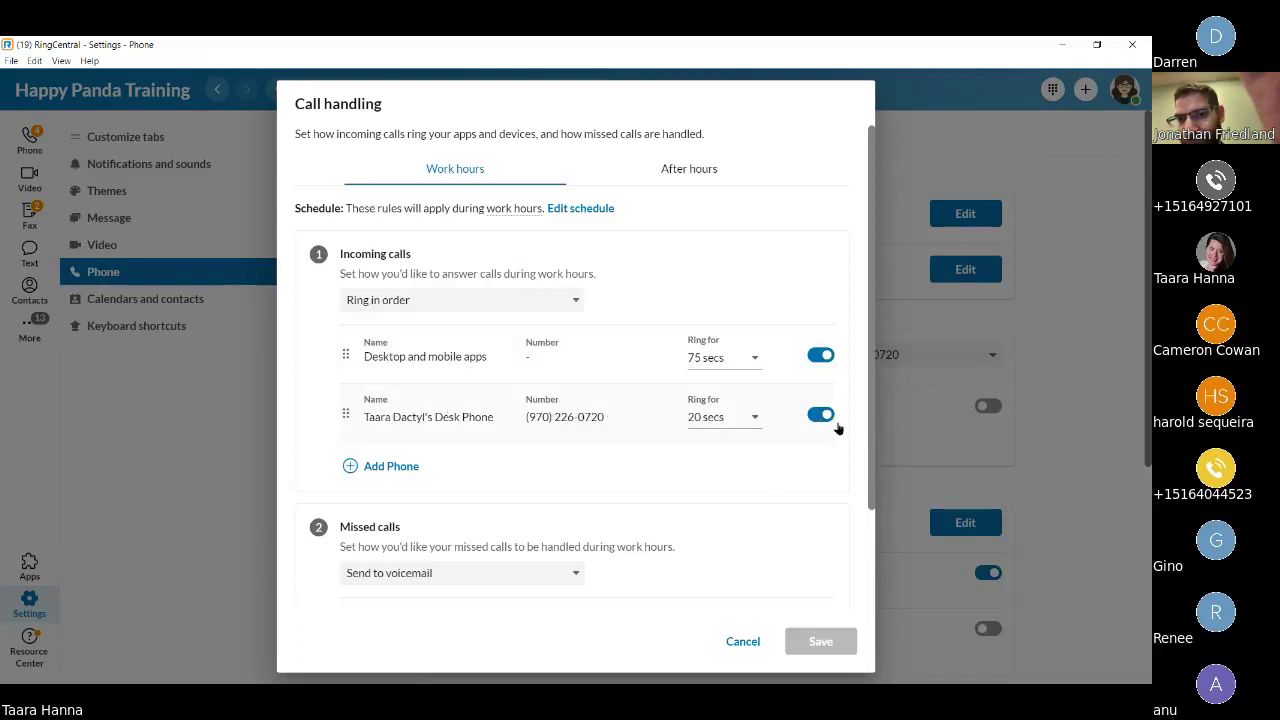
# Move Desk Phone above Desktop and mobile apps and set incoming calls to Ring all at once.
pyautogui.moveTo(353, 415); pyautogui.dragTo(348, 338)
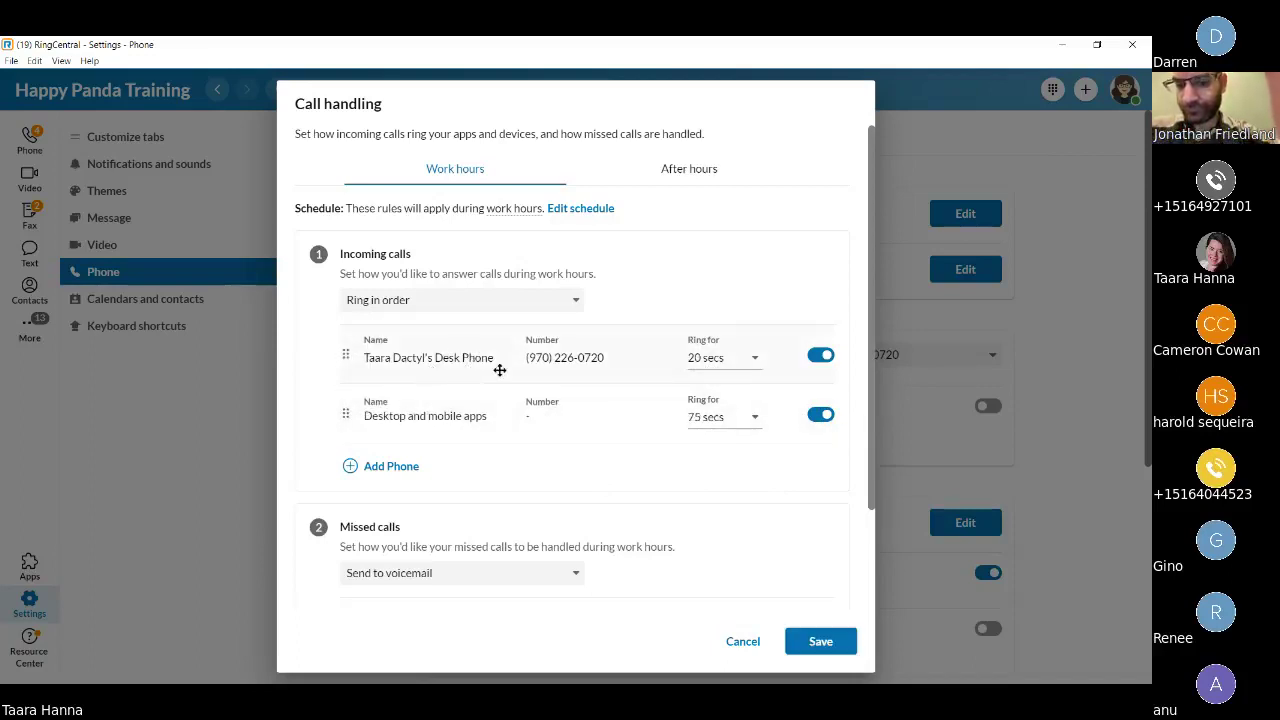
pyautogui.click(480, 300)
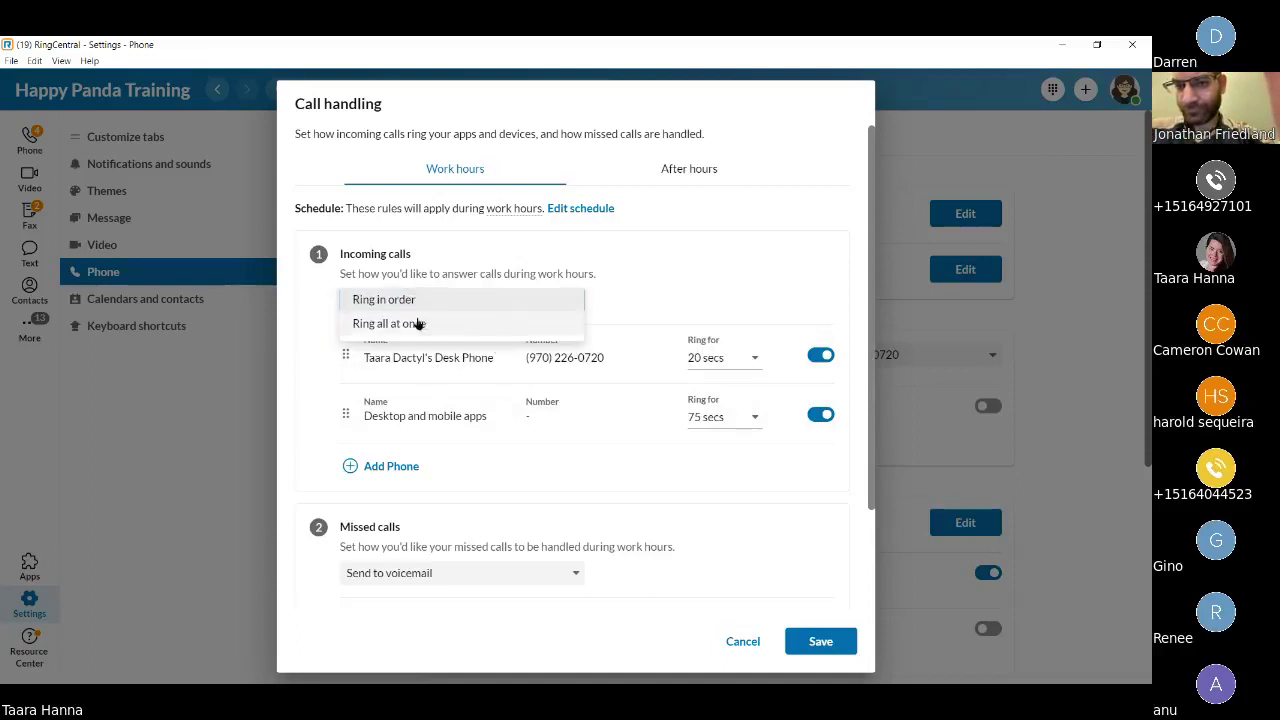
pyautogui.click(412, 328)
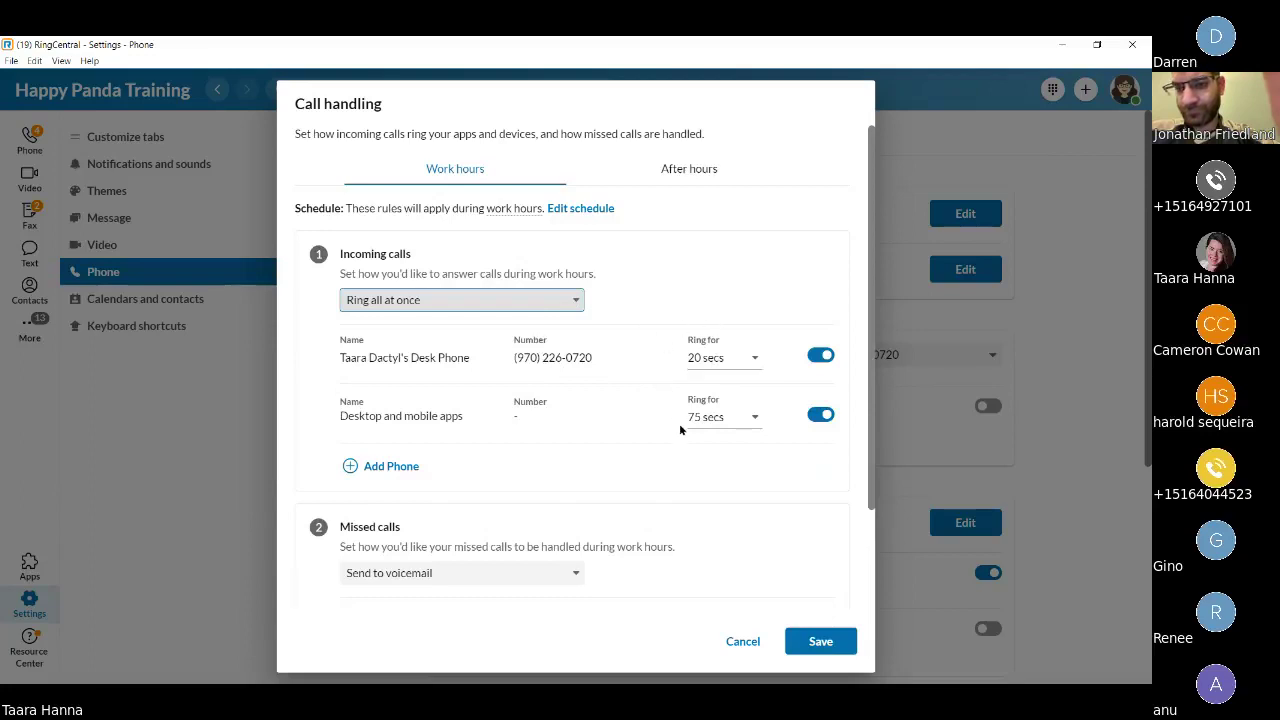
# Keep the Desktop and mobile apps ringing for 75 secs.
pyautogui.moveTo(348, 417); pyautogui.dragTo(475, 425)
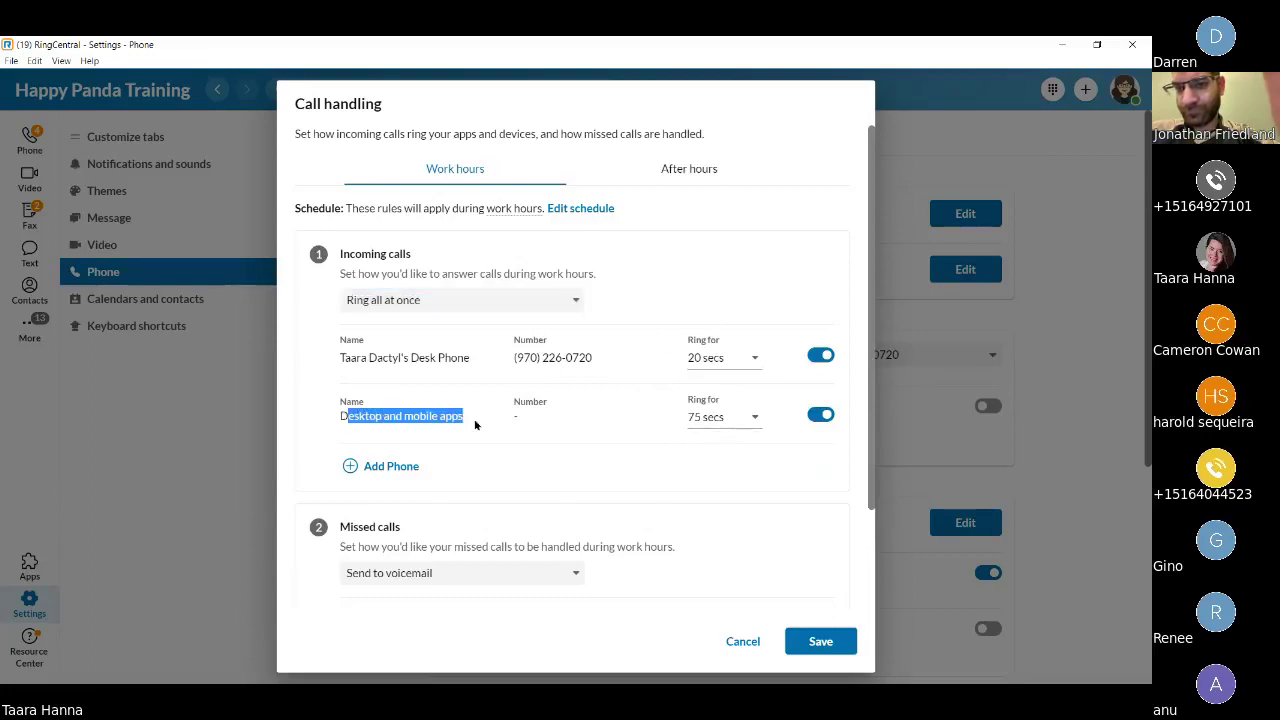
pyautogui.click(532, 427)
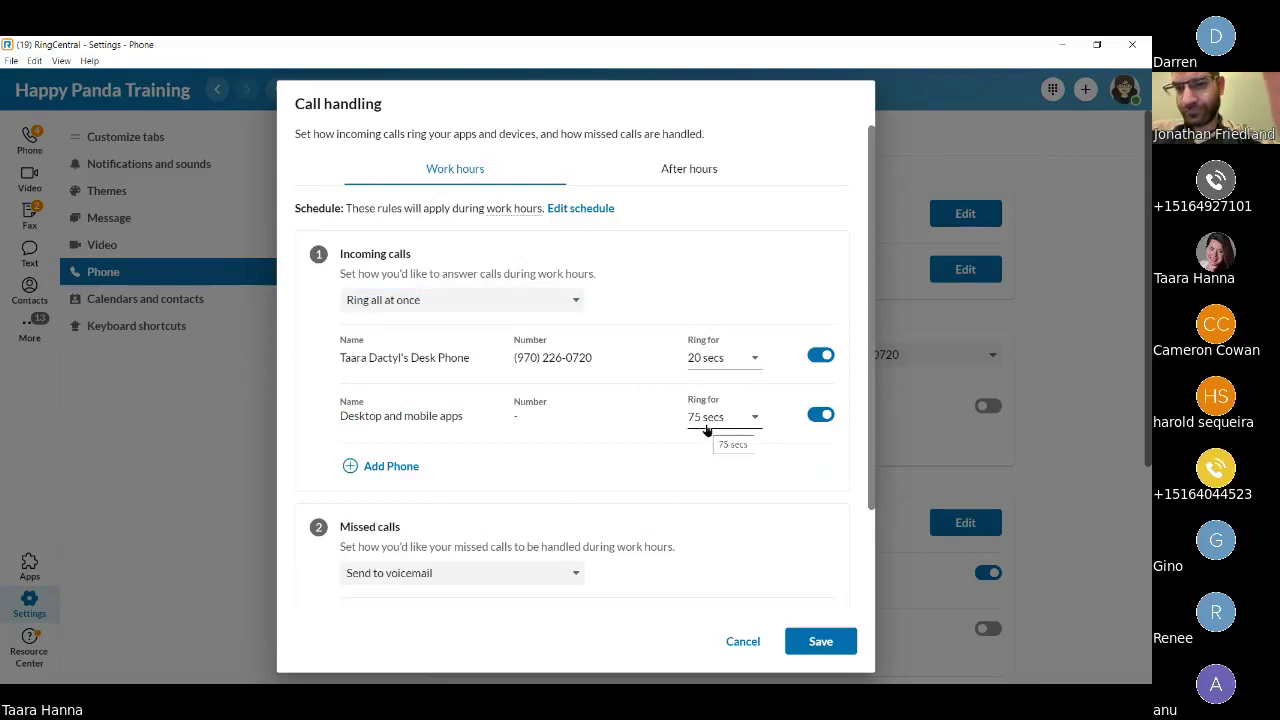
pyautogui.click(706, 430)
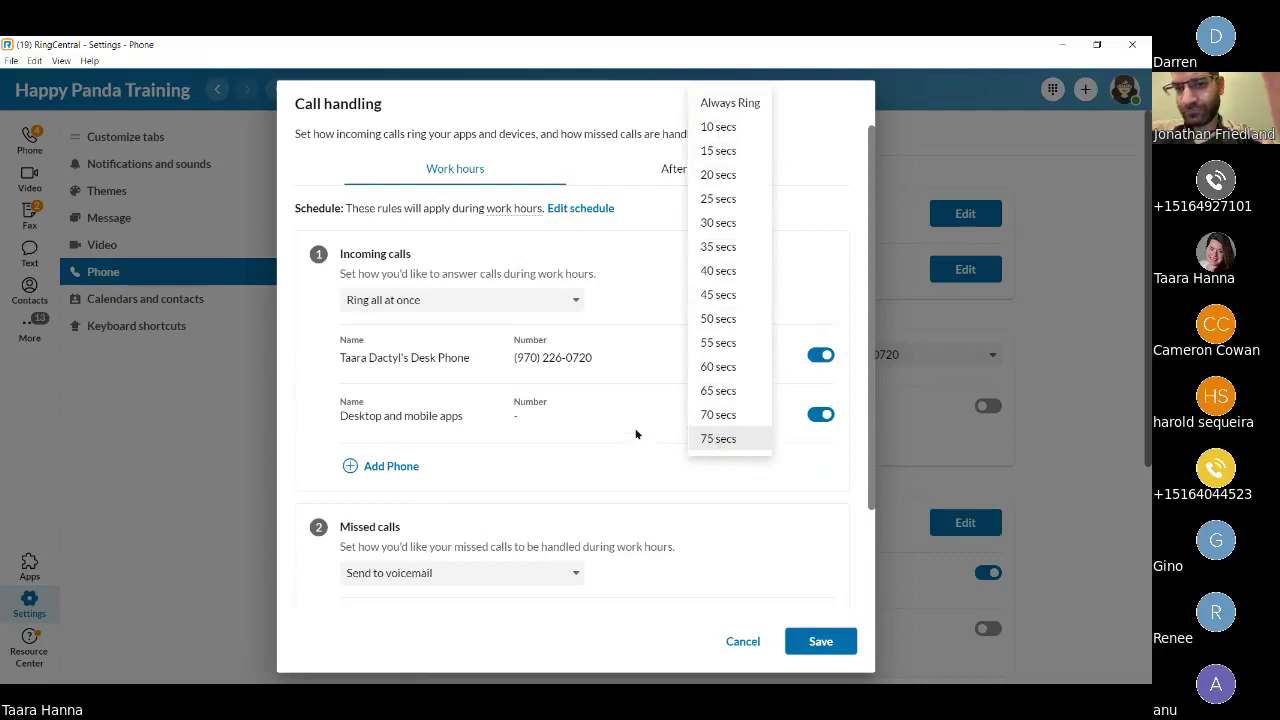
pyautogui.click(719, 441)
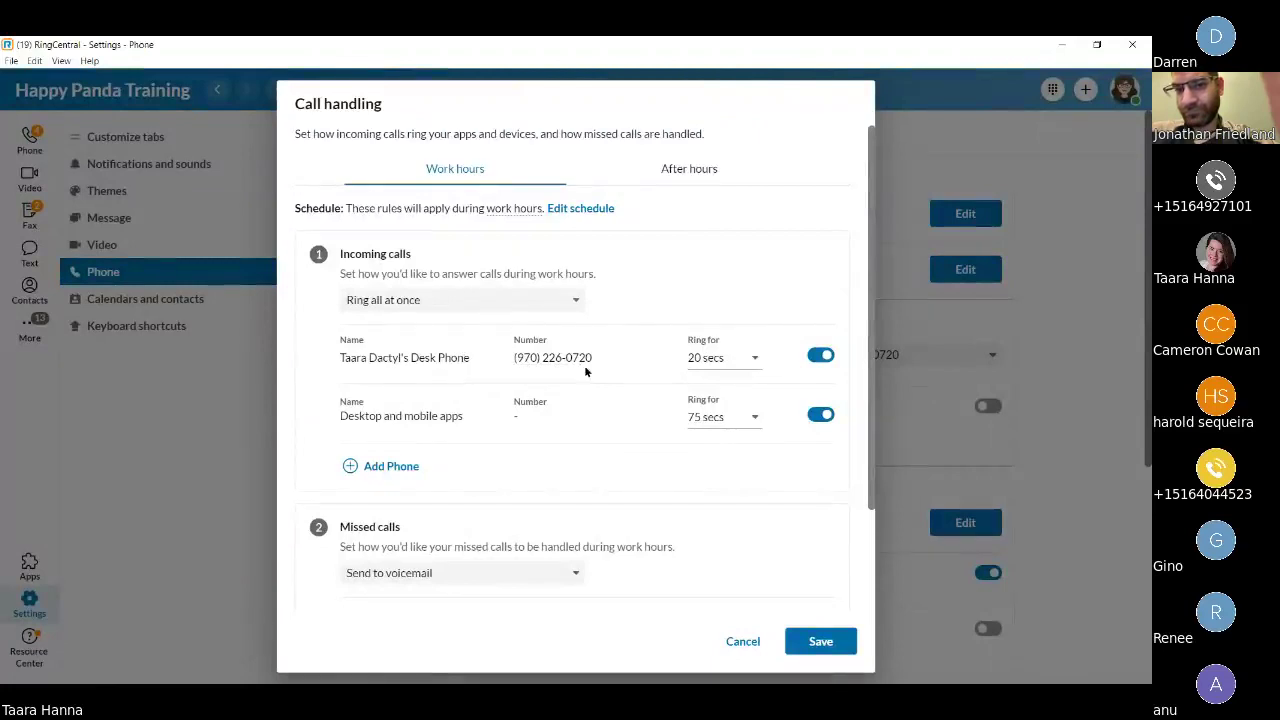
# Switch off the Desk Phone for work hours and add a new phone row to the ring list.
pyautogui.click(822, 356)
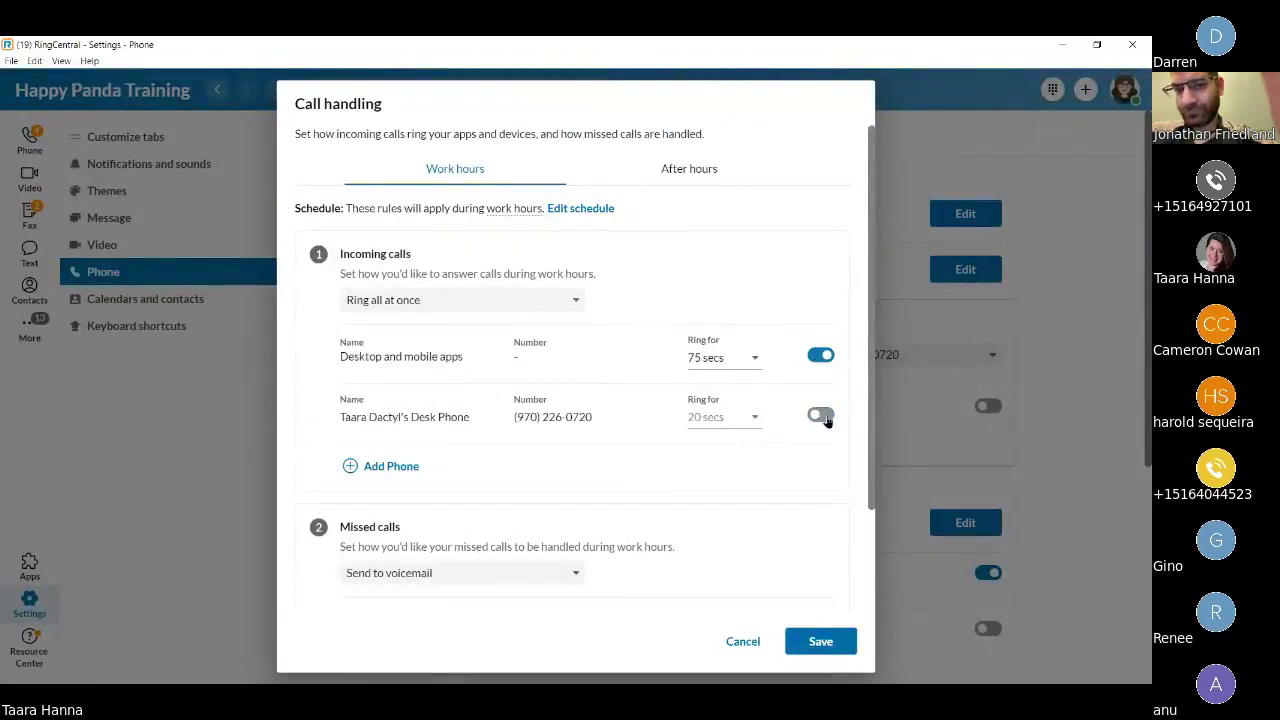
pyautogui.moveTo(474, 418); pyautogui.dragTo(410, 418)
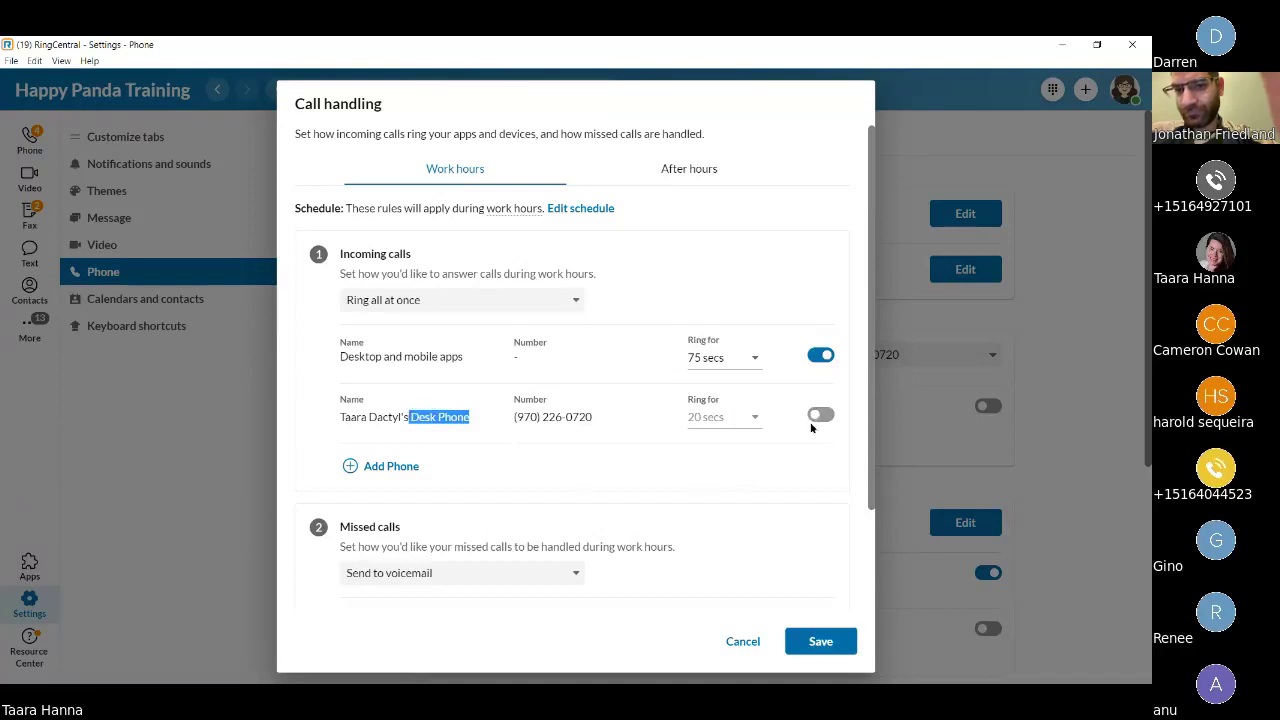
pyautogui.click(410, 431)
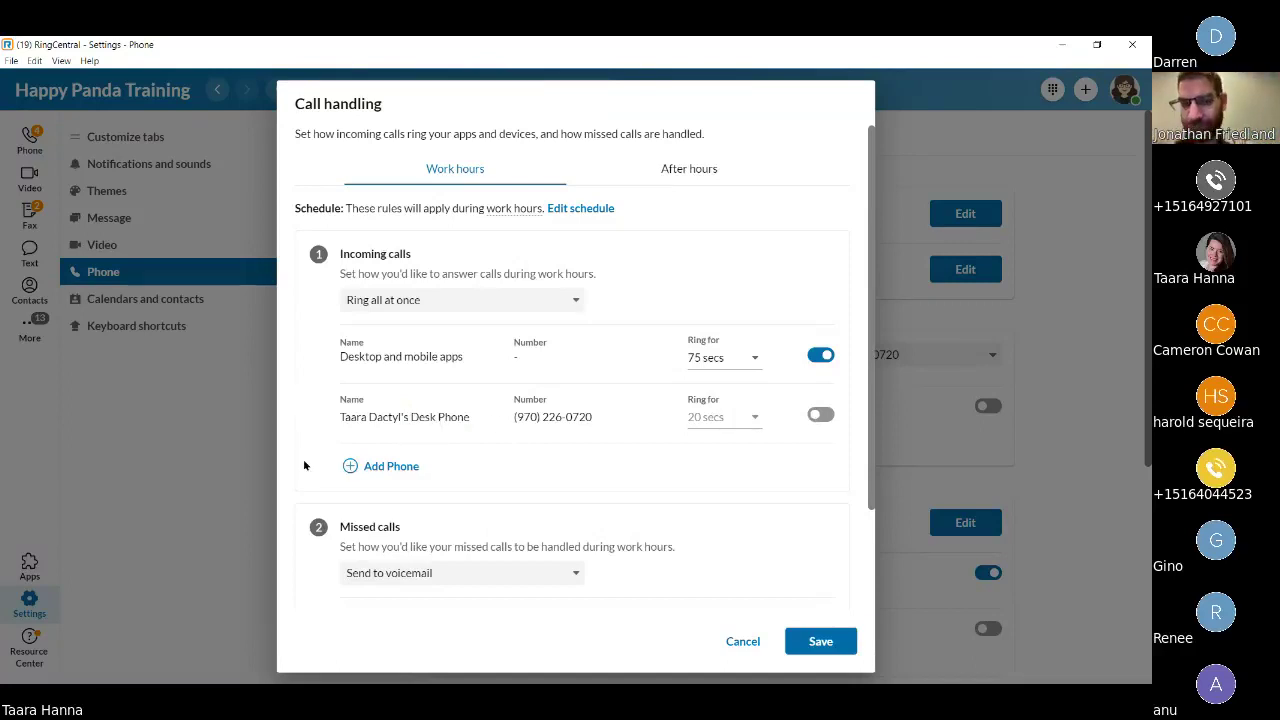
pyautogui.click(349, 471)
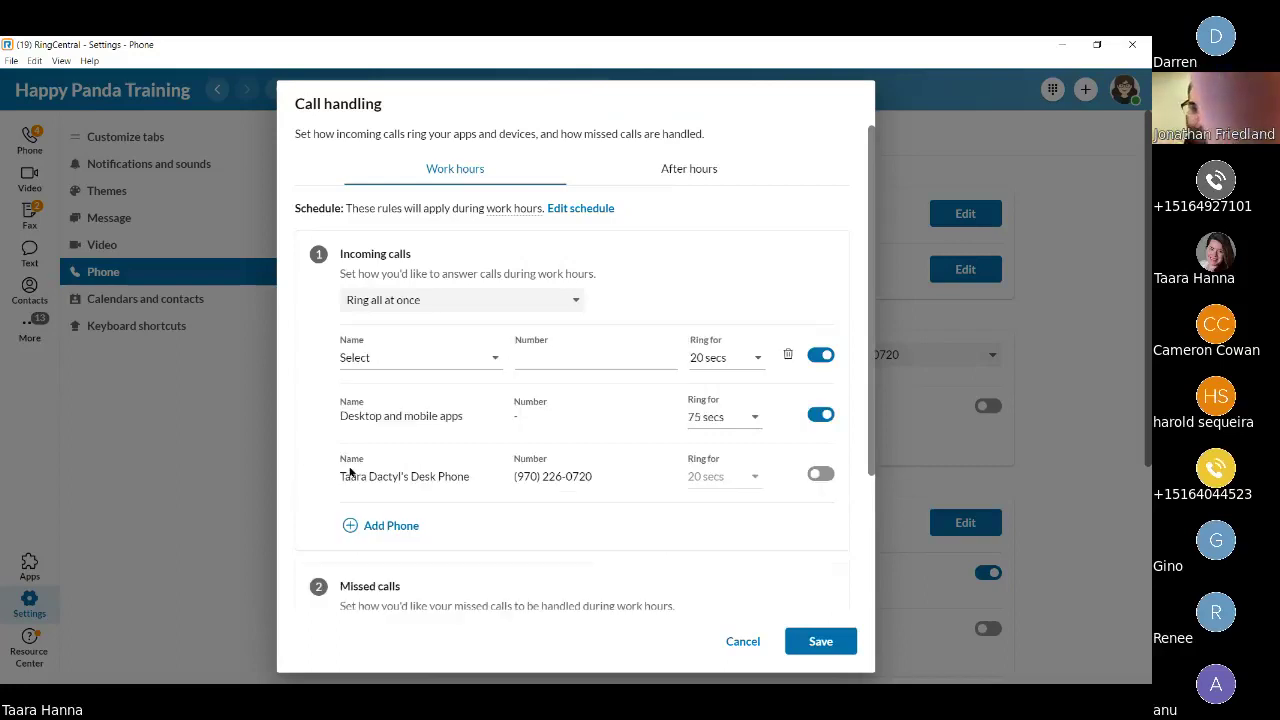
# Give the new phone the custom name 'Home Line' and enter the home phone number.
pyautogui.click(370, 357)
pyautogui.click(381, 366)
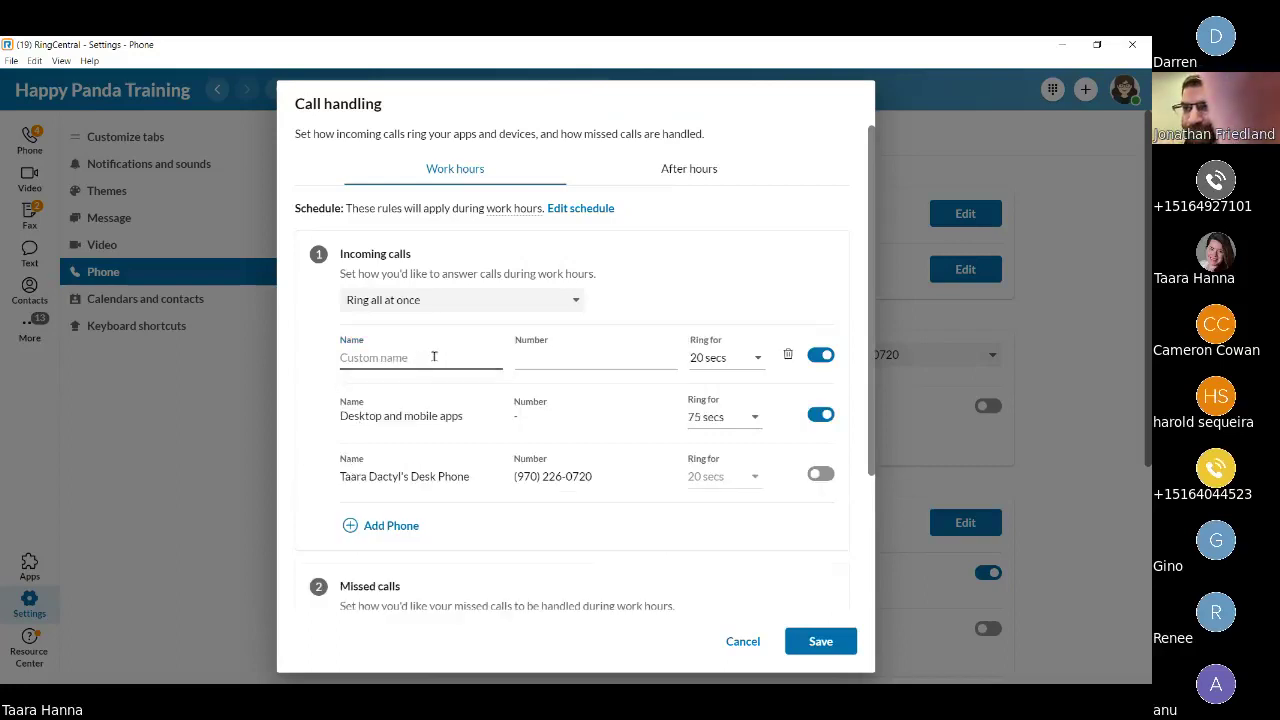
pyautogui.write('Home Line')
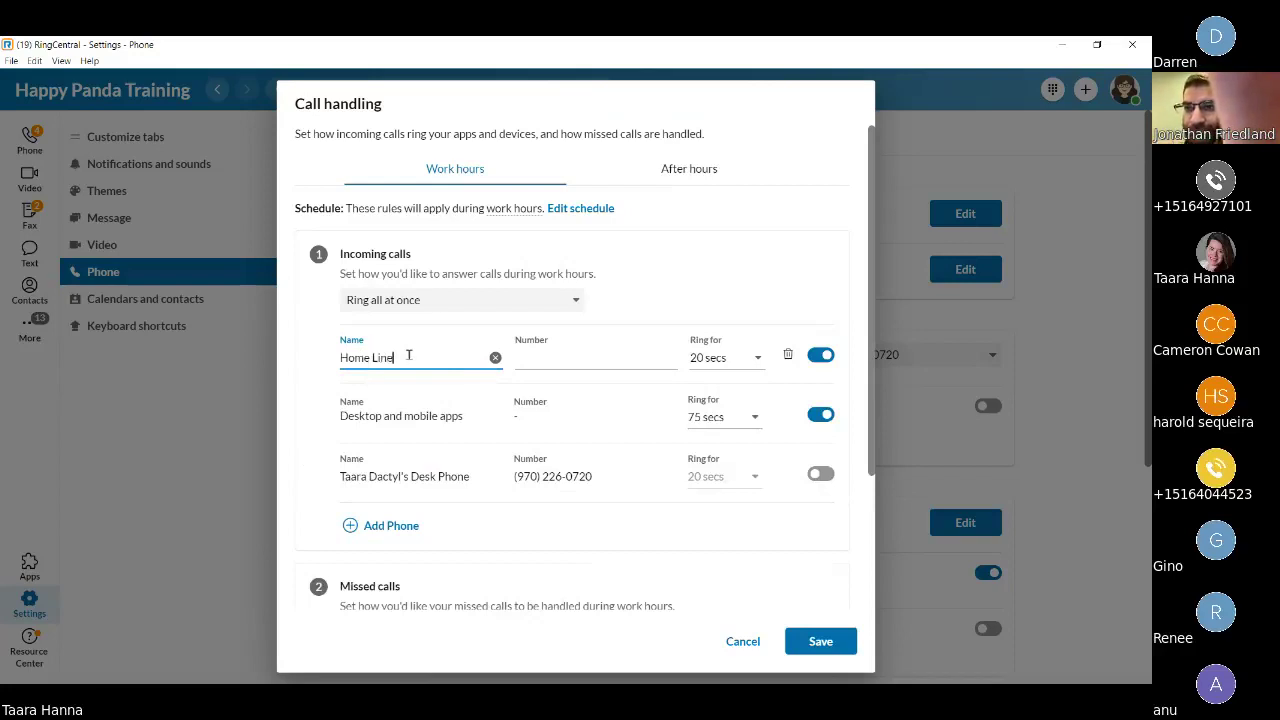
pyautogui.press('Tab')
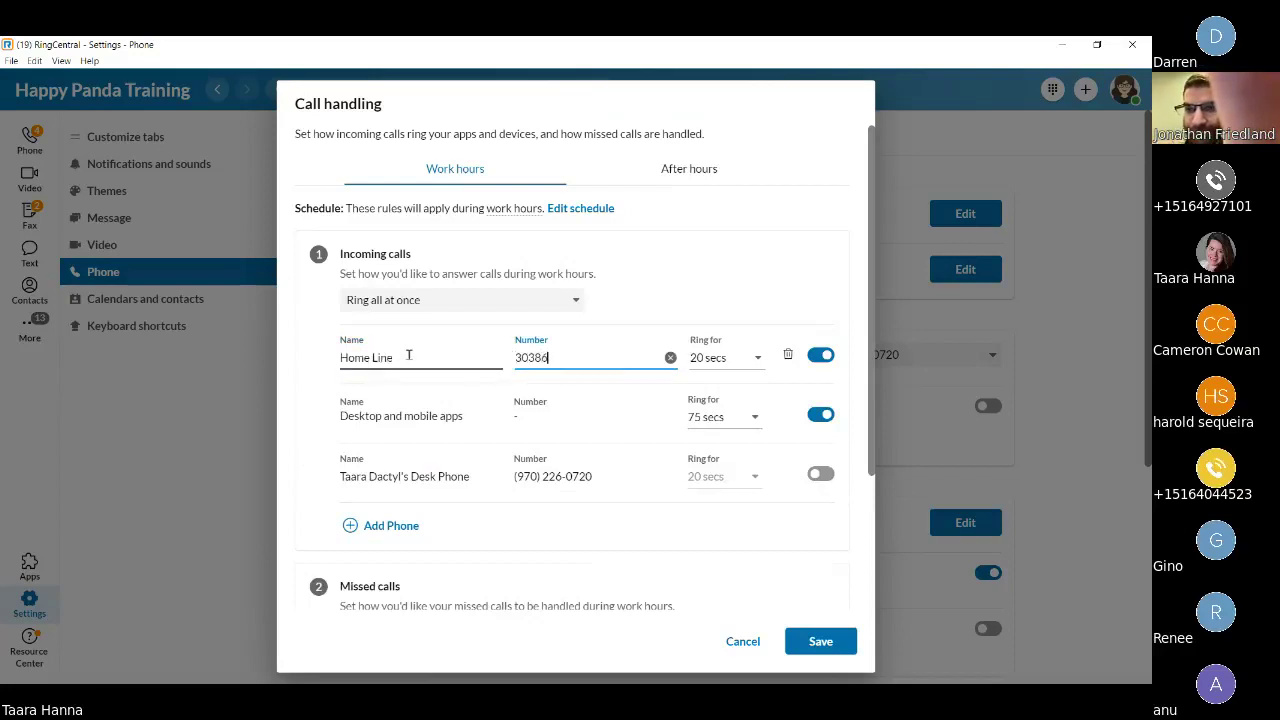
pyautogui.press('Tab')
pyautogui.press('Tab')
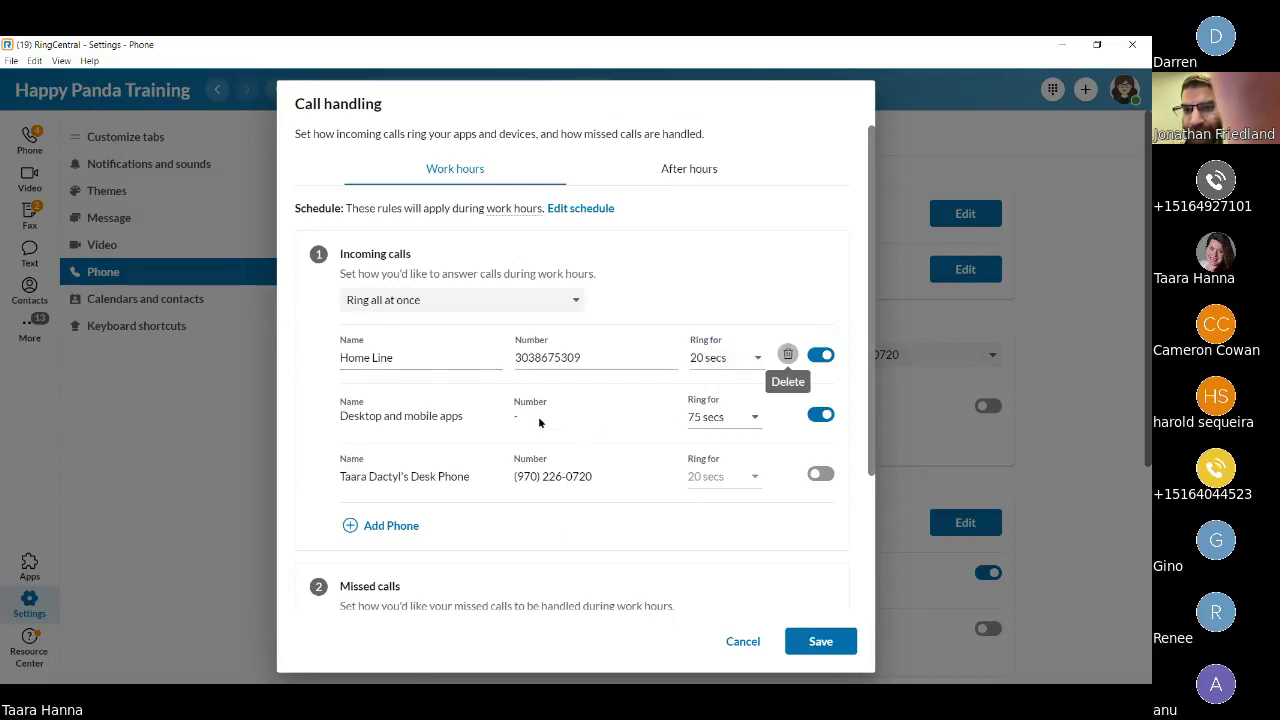
pyautogui.click(662, 293)
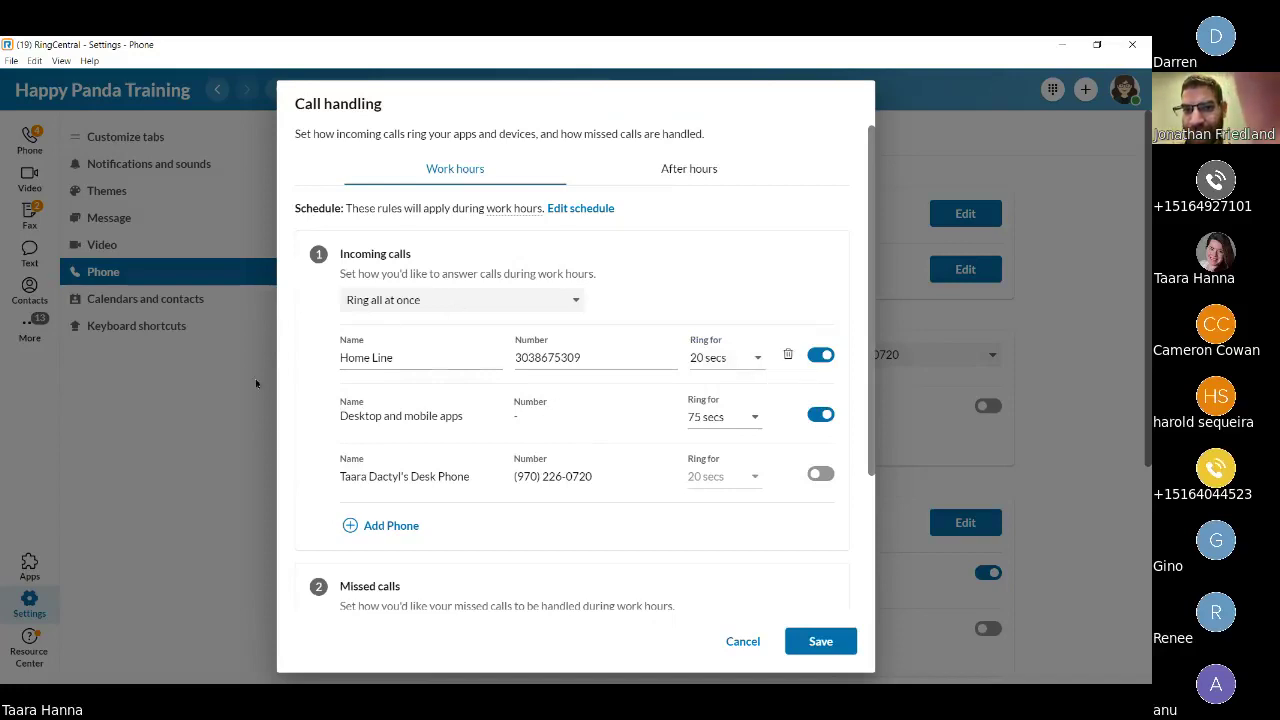
# Leave missed work-hour calls on Send to voicemail and open the work-hours voicemail greeting settings.
pyautogui.scroll(-2, 480, 515)
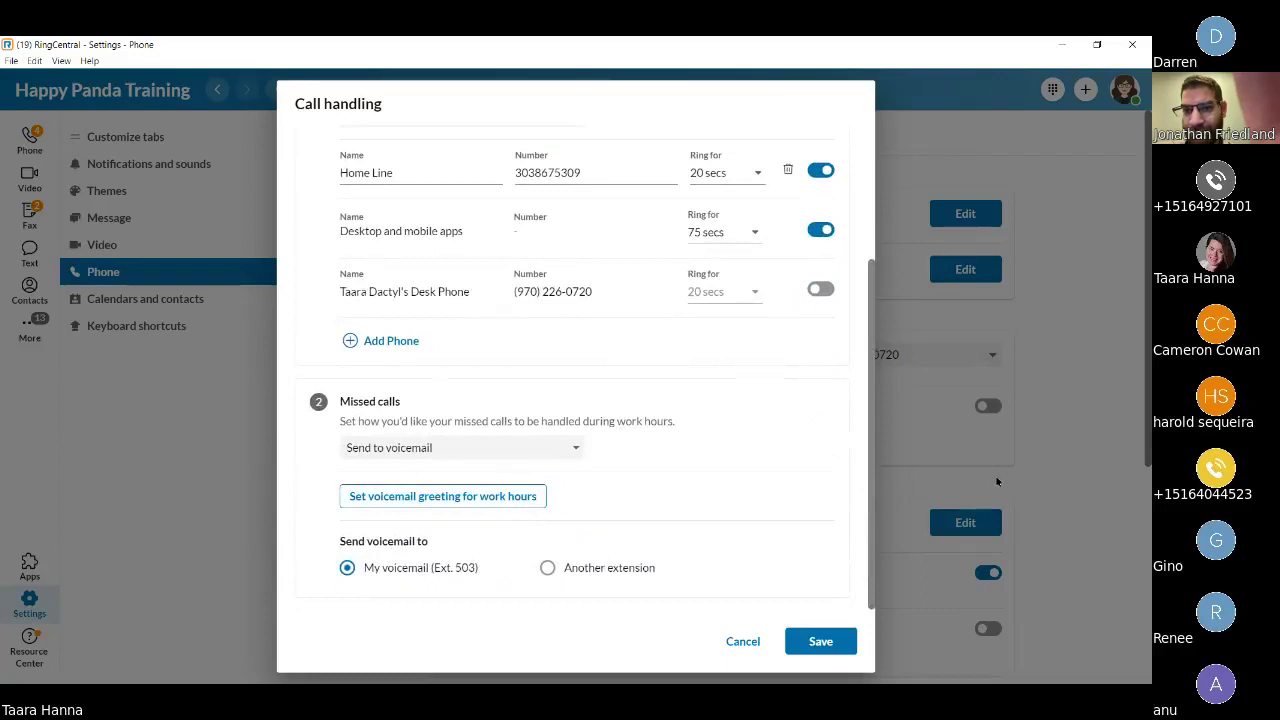
pyautogui.click(387, 452)
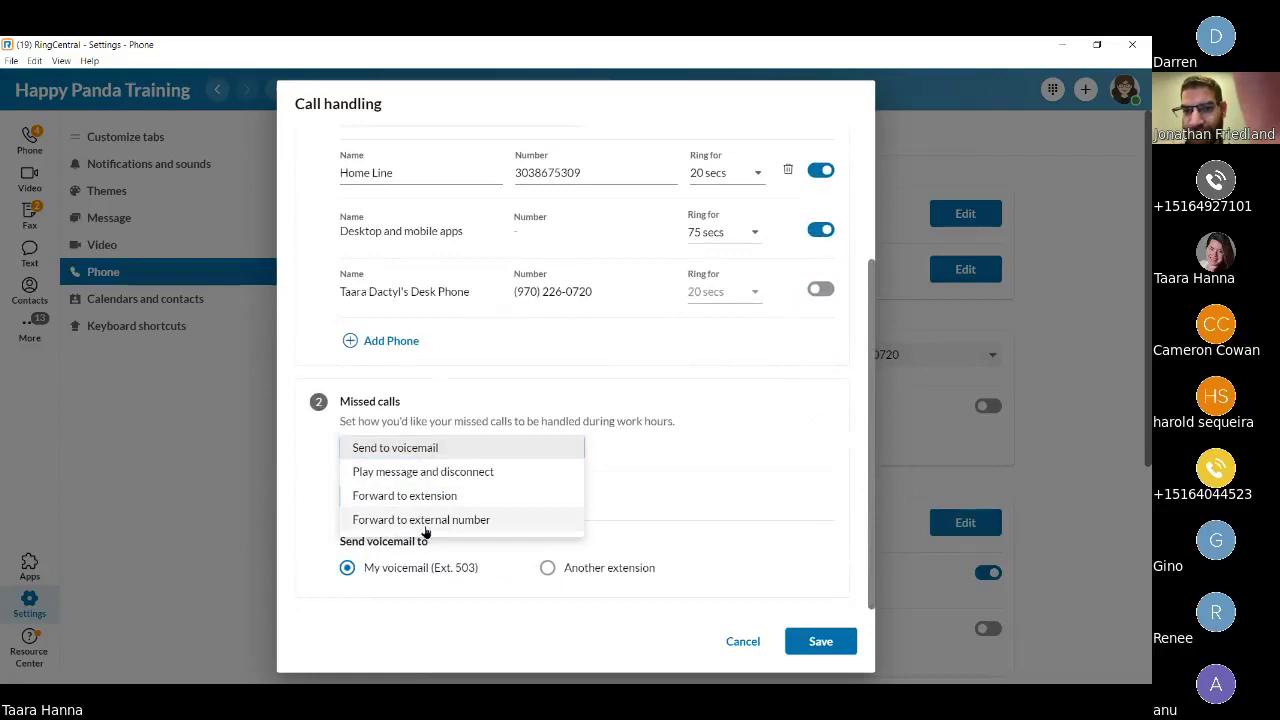
pyautogui.click(307, 446)
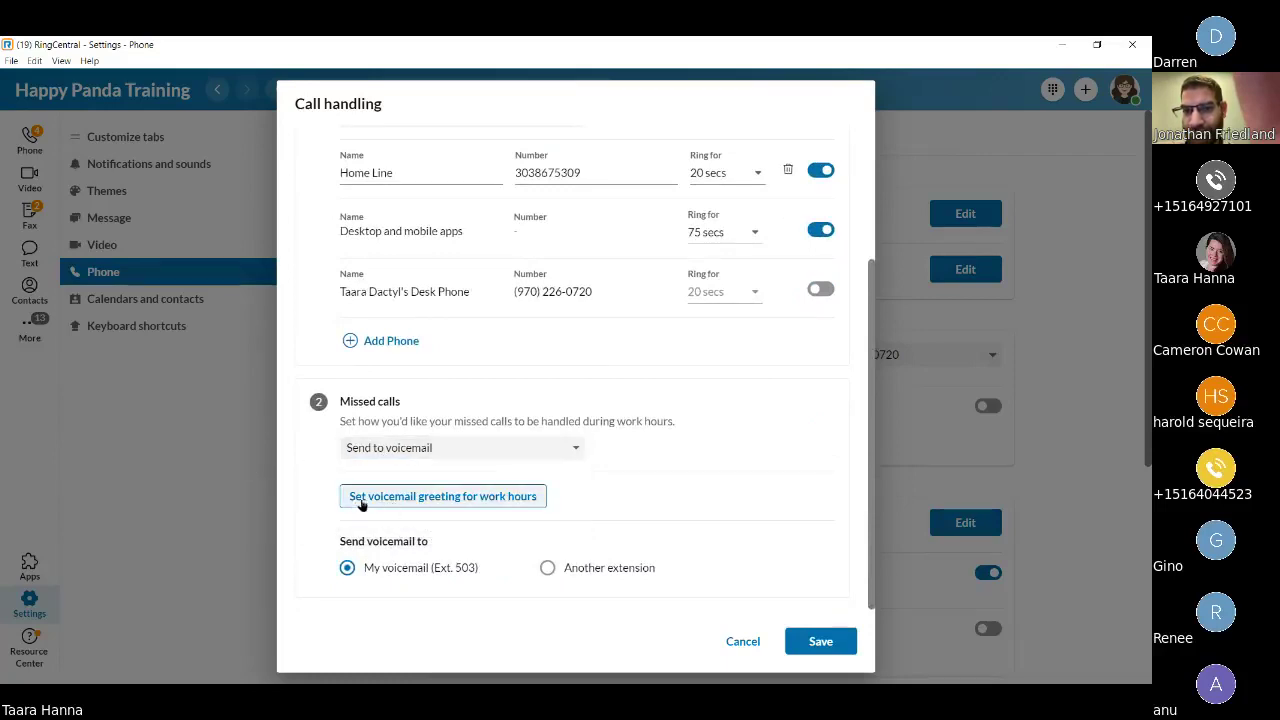
pyautogui.click(406, 497)
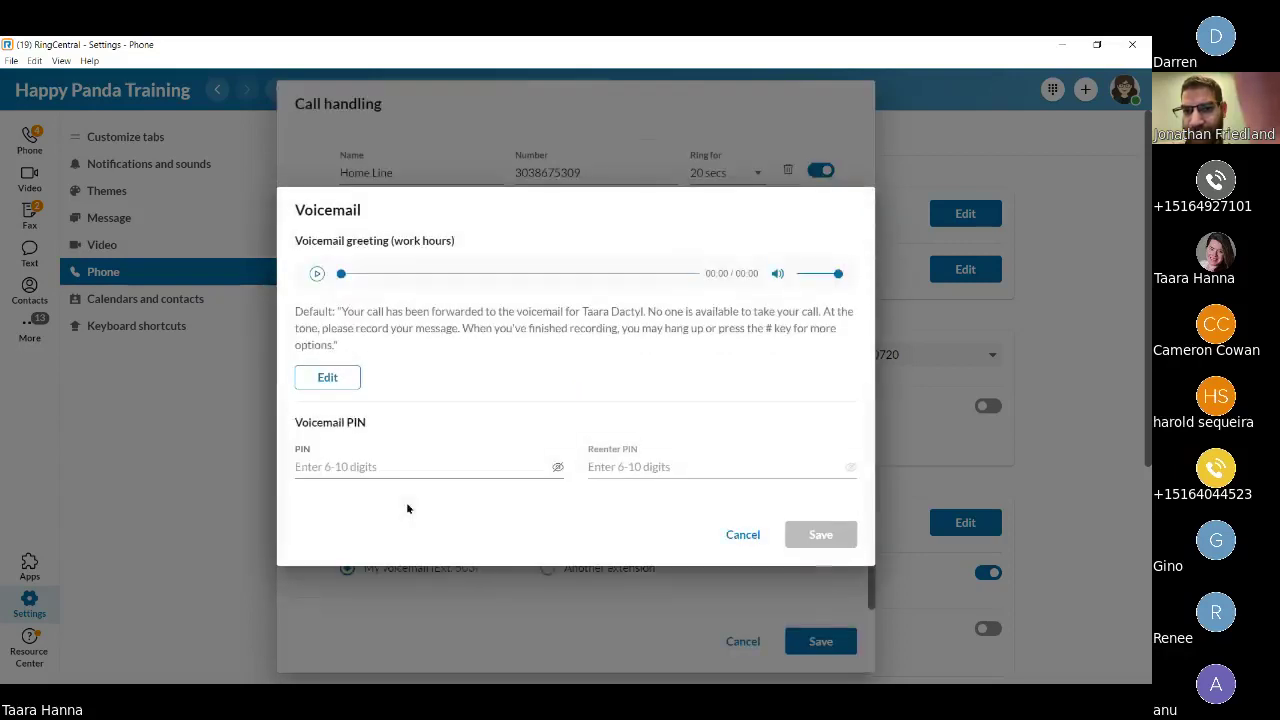
# Preview the Phone, Microphone and Importing greeting options, then cancel the recorder and Voicemail dialog unchanged.
pyautogui.click(309, 380)
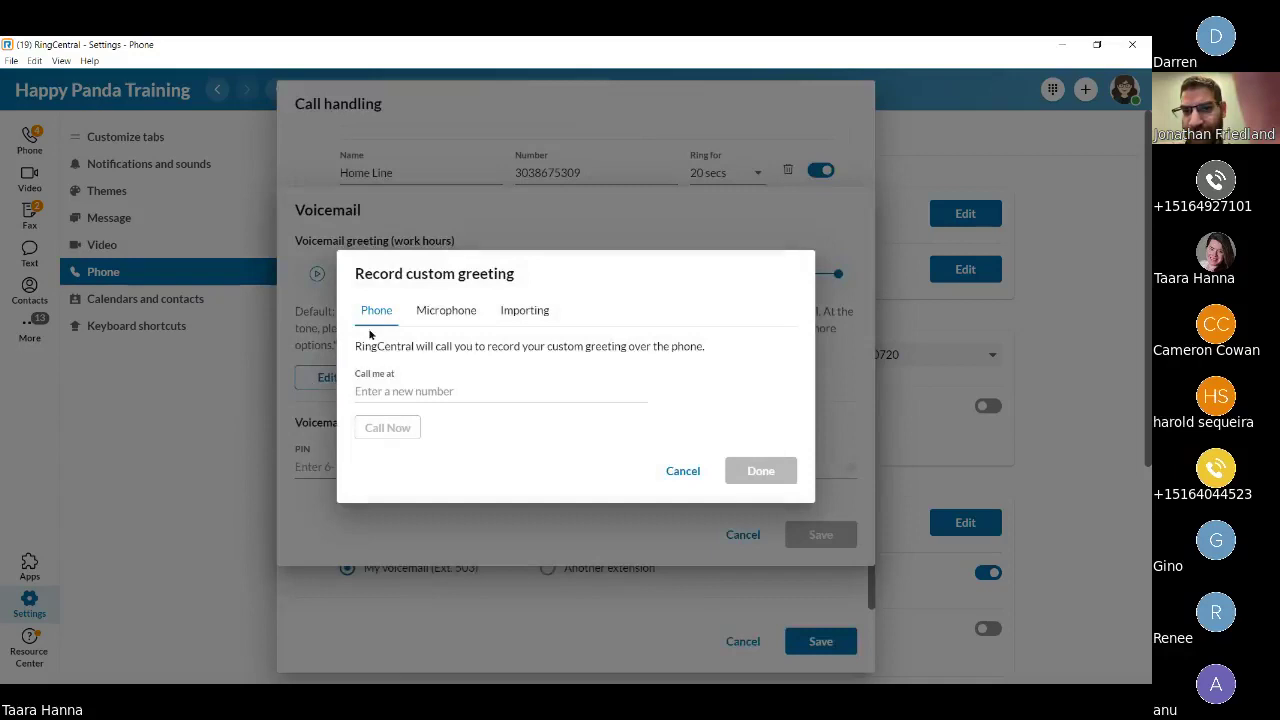
pyautogui.click(530, 320)
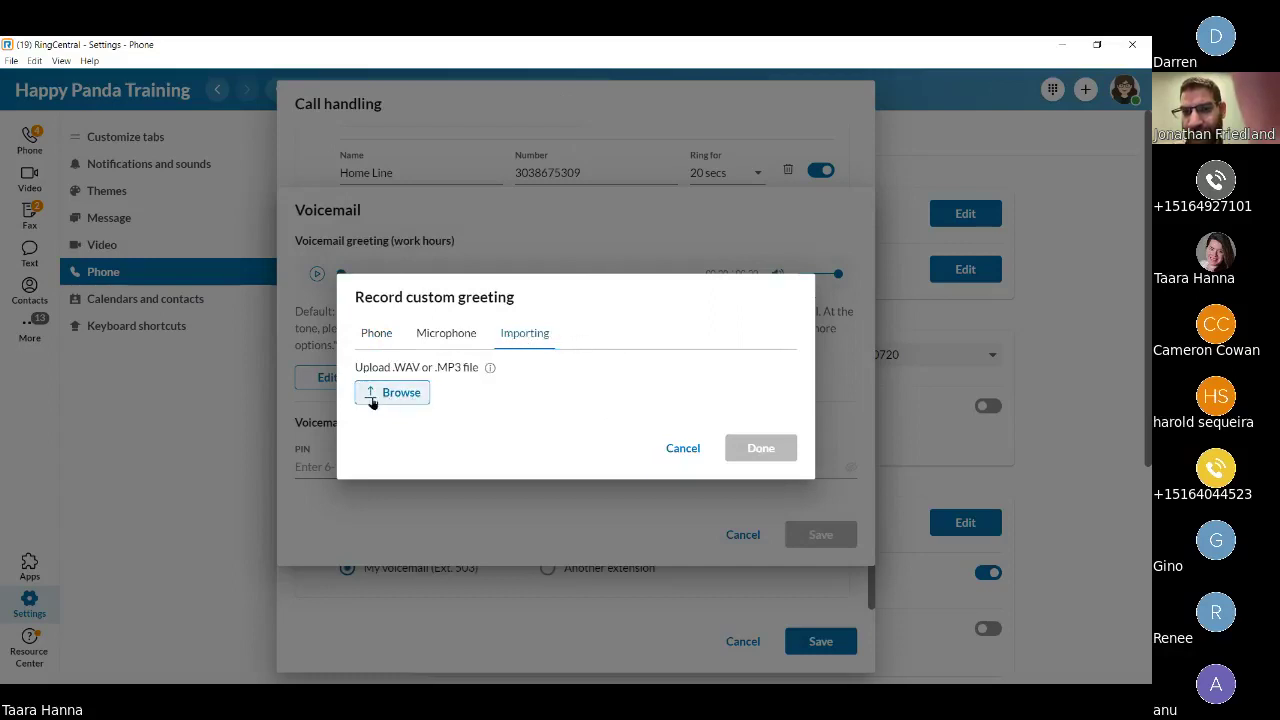
pyautogui.click(684, 446)
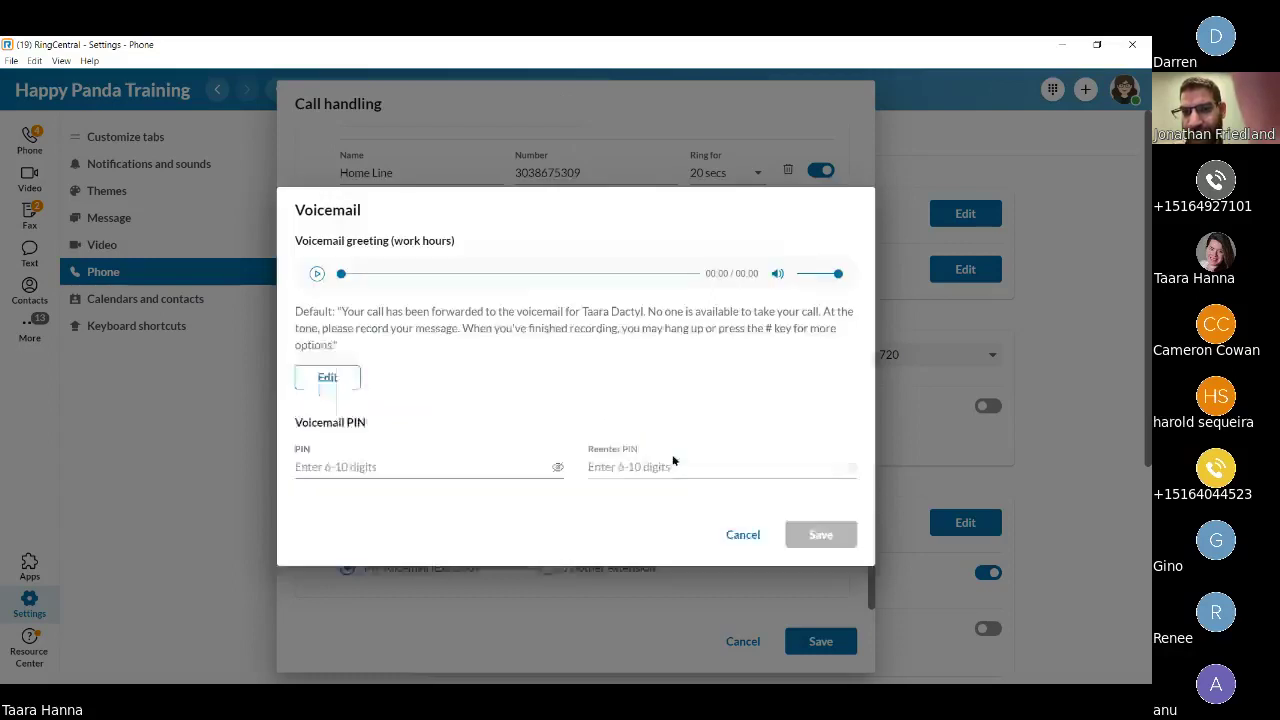
pyautogui.moveTo(378, 426); pyautogui.dragTo(294, 422)
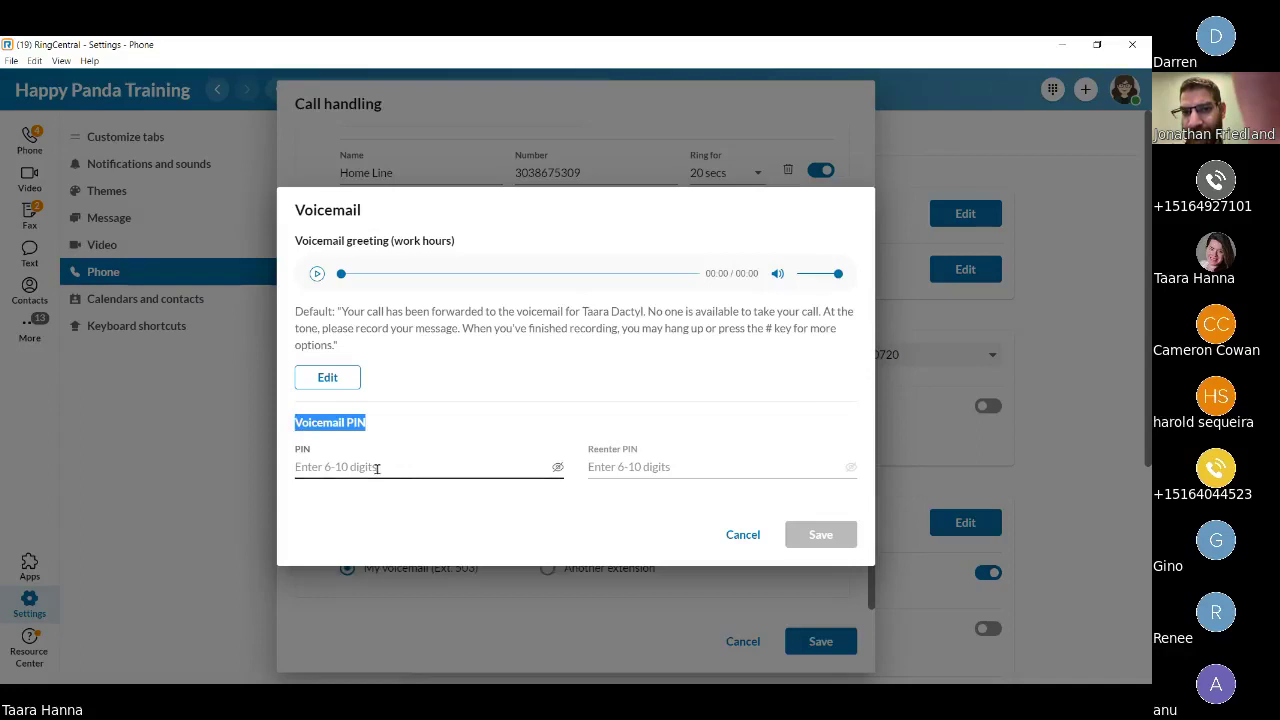
pyautogui.click(761, 537)
pyautogui.scroll(3, 500, 570)
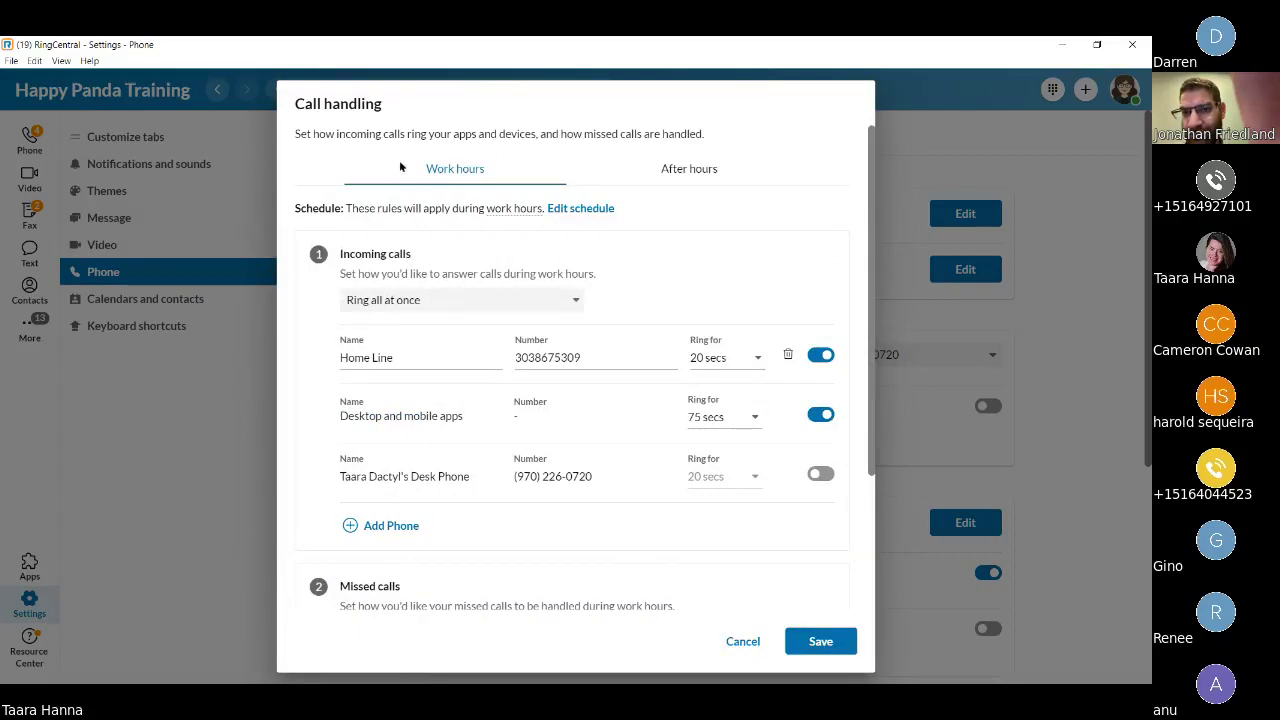
# Discard work-hours edits and review After hours rules: Do not ring, missed calls to voicemail, then cancel.
pyautogui.click(710, 175)
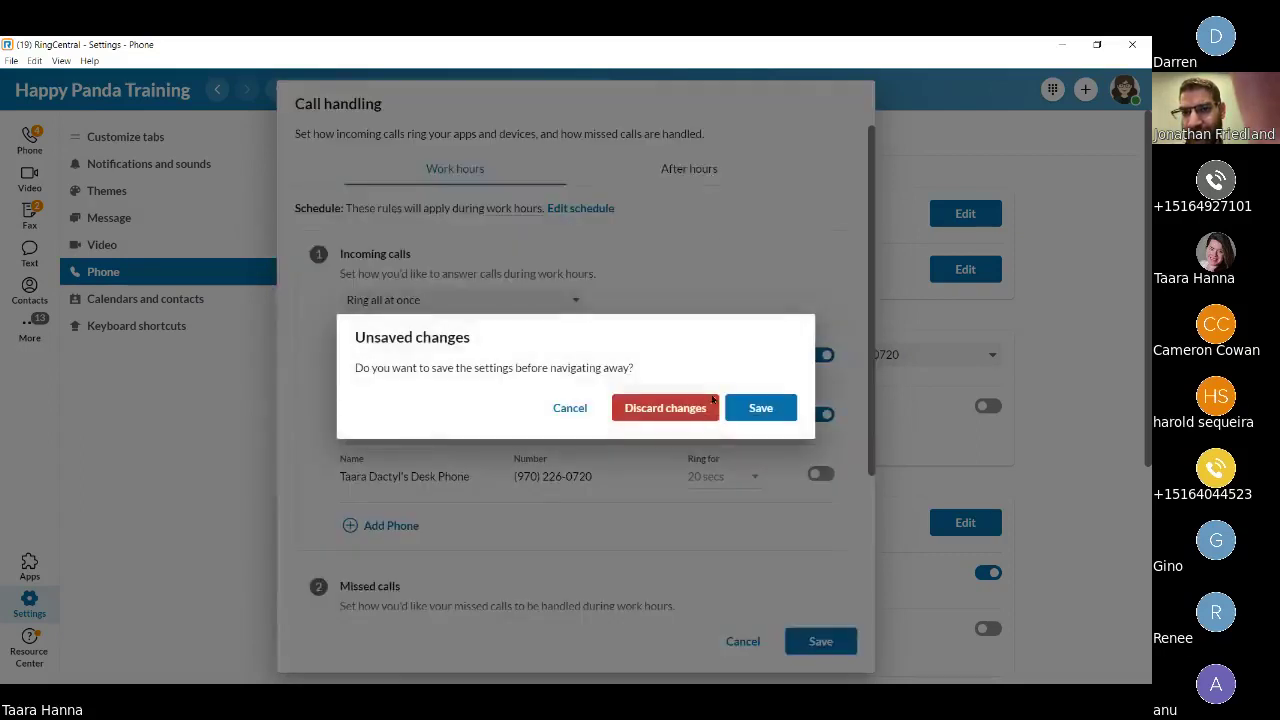
pyautogui.click(700, 409)
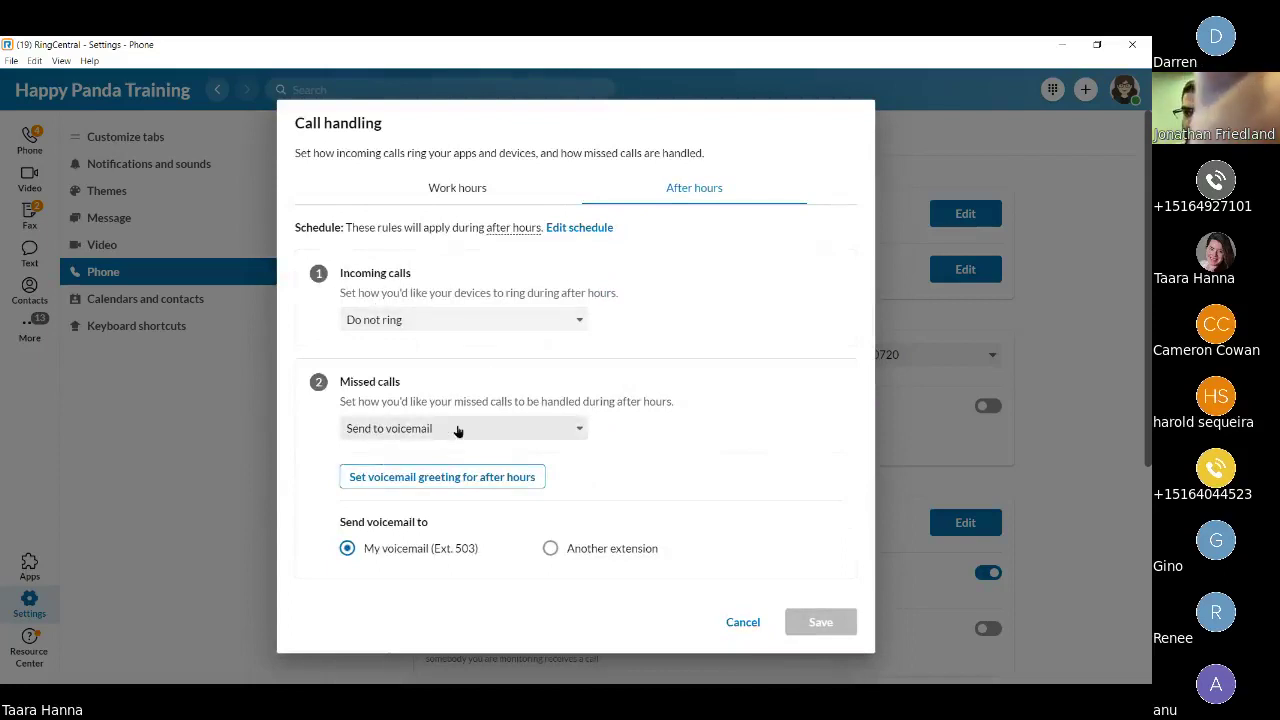
pyautogui.click(455, 320)
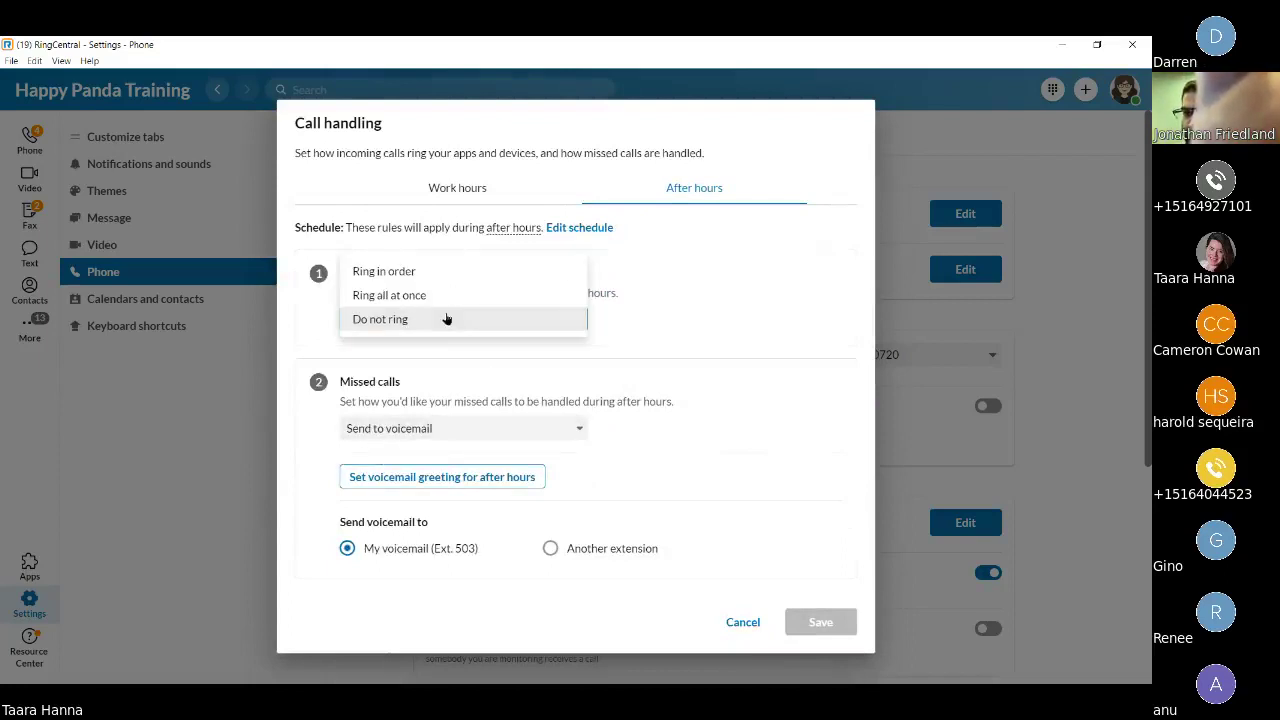
pyautogui.click(433, 436)
pyautogui.click(446, 428)
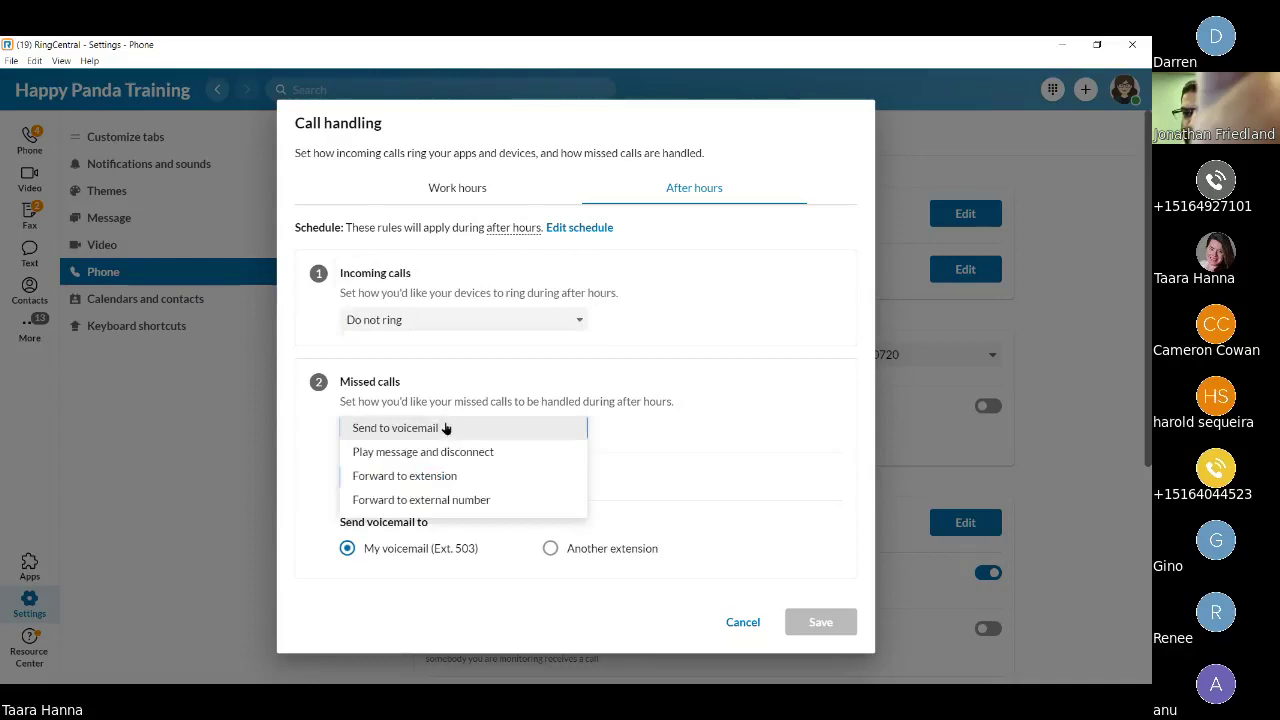
pyautogui.click(313, 425)
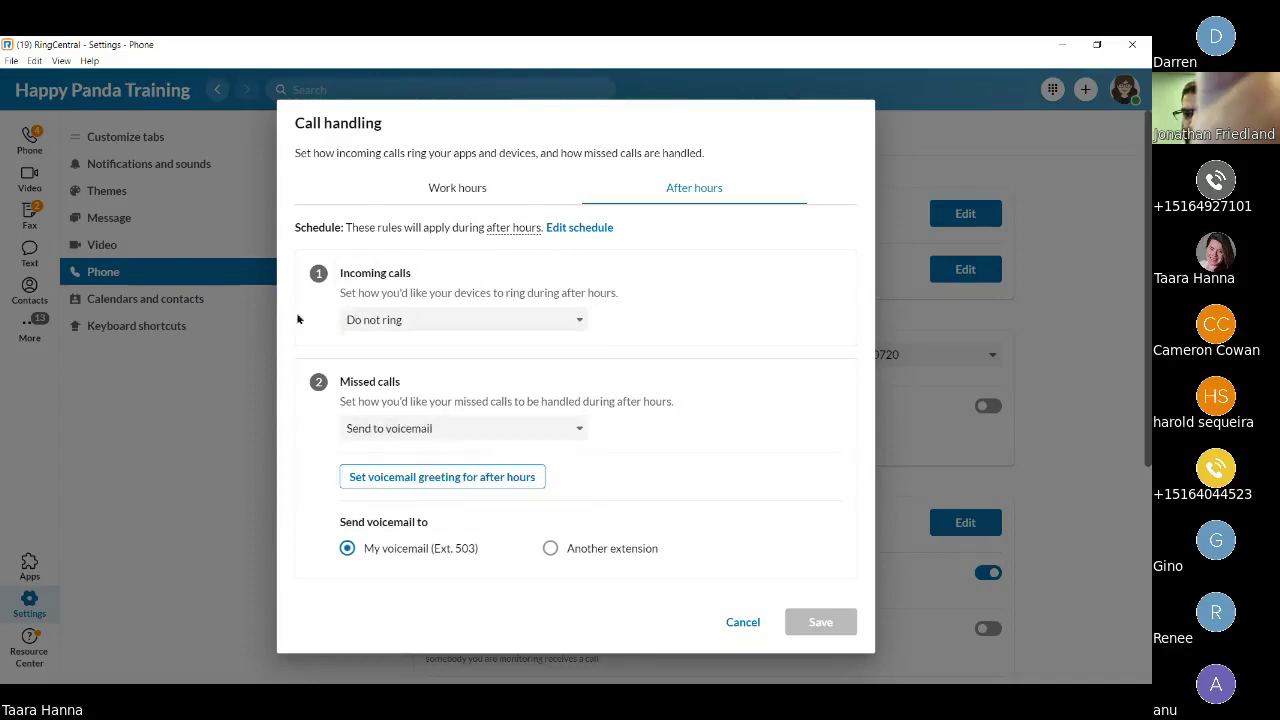
pyautogui.click(741, 624)
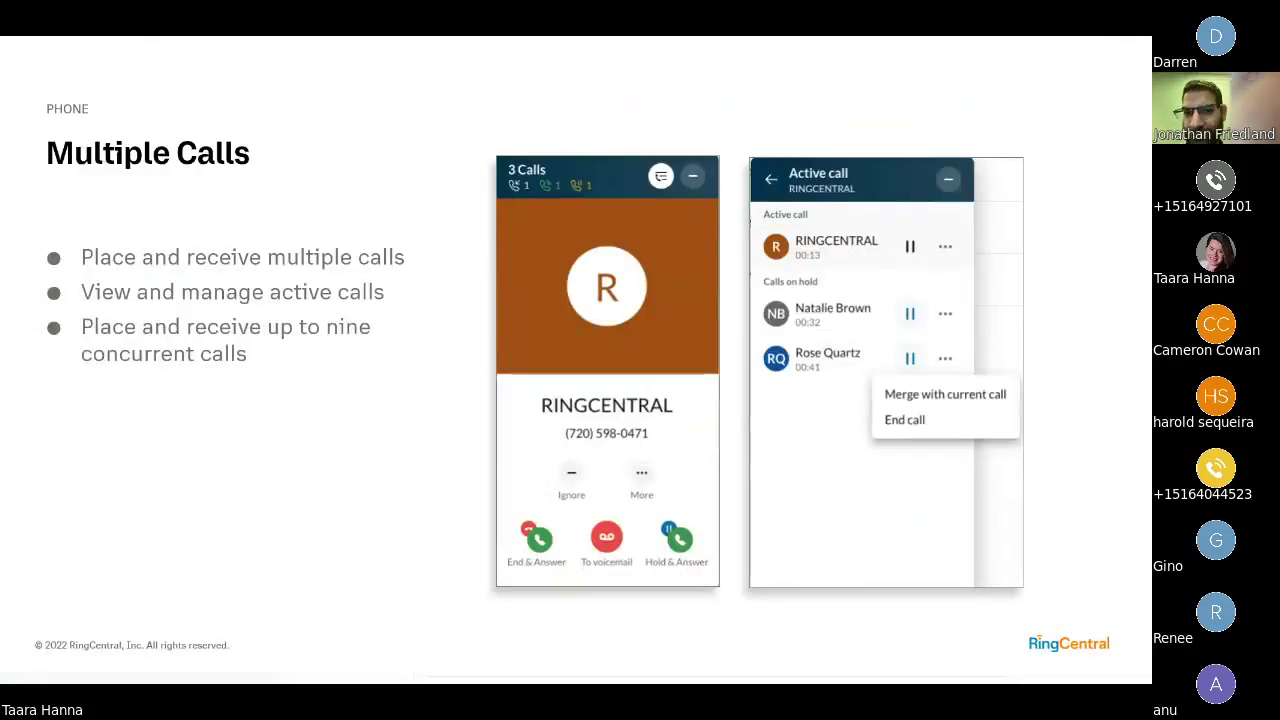
# Advance to the Navigation slide and jump from there to the Questions? slide.
pyautogui.click(1057, 648)
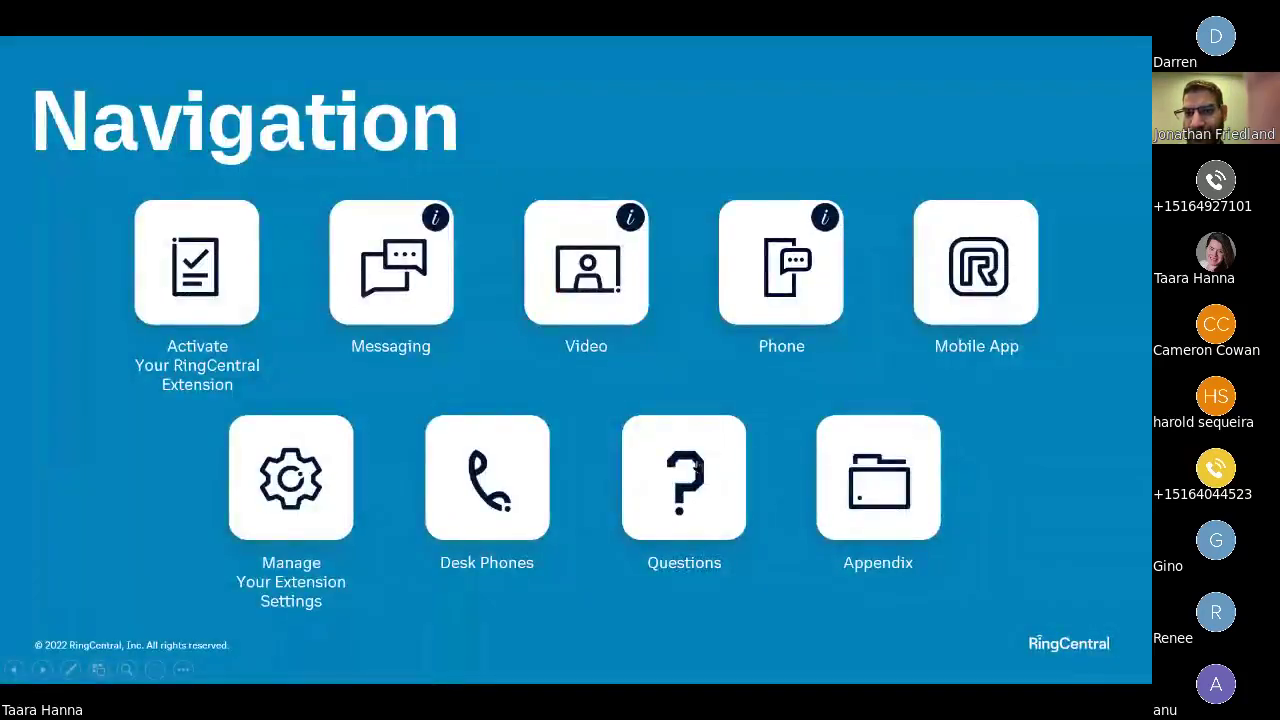
pyautogui.click(698, 477)
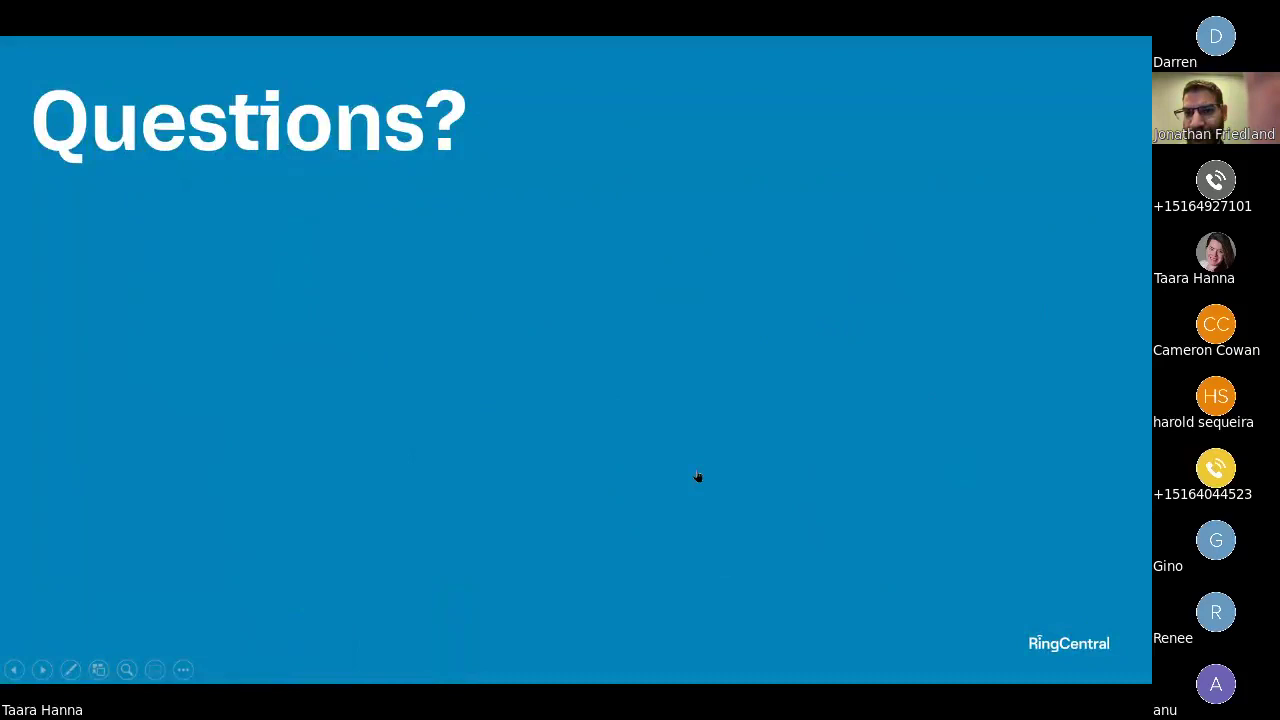